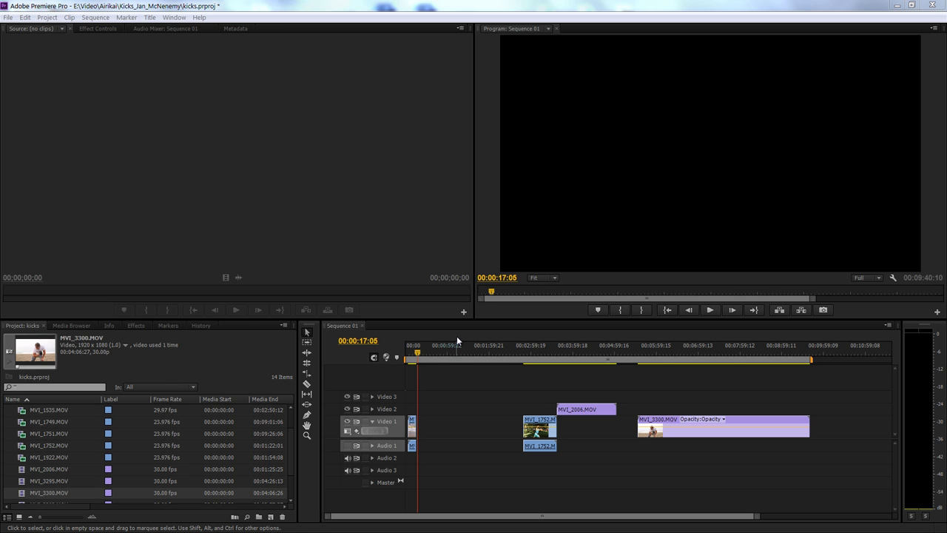
- Play the first timeline clip from about 00:00:05:16 and stop playback at about 00:00:16:03
click(412, 356)
drag(412, 355, 410, 358)
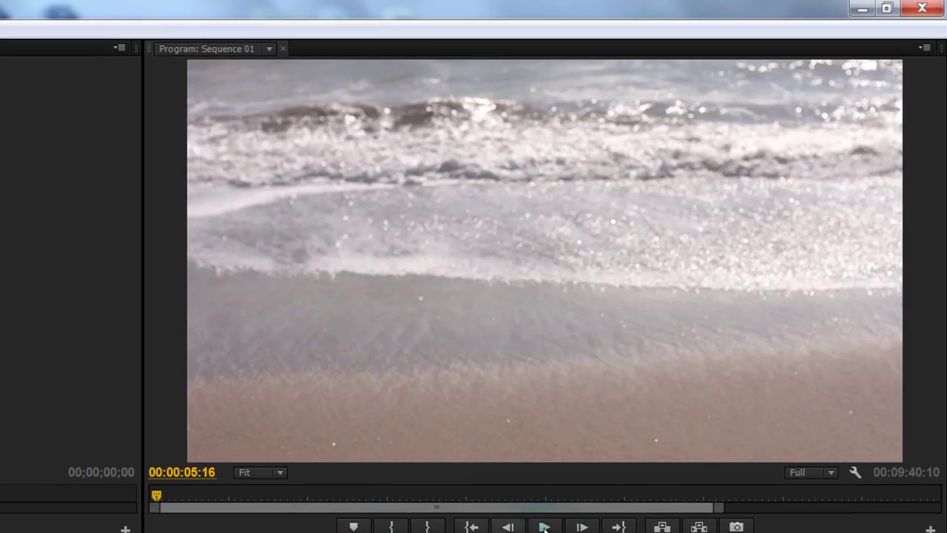
click(711, 311)
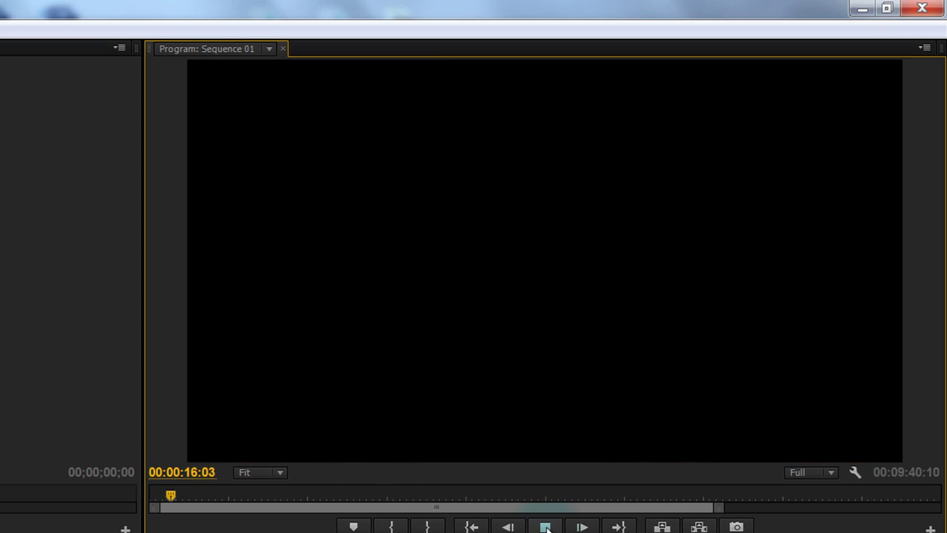
click(545, 526)
- Shuttle backward and forward through the first beach clip and park the playhead at 00:00:12:18
key(j)
key(j)
key(j)
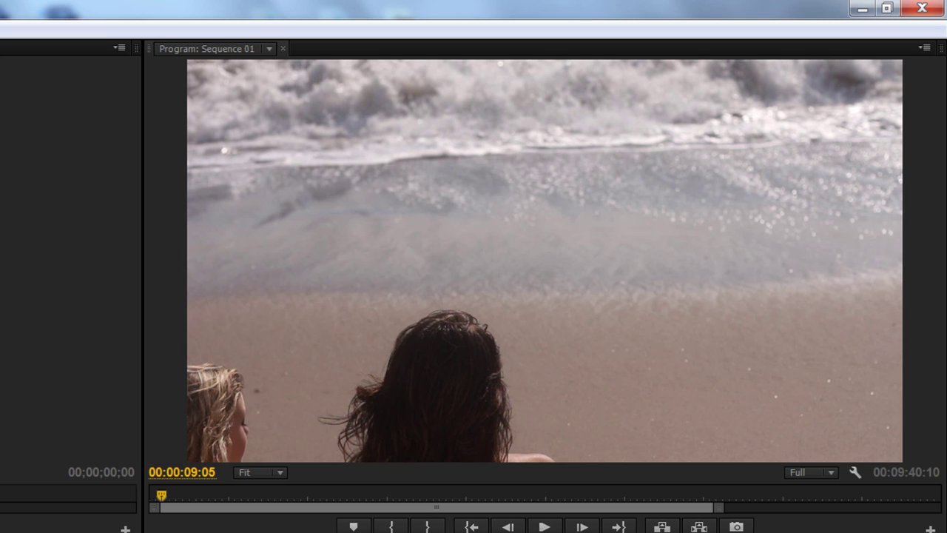
key(l)
key(l)
key(l)
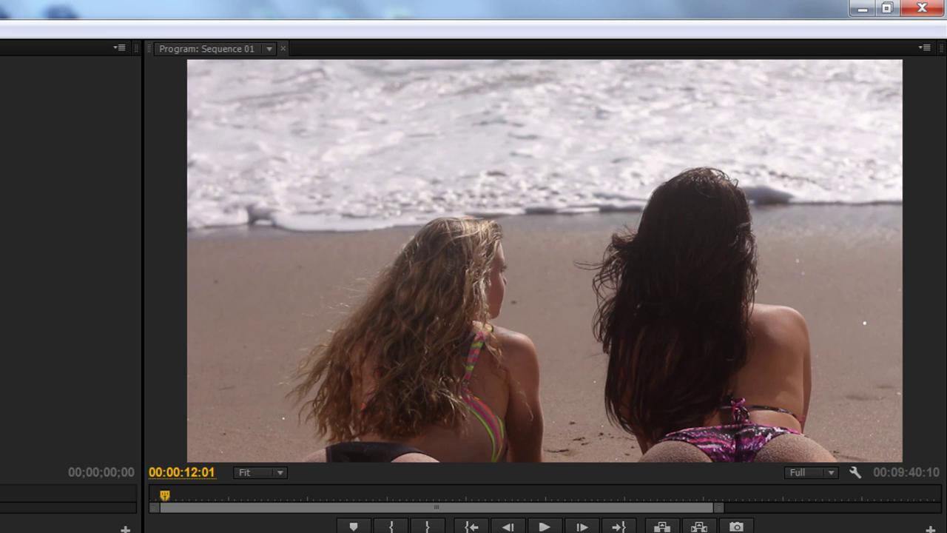
mouse_move(339, 113)
mouse_down()
mouse_move(387, 176)
mouse_move(334, 179)
mouse_up()
key(j)
key(j)
key(j)
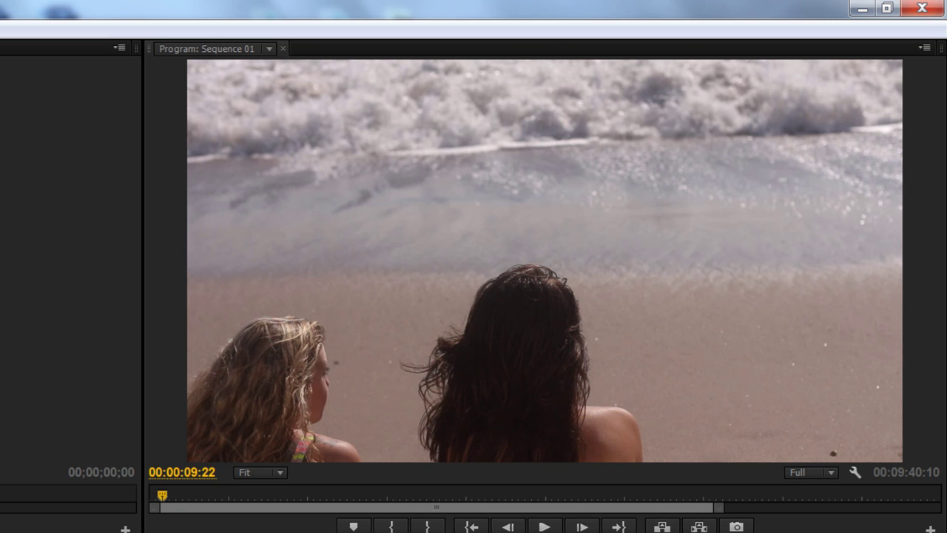
key(l)
key(l)
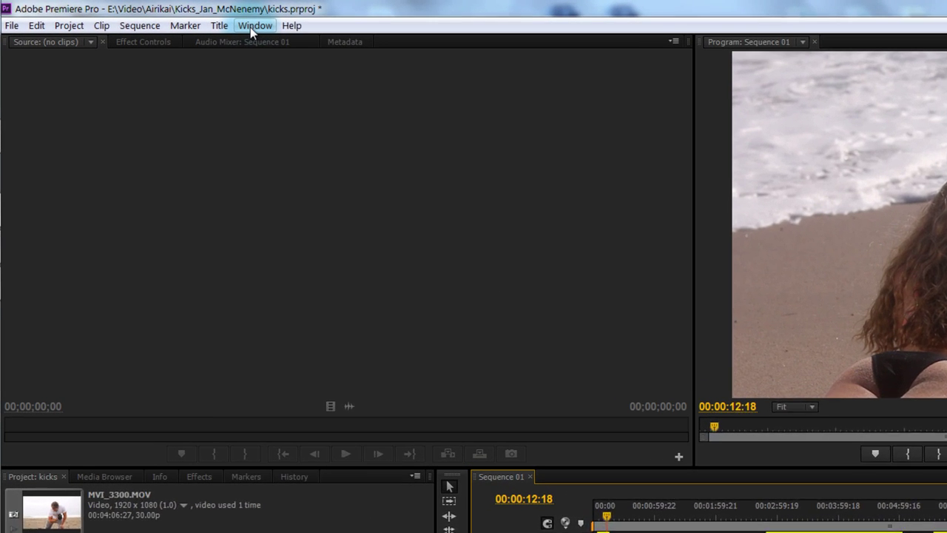
- Reset the Editing workspace to its original layout
click(174, 17)
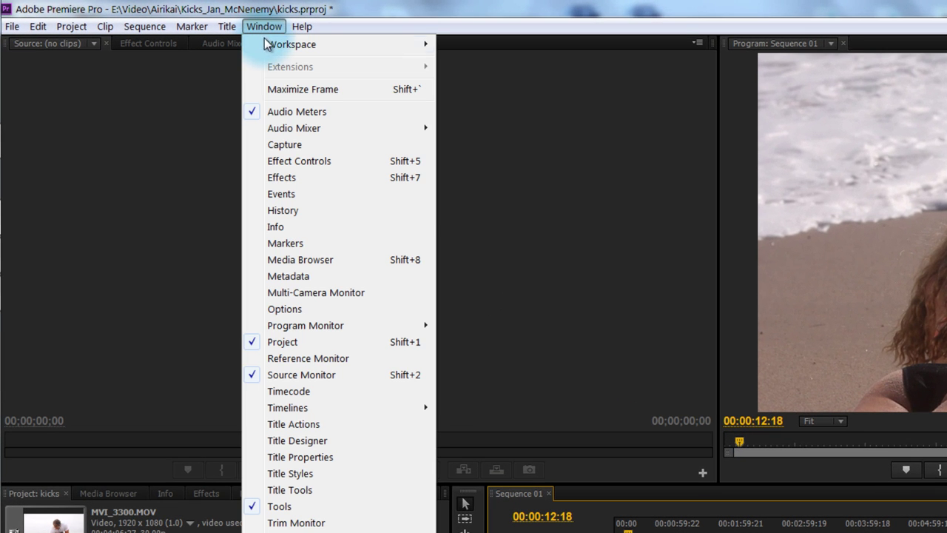
mouse_move(271, 44)
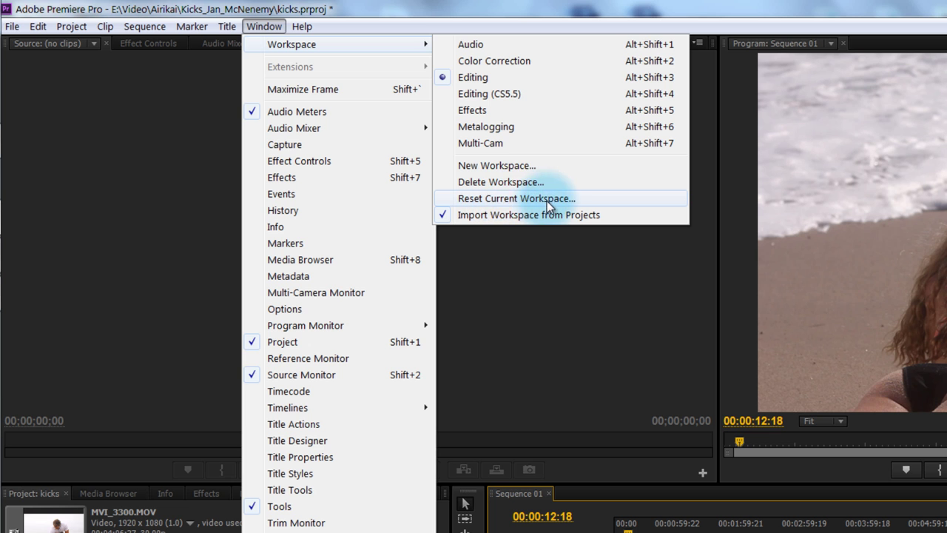
click(495, 201)
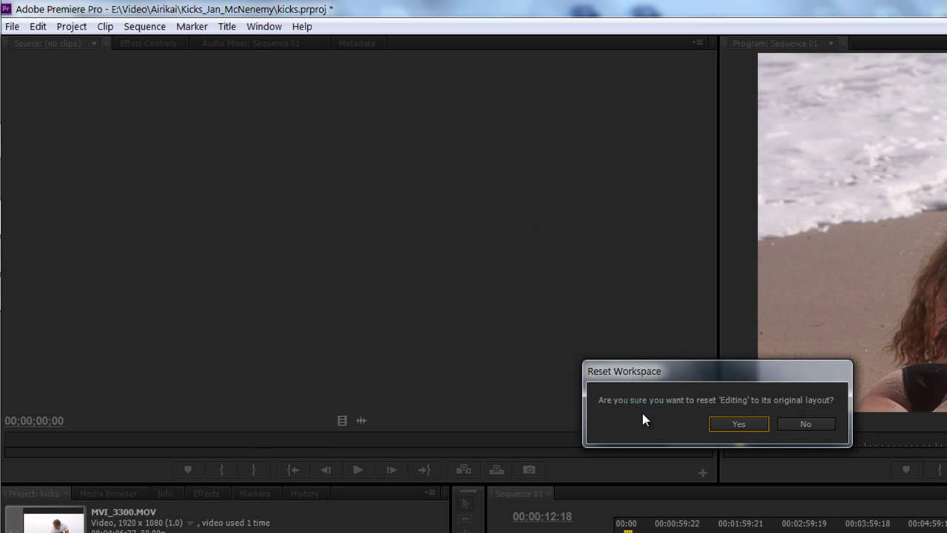
click(738, 424)
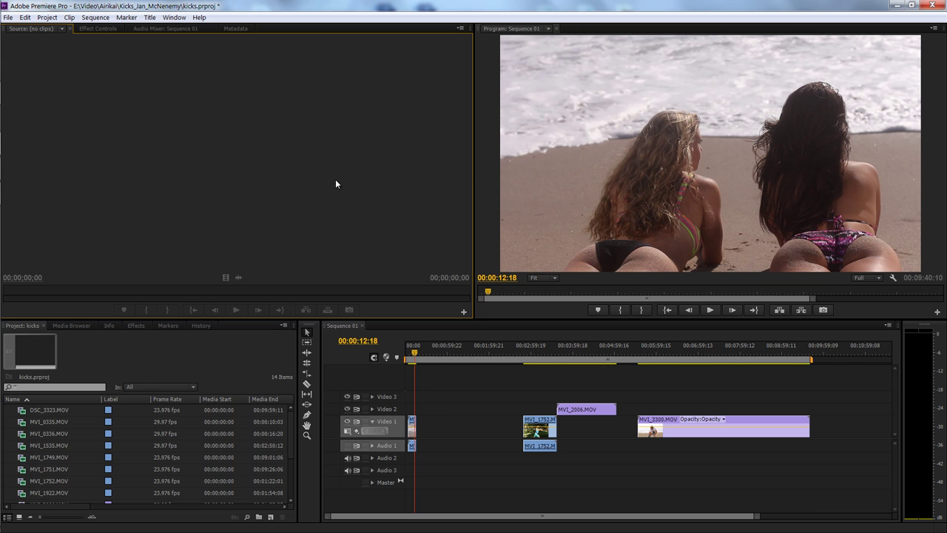
- Apply the Brightness & Contrast color correction effect to the first clip on Video 1
click(136, 324)
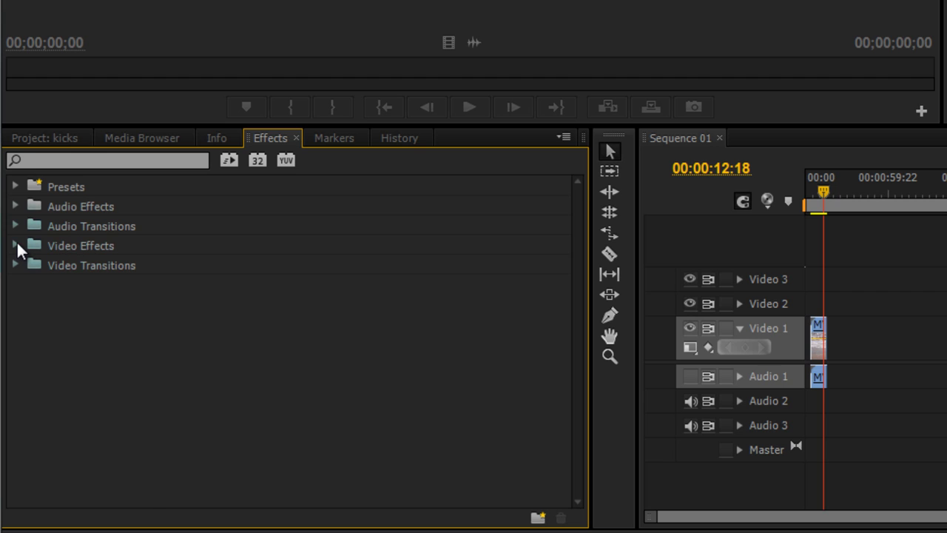
click(15, 245)
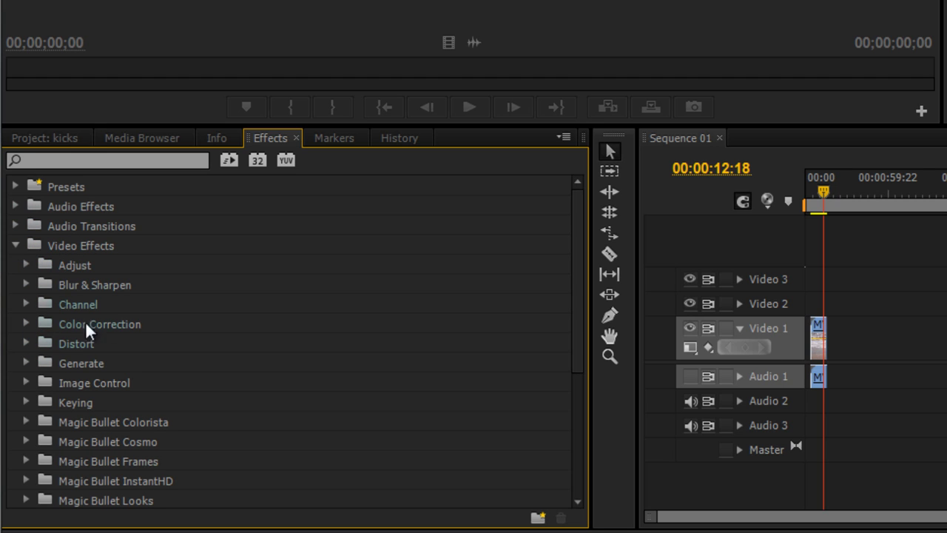
click(26, 323)
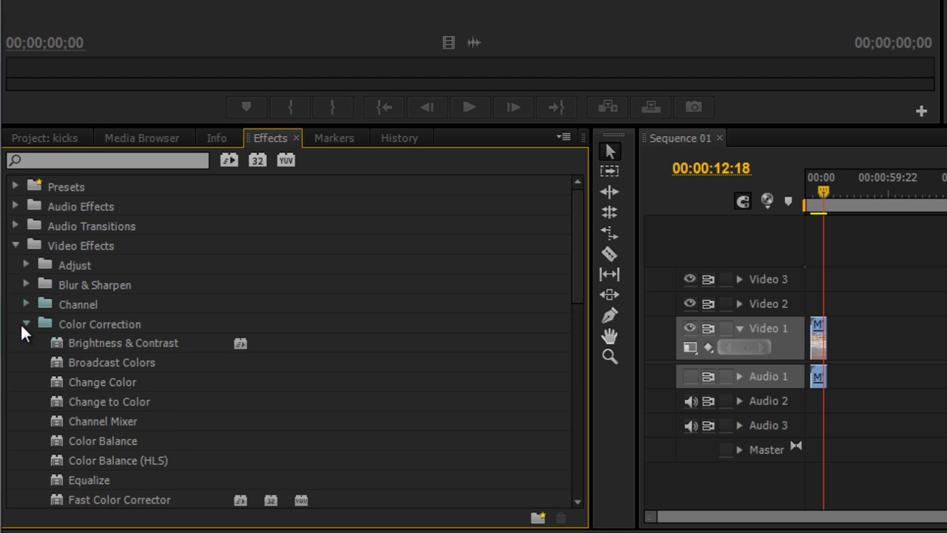
scroll(96, 320, down, 3)
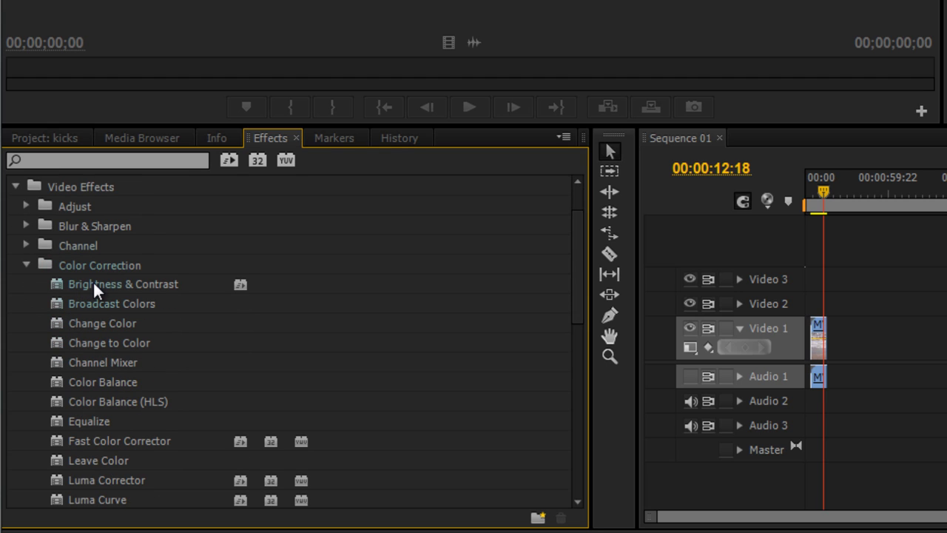
drag(62, 282, 821, 332)
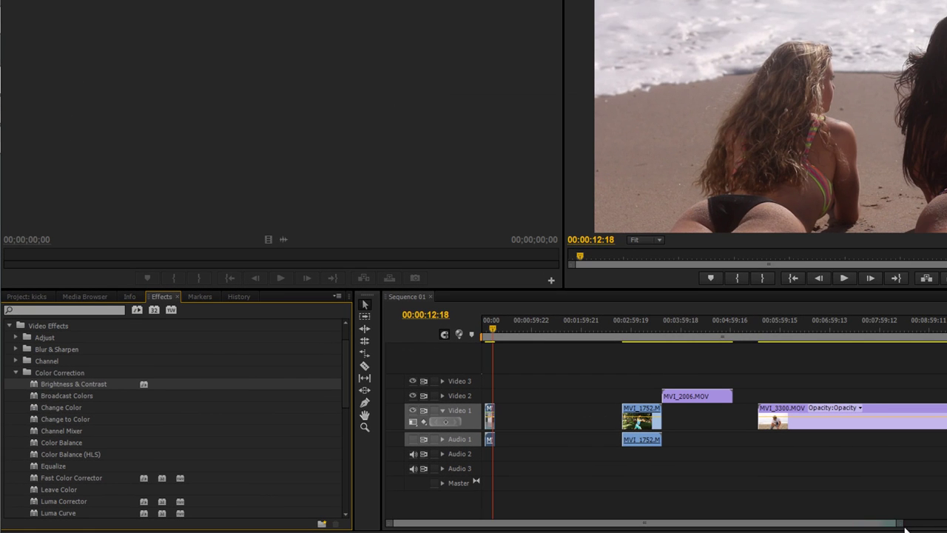
- Display the effect controls for the MVI_0336.MOV clip, with the timeline enlarged around that clip
drag(900, 526, 466, 527)
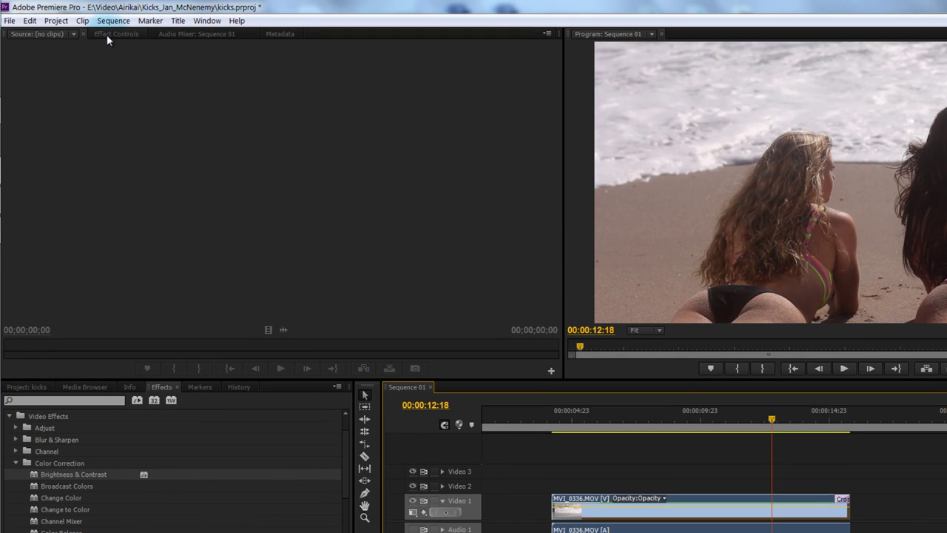
click(119, 34)
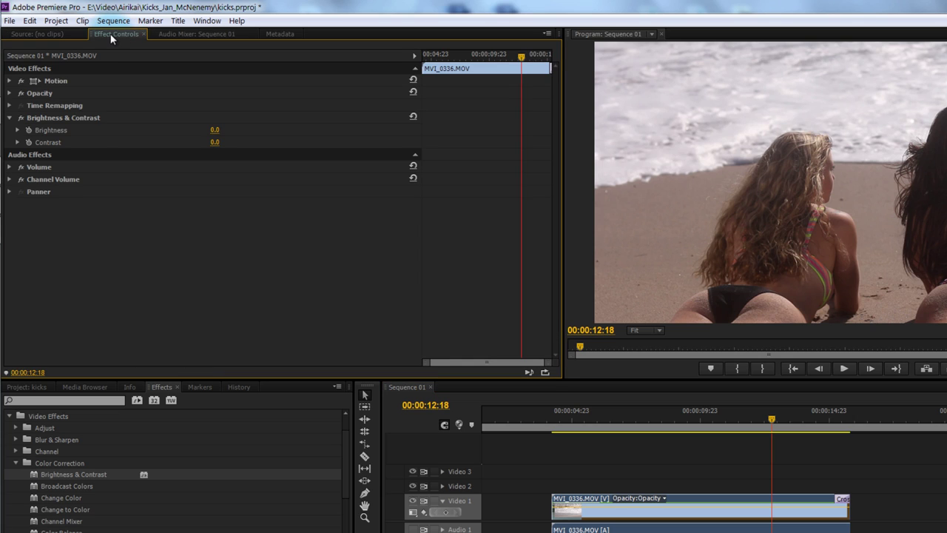
click(207, 21)
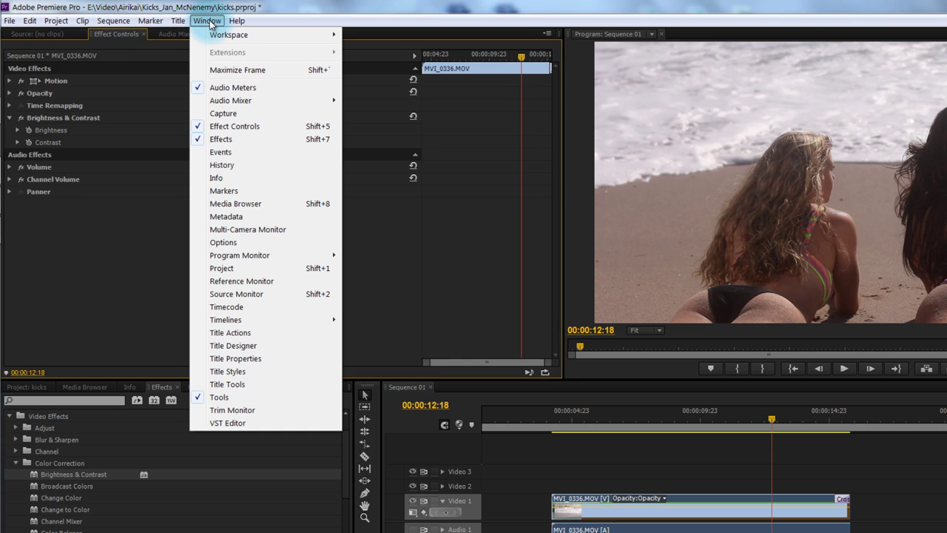
click(253, 129)
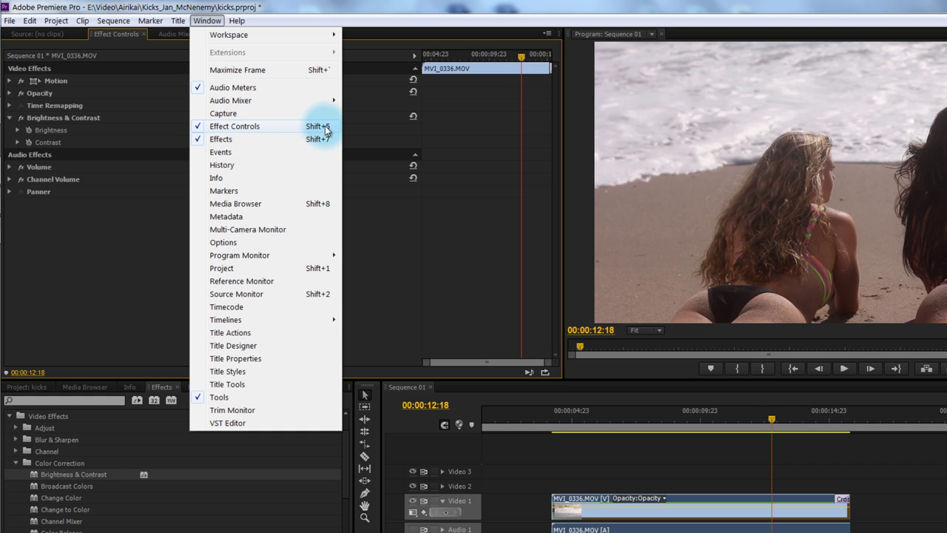
click(148, 270)
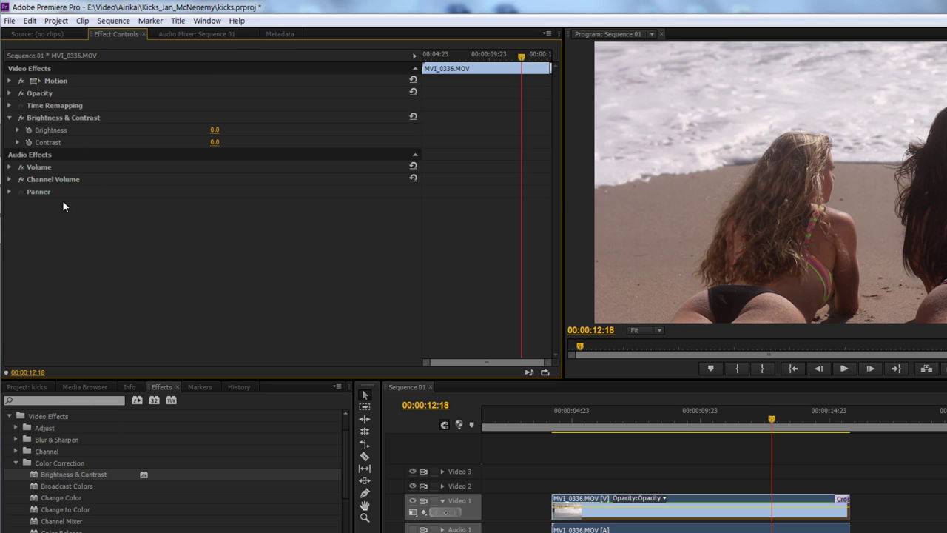
- Add the Broadcast Colors effect to MVI_0336.MOV and compare its effect list with that of MVI_2006.MOV
drag(48, 487, 631, 509)
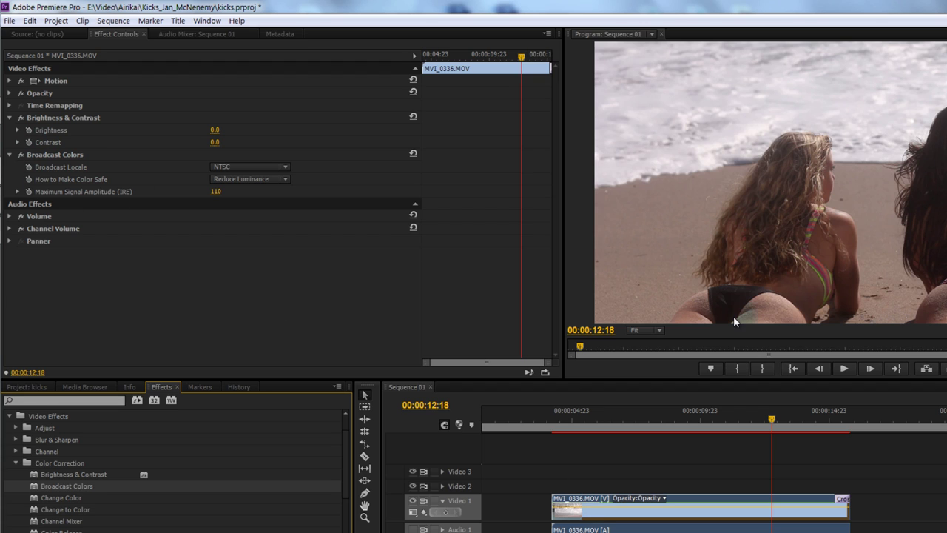
key(minus)
key(minus)
key(minus)
key(minus)
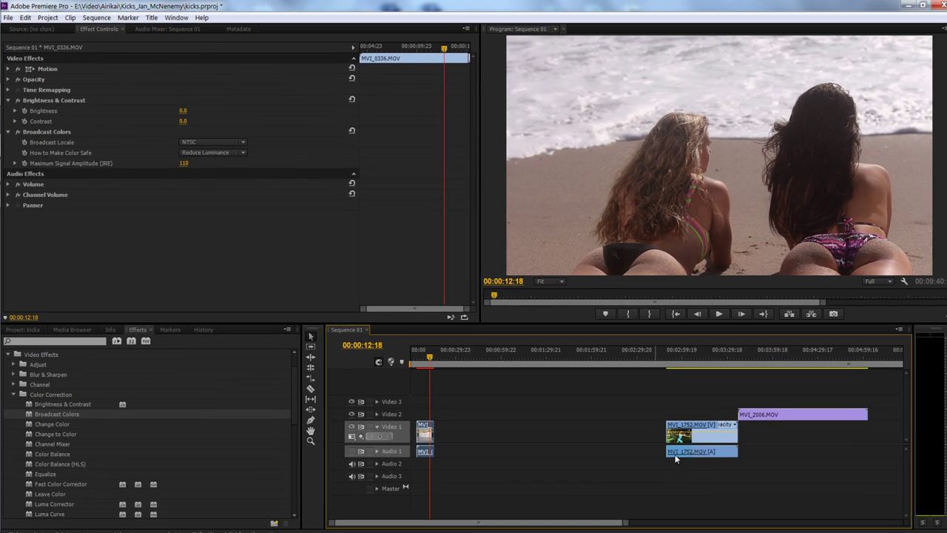
click(770, 407)
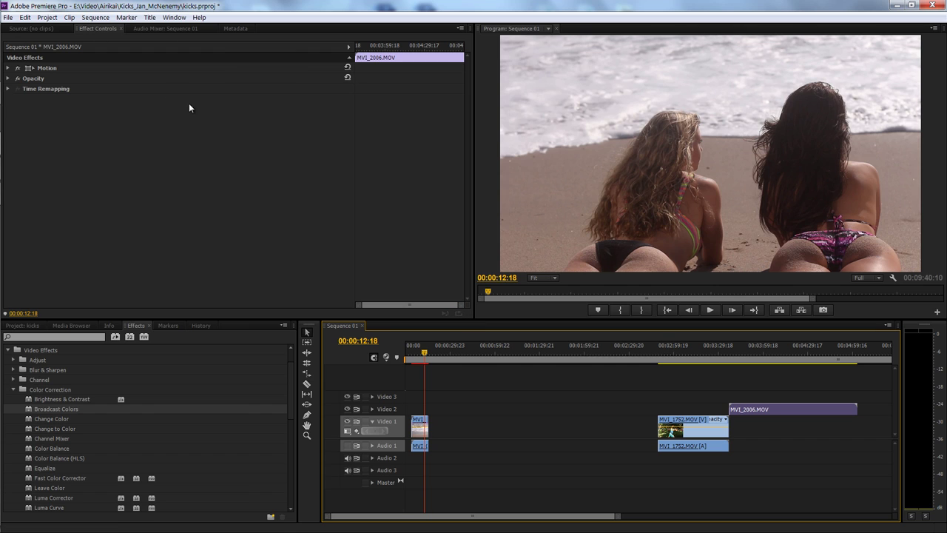
click(420, 424)
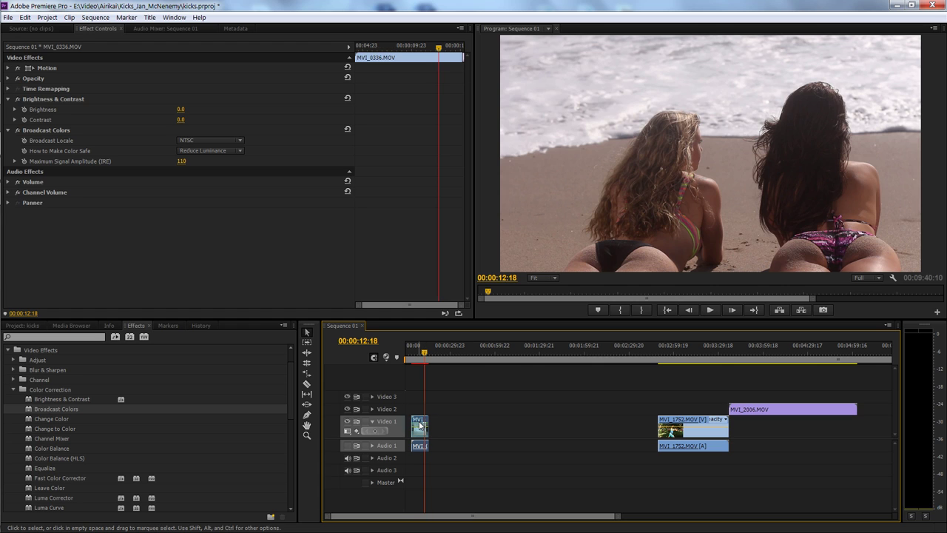
- Toggle the Broadcast Colors effect off and on to compare the image, and delete it from MVI_0336.MOV
click(18, 131)
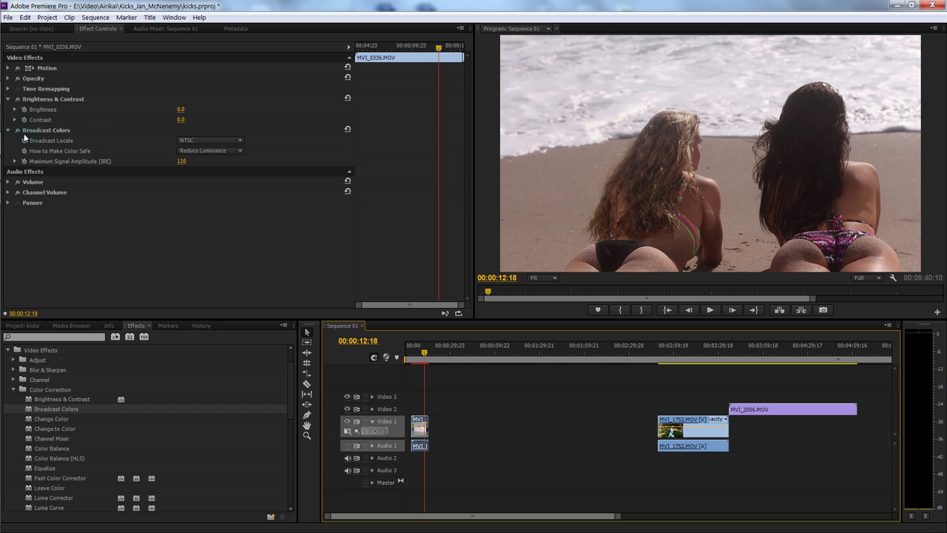
click(19, 131)
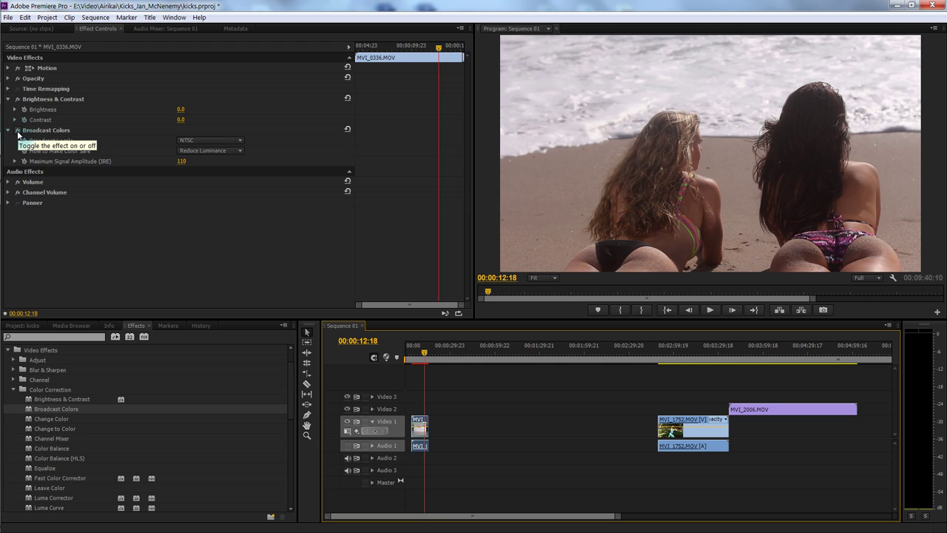
click(17, 132)
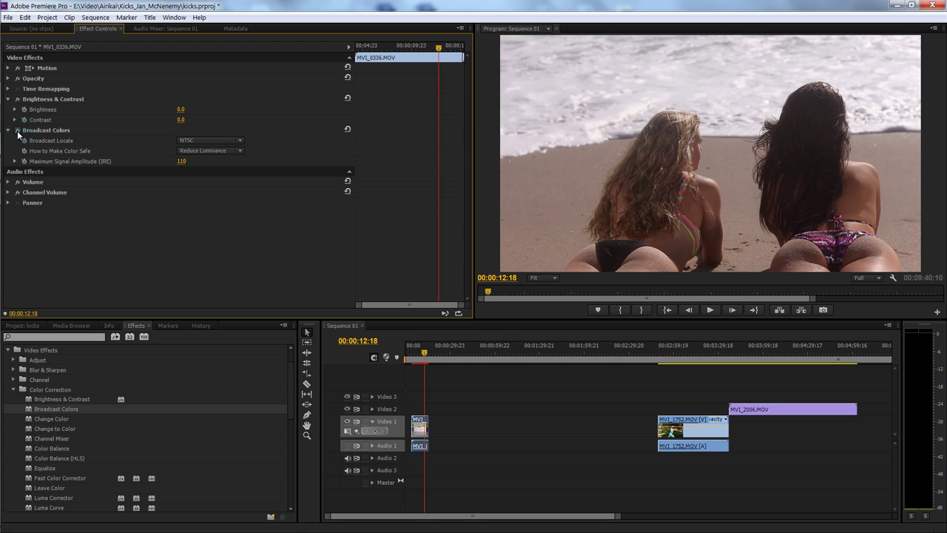
click(17, 130)
click(17, 130)
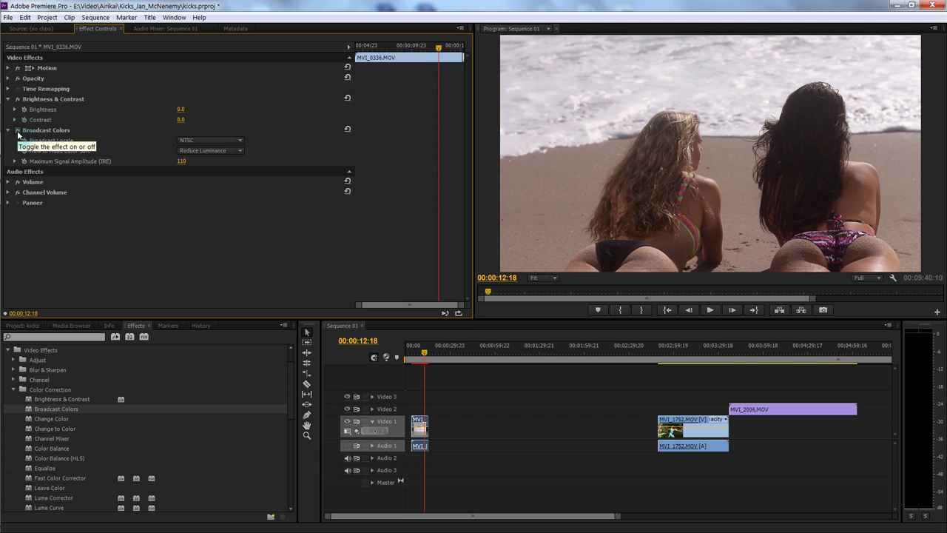
click(18, 131)
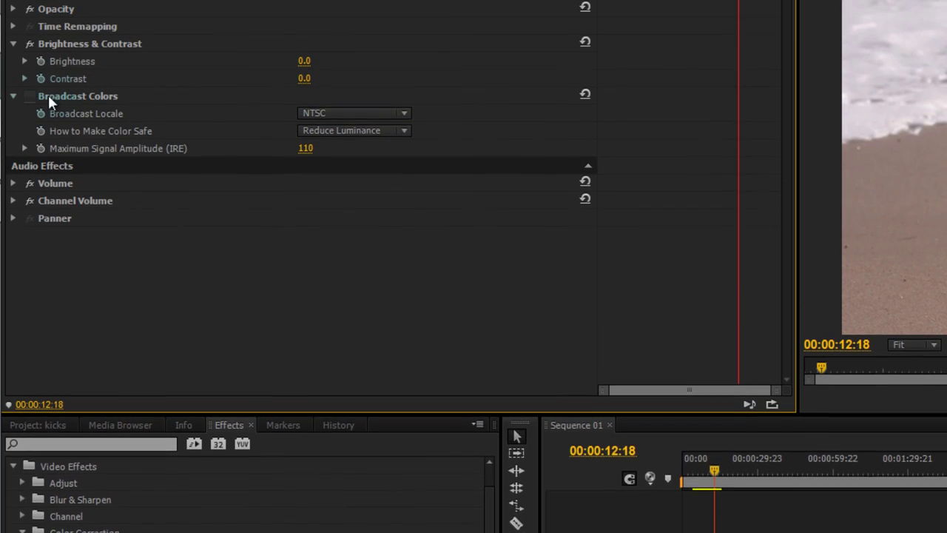
click(59, 95)
key(Delete)
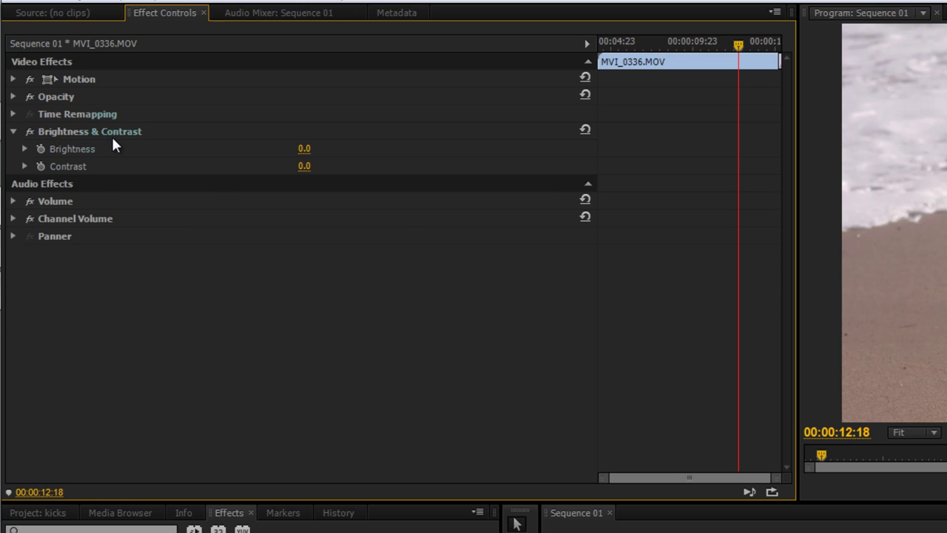
- Reveal the Contrast slider, try a contrast of 1.8 on the clip, and set Contrast back to 0
click(27, 167)
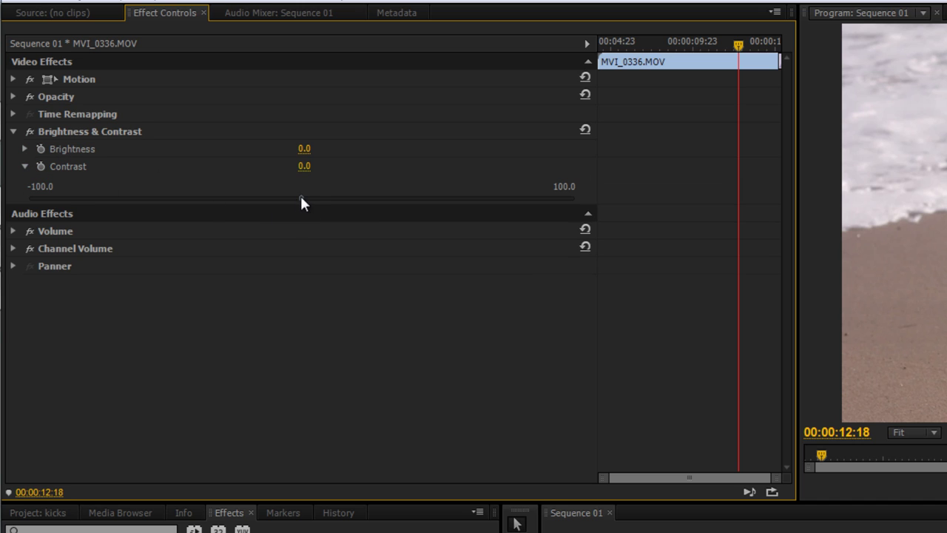
mouse_move(301, 202)
mouse_down()
mouse_move(429, 201)
mouse_move(184, 201)
mouse_move(301, 201)
mouse_up()
click(304, 167)
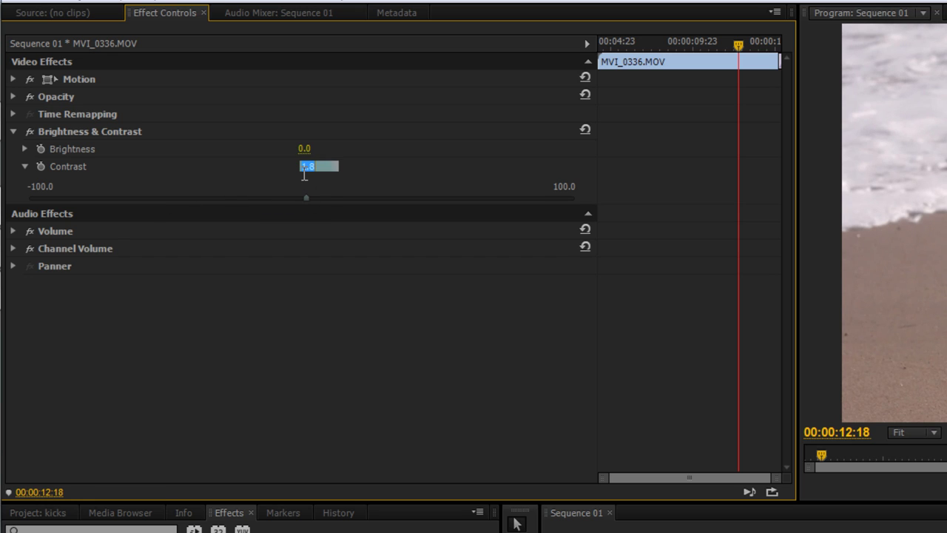
text(0)
key(Return)
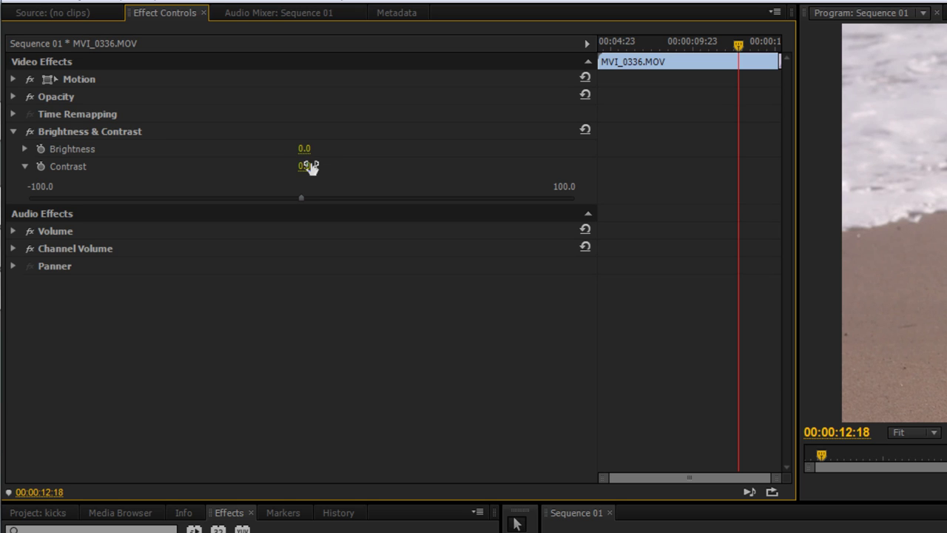
- Try scrubbing the Contrast value down to -1.0 and return it to 0
mouse_move(310, 167)
mouse_down()
mouse_move(347, 158)
mouse_move(271, 158)
mouse_move(306, 155)
mouse_up()
click(305, 168)
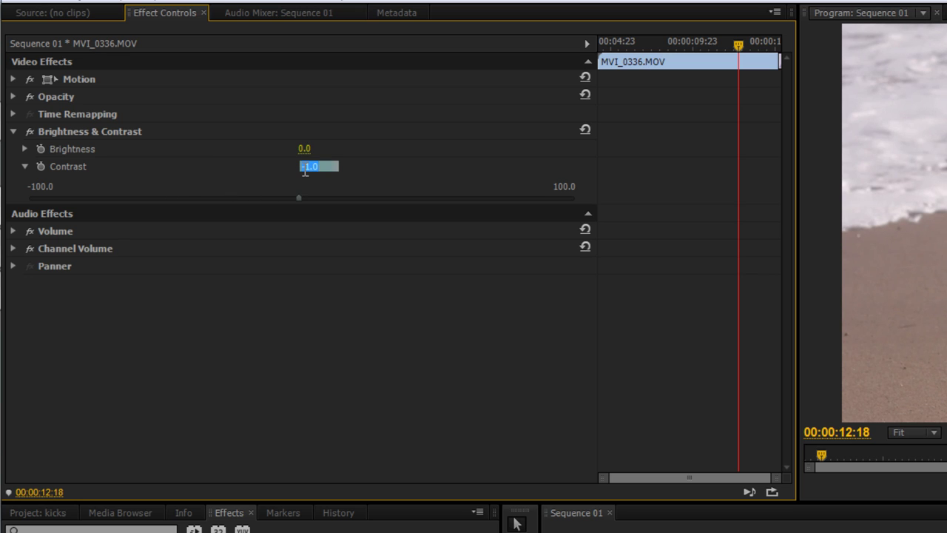
text(0)
key(Return)
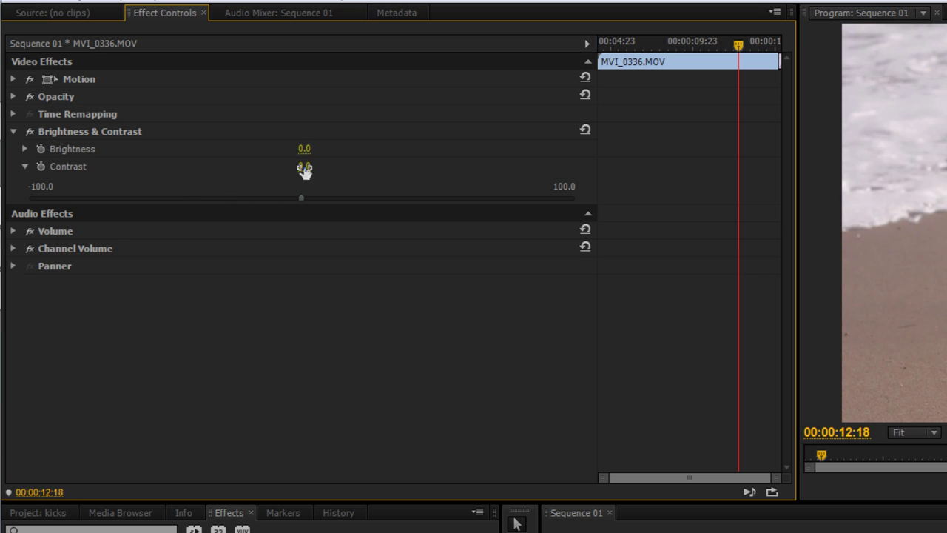
- Collapse the Contrast slider and play MVI_0336.MOV from its start, stopping at 00:00:11:20
click(26, 165)
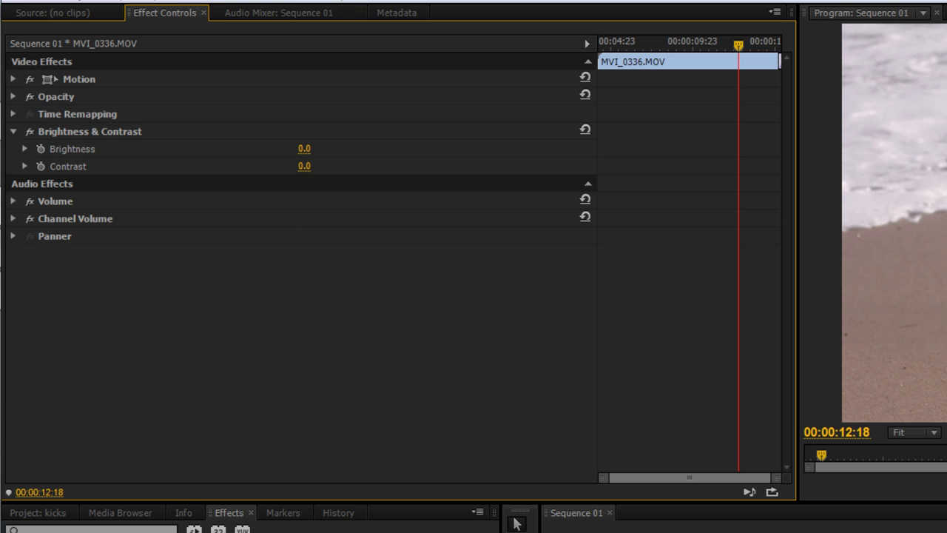
key(j)
key(j)
key(j)
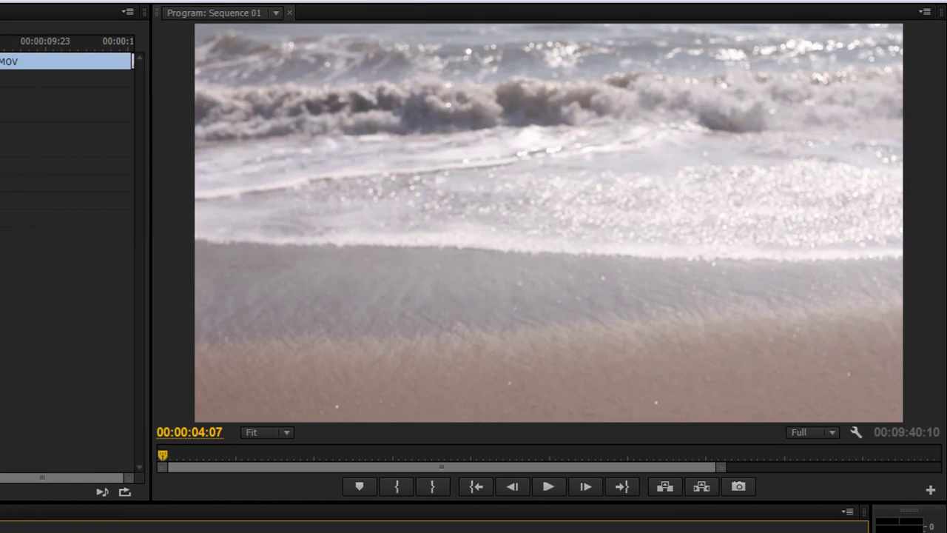
click(548, 489)
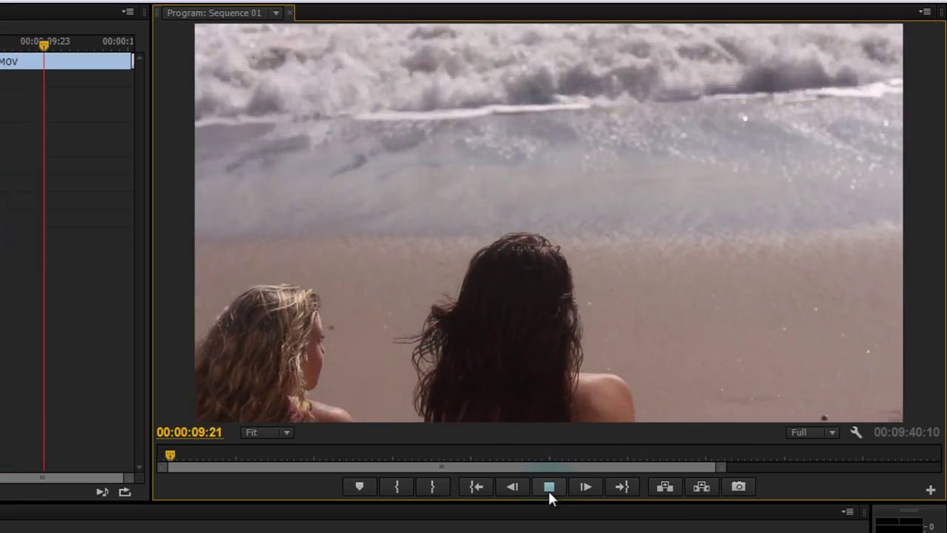
click(548, 489)
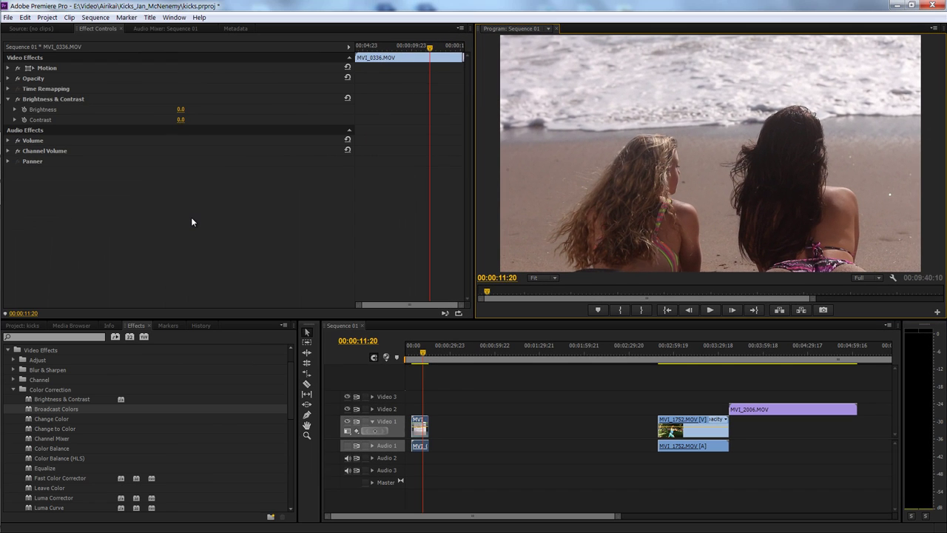
- Try a Brightness of 11.0 and a Contrast of 12.0 on MVI_0336.MOV
click(181, 111)
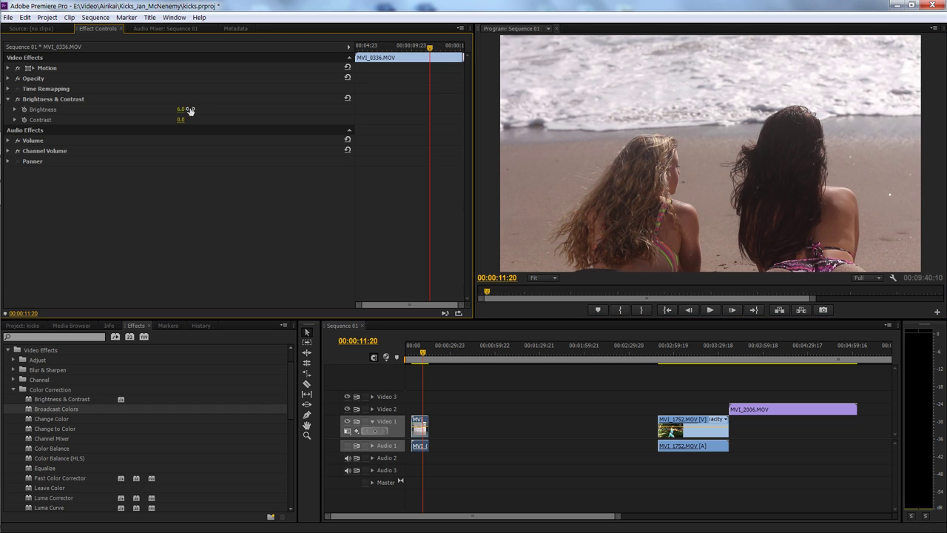
click(182, 109)
click(193, 140)
drag(177, 109, 179, 106)
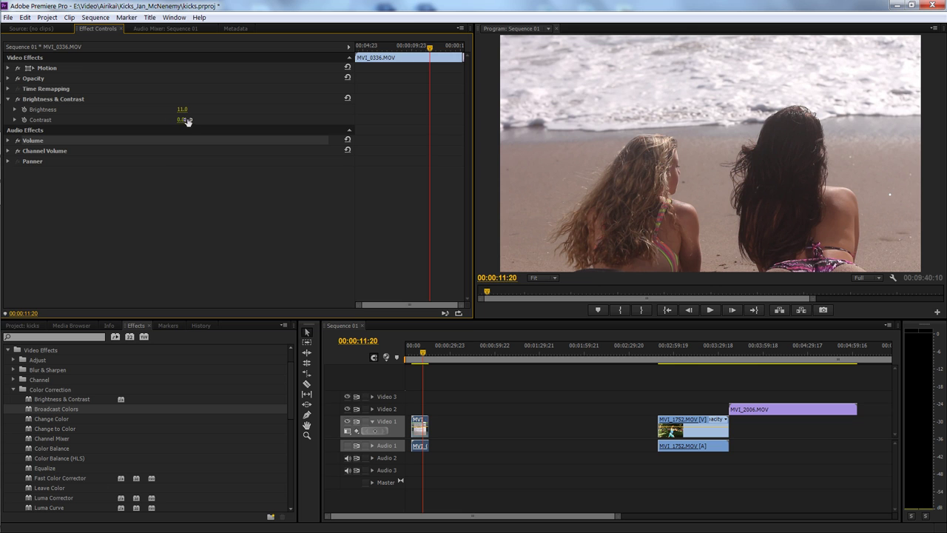
drag(187, 121, 193, 110)
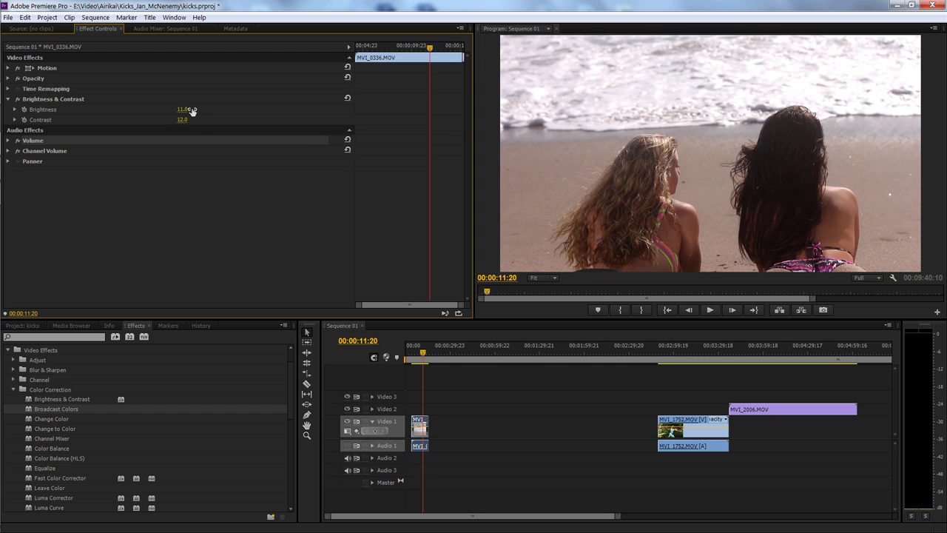
- Try an extreme Contrast of 57.0 on MVI_0336.MOV and play the clip from its start
mouse_move(571, 116)
mouse_down()
mouse_move(704, 74)
mouse_move(694, 95)
mouse_up()
drag(185, 122, 204, 117)
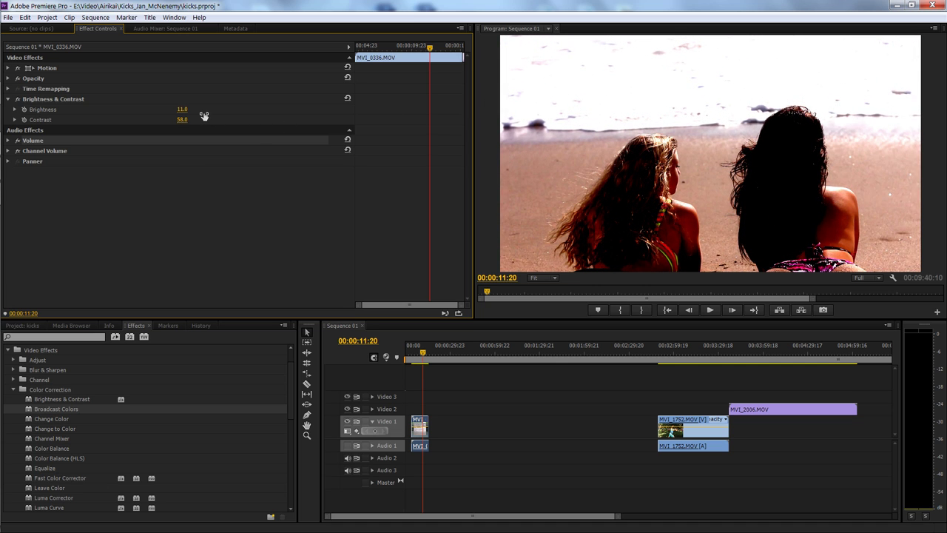
click(416, 354)
drag(415, 355, 411, 354)
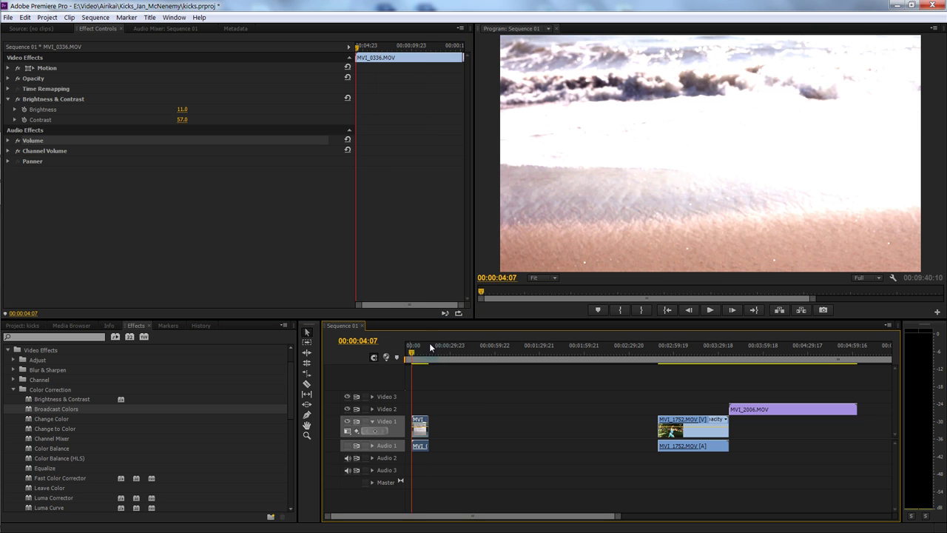
click(712, 310)
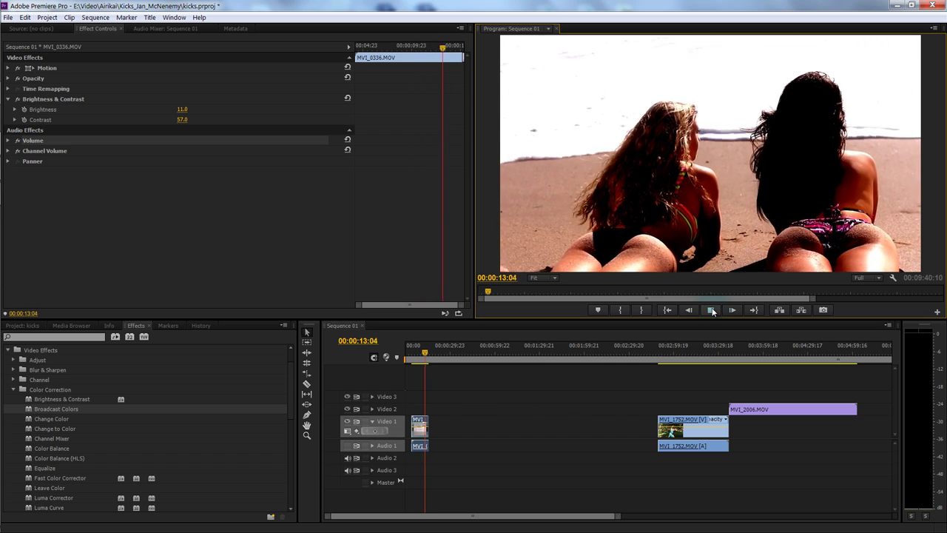
- Set Brightness to 7.0 and Contrast to 16.0 on MVI_0336.MOV, and play the clip from near its start
click(422, 358)
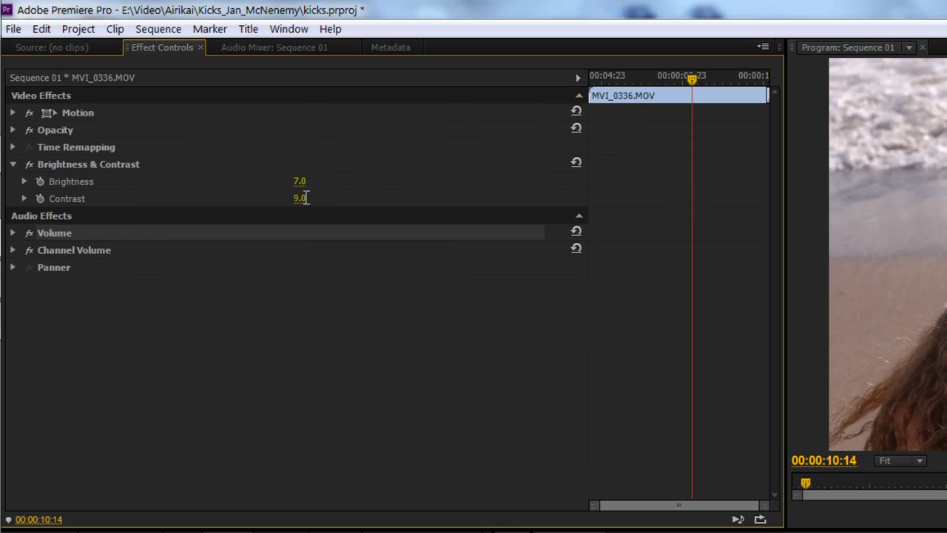
click(179, 121)
click(296, 204)
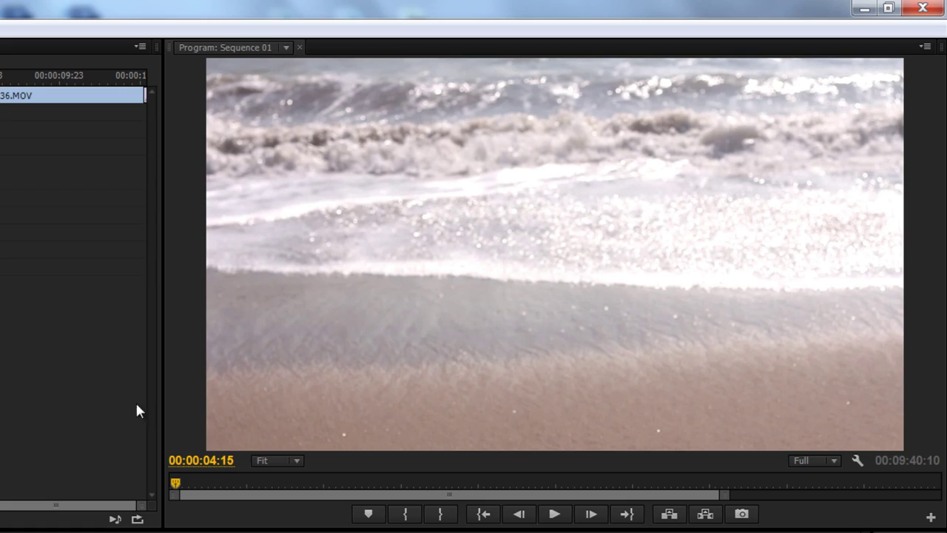
click(549, 514)
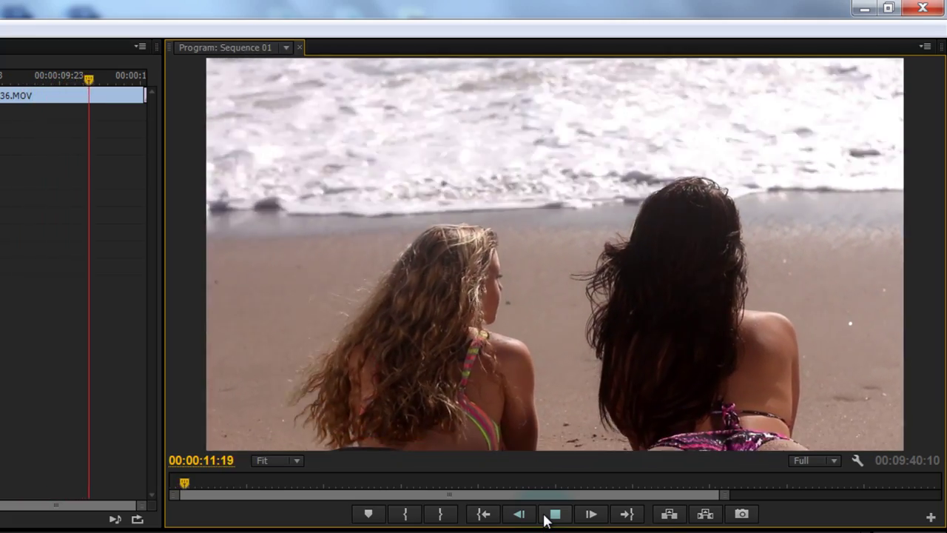
click(548, 515)
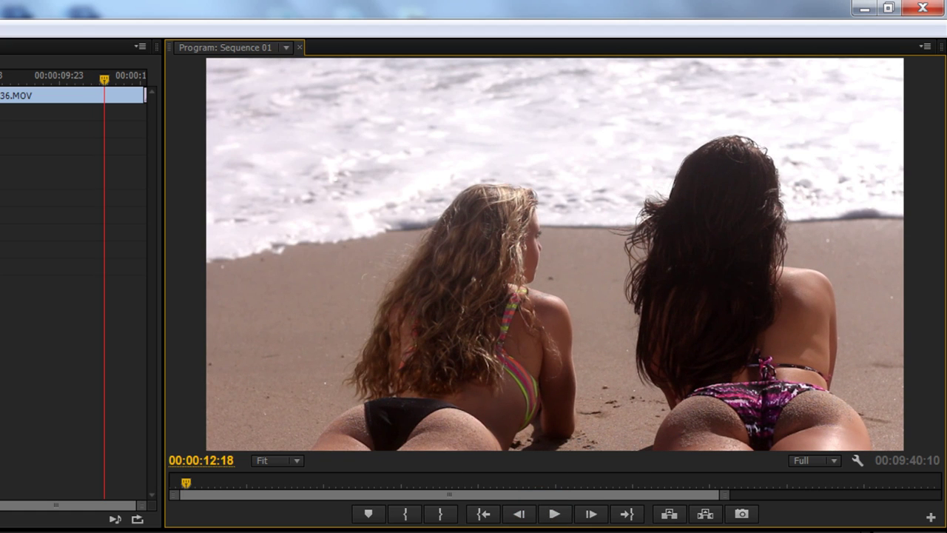
- Toggle Brightness & Contrast off and on at frames 00:00:12:18 and 00:00:12:14 to compare the beach clip with and without it
click(44, 95)
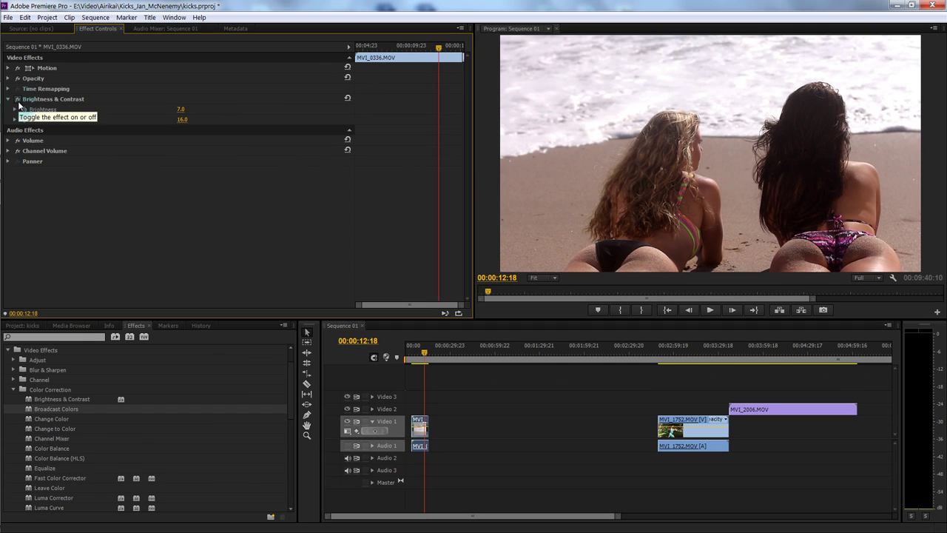
click(17, 101)
click(18, 101)
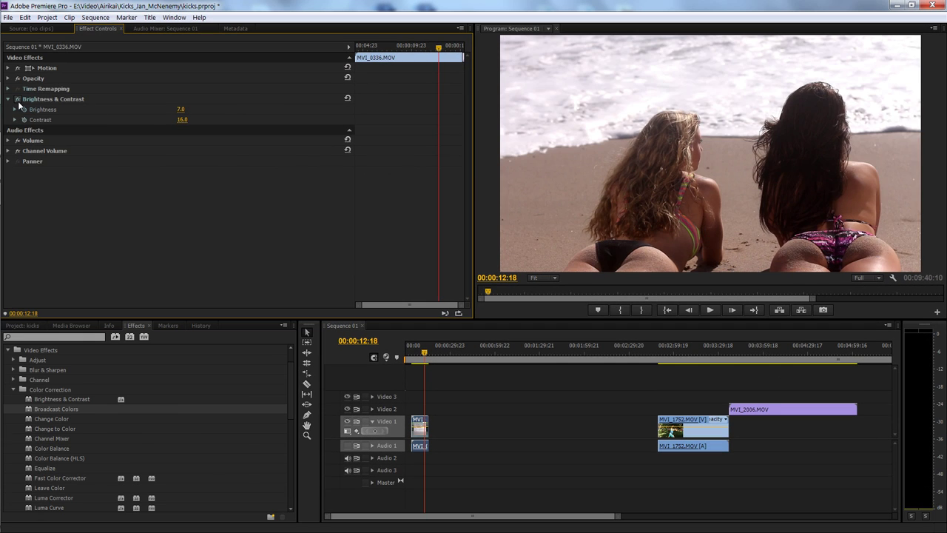
click(17, 101)
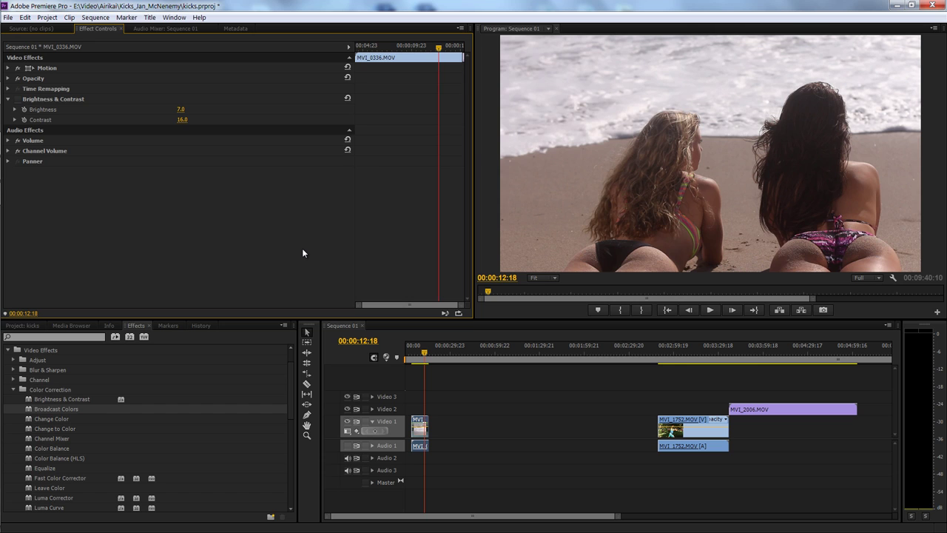
click(435, 374)
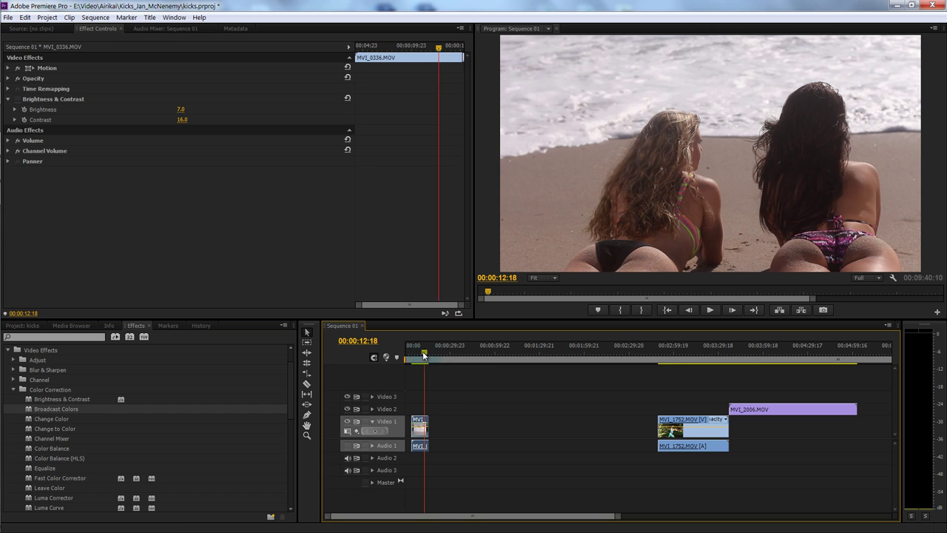
key(Left)
key(Left)
key(Left)
key(Left)
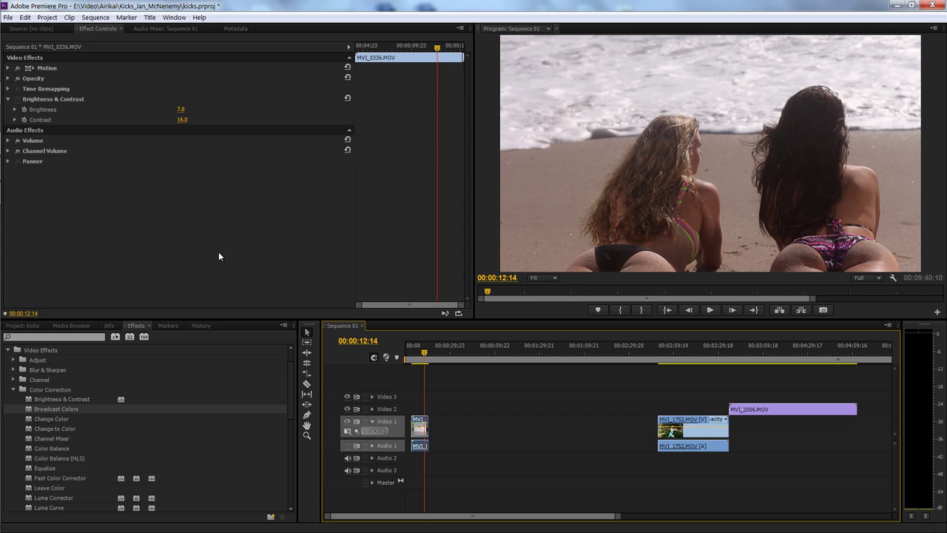
click(16, 104)
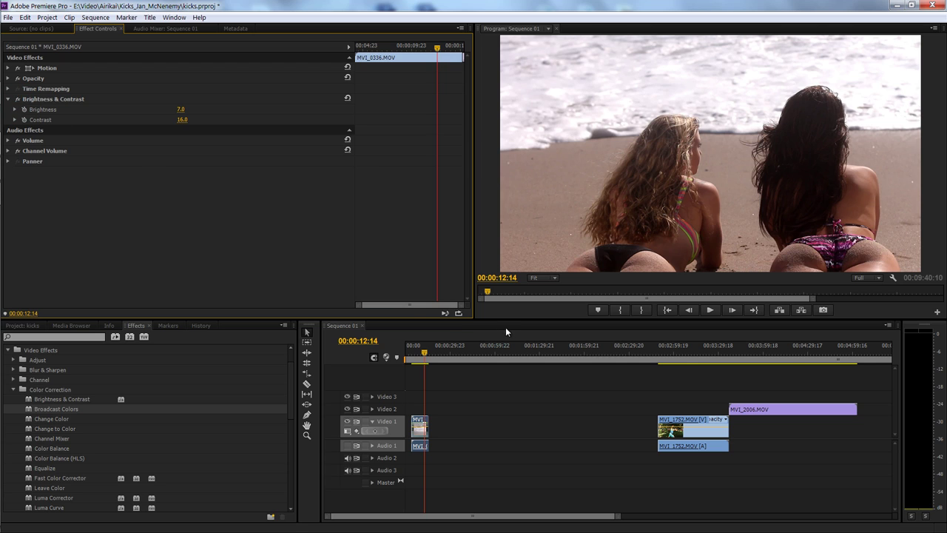
- Review MVI_2006.MOV at 00:04:00:10, and play the beach dumbbell clip on Video 1 up to 00:07:14:22
click(764, 348)
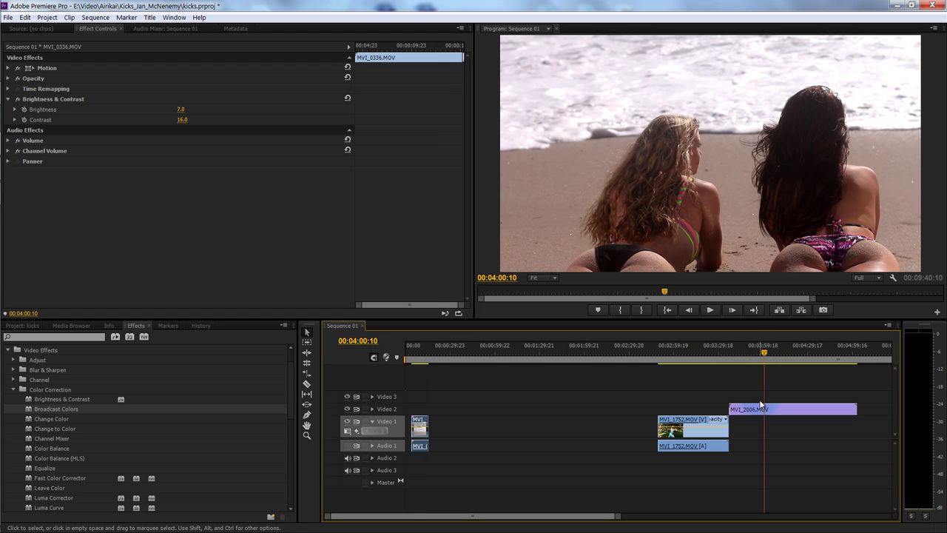
click(757, 413)
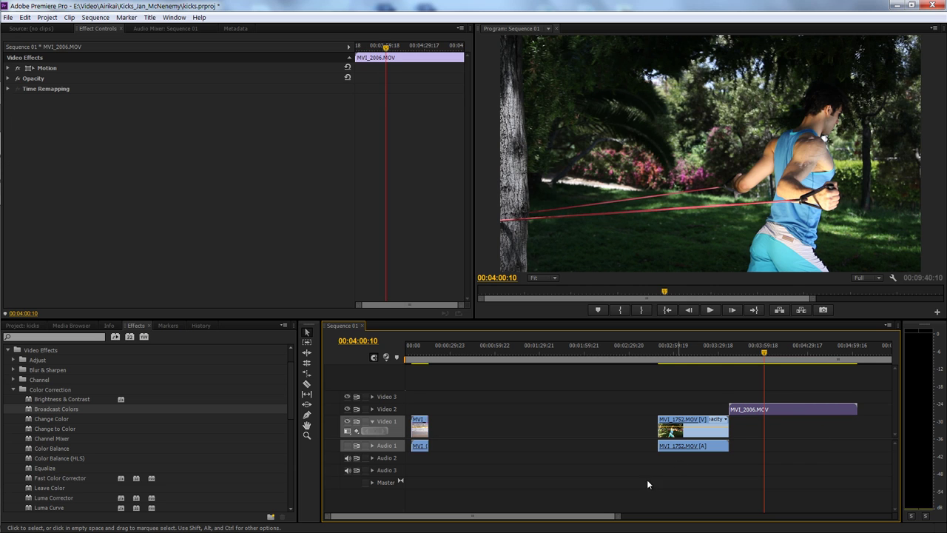
scroll(584, 517, right, 5)
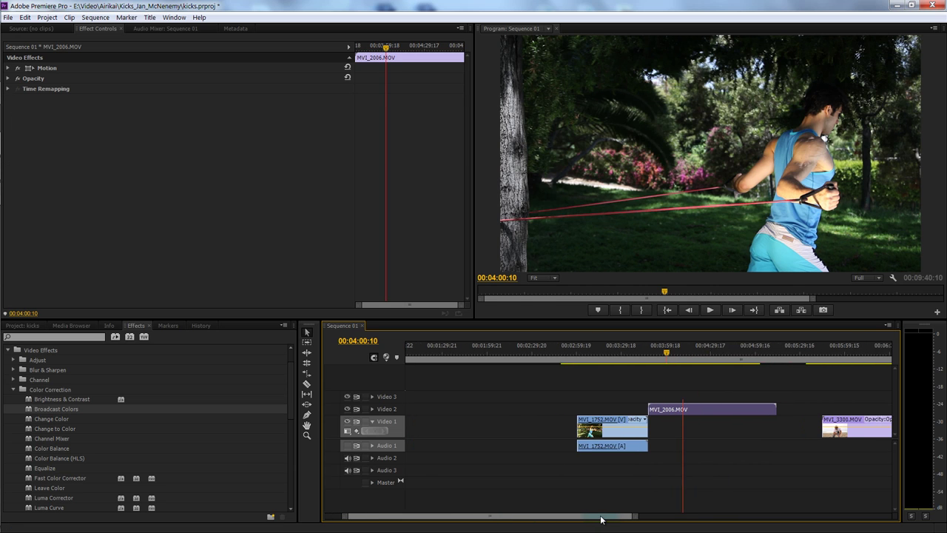
click(774, 354)
click(834, 354)
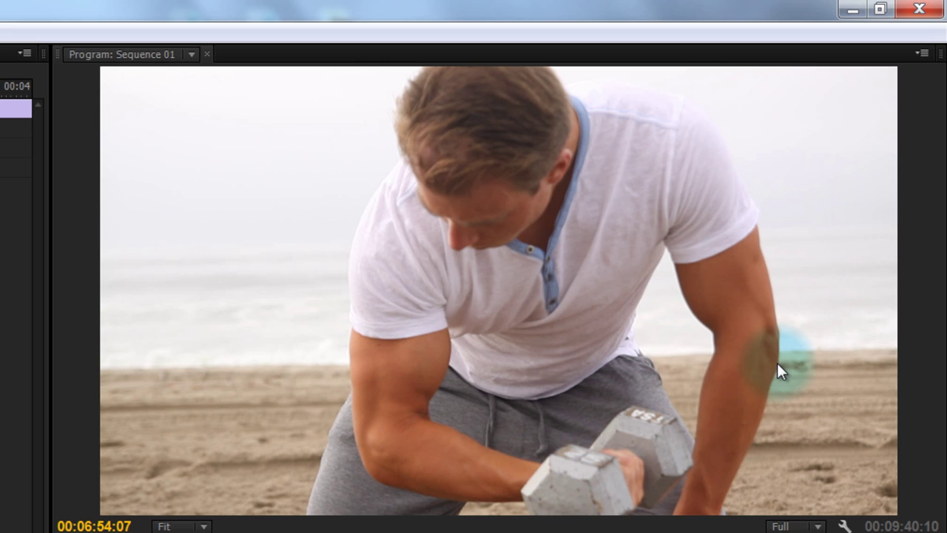
key(space)
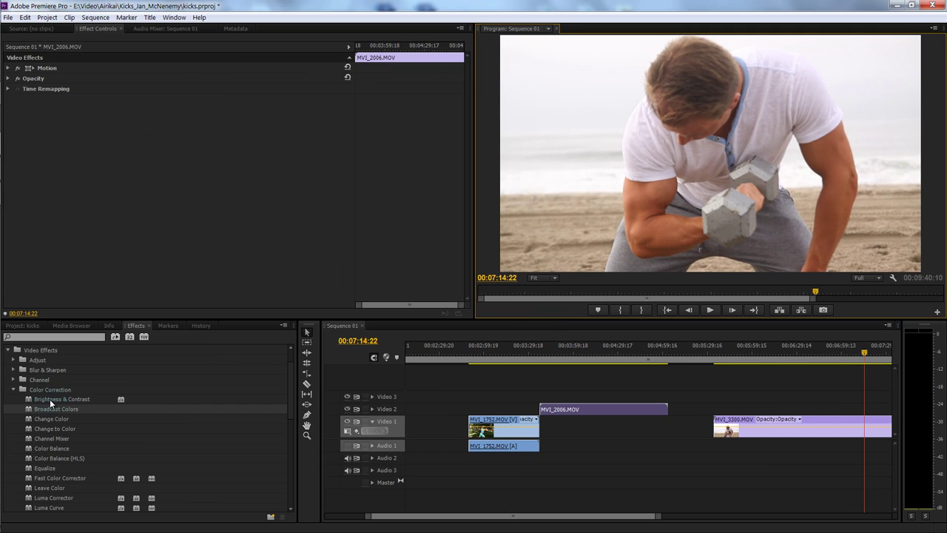
- Add the Brightness & Contrast effect to the dumbbell clip with a Contrast of 14.0 and play a moment near its start
drag(50, 399, 775, 419)
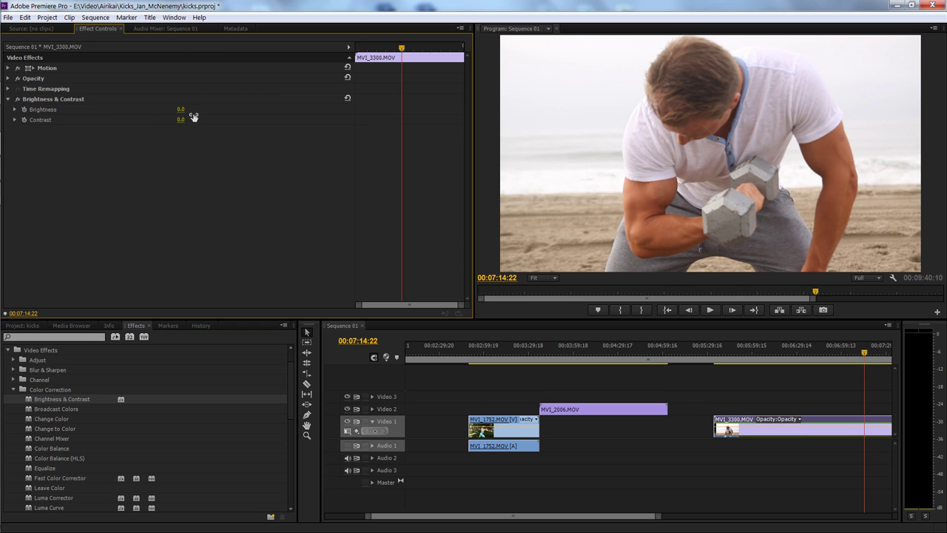
drag(193, 116, 207, 122)
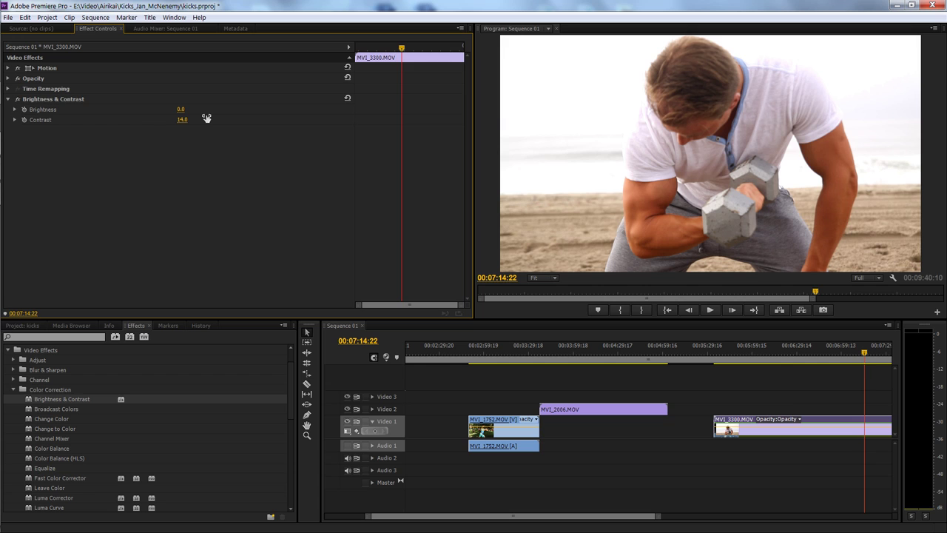
click(504, 223)
click(742, 344)
click(710, 310)
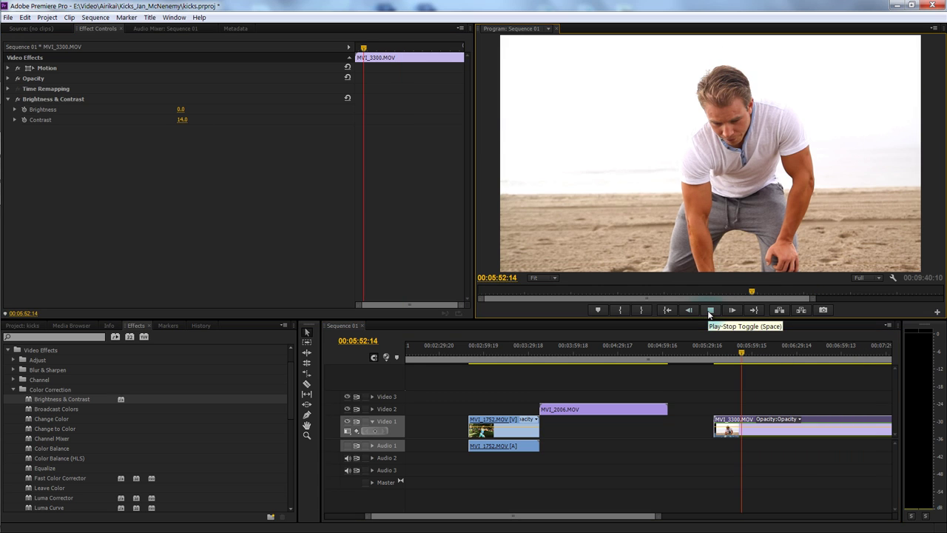
click(710, 310)
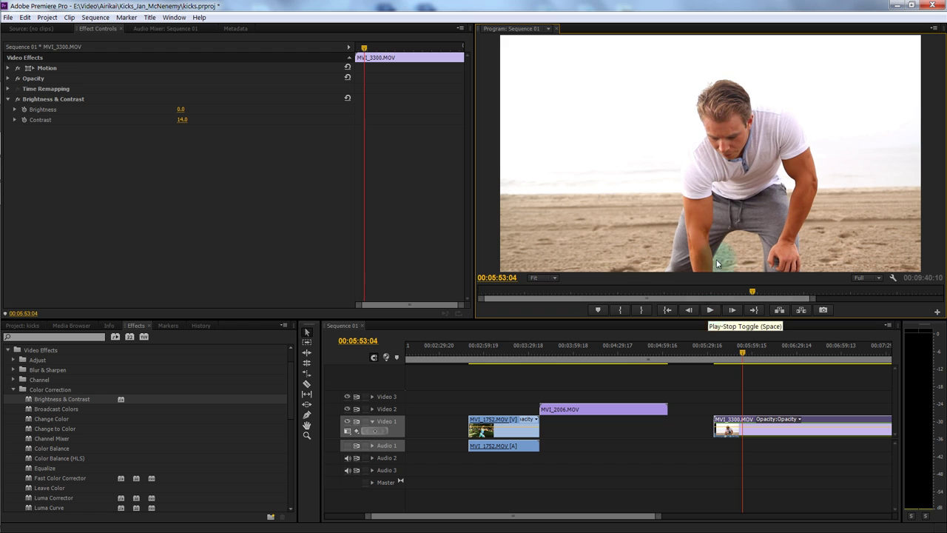
- Toggle Brightness & Contrast repeatedly on the dumbbell clip at 00:05:53:04 to compare the image, leaving it off
click(18, 99)
click(17, 99)
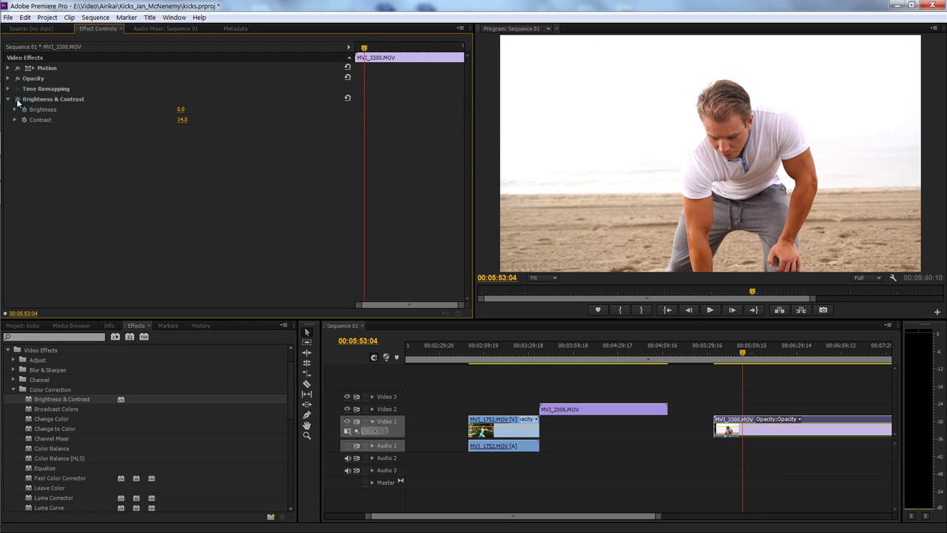
click(18, 99)
click(18, 99)
click(17, 99)
click(18, 99)
click(18, 99)
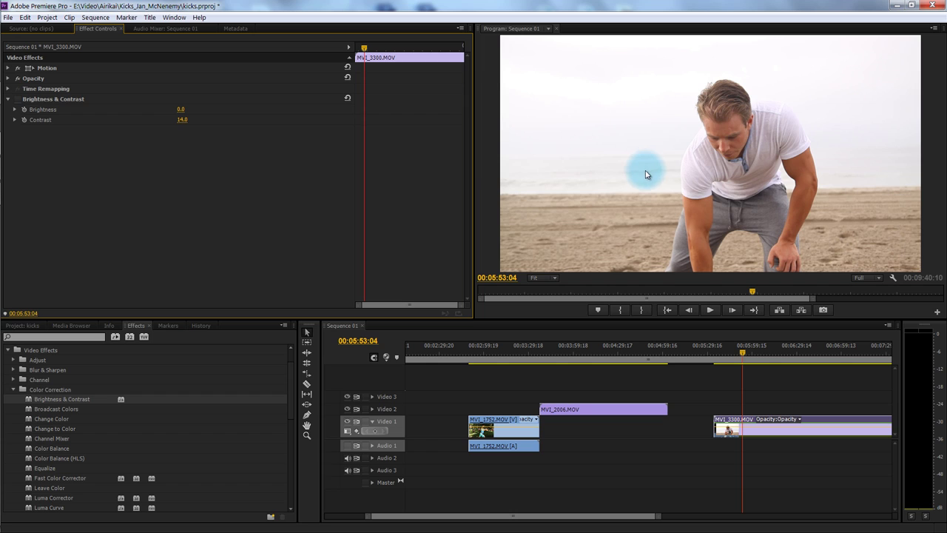
- Try extreme Brightness and Contrast values on the dumbbell clip with the effect turned on, and settle on Brightness -3.0 and Contrast 11.0
drag(178, 114, 166, 110)
click(191, 119)
drag(182, 120, 203, 111)
click(17, 99)
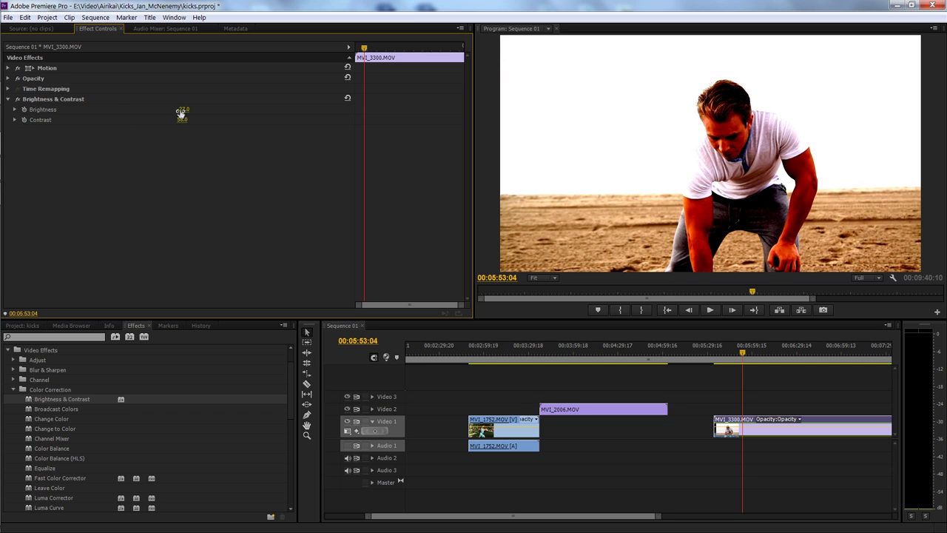
drag(182, 110, 159, 126)
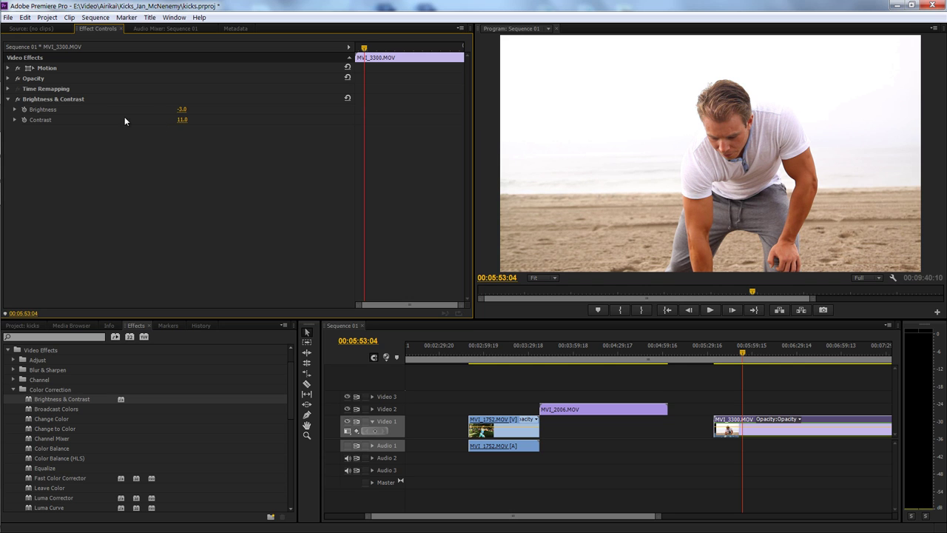
- Compare the dumbbell clip before and after the new Brightness & Contrast values by switching the effect off and back on
click(20, 101)
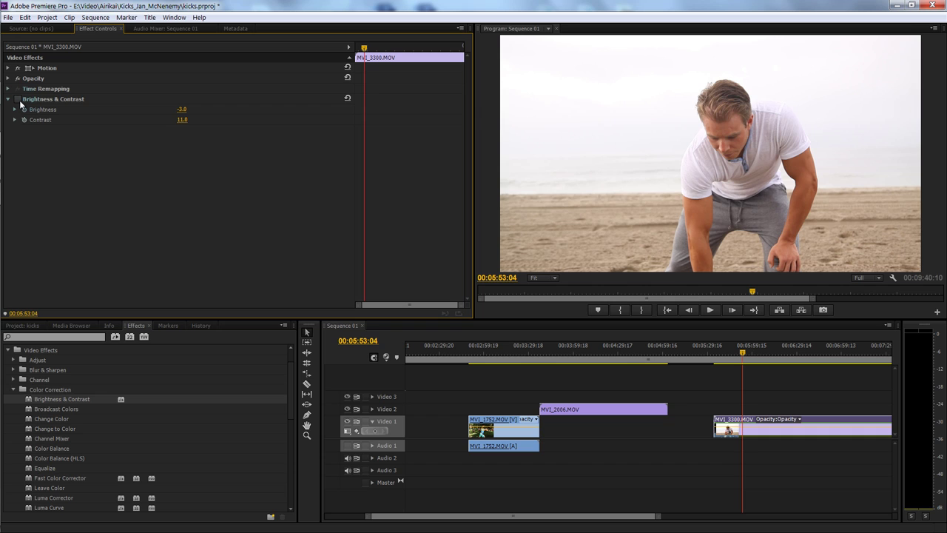
click(20, 101)
click(19, 100)
click(20, 101)
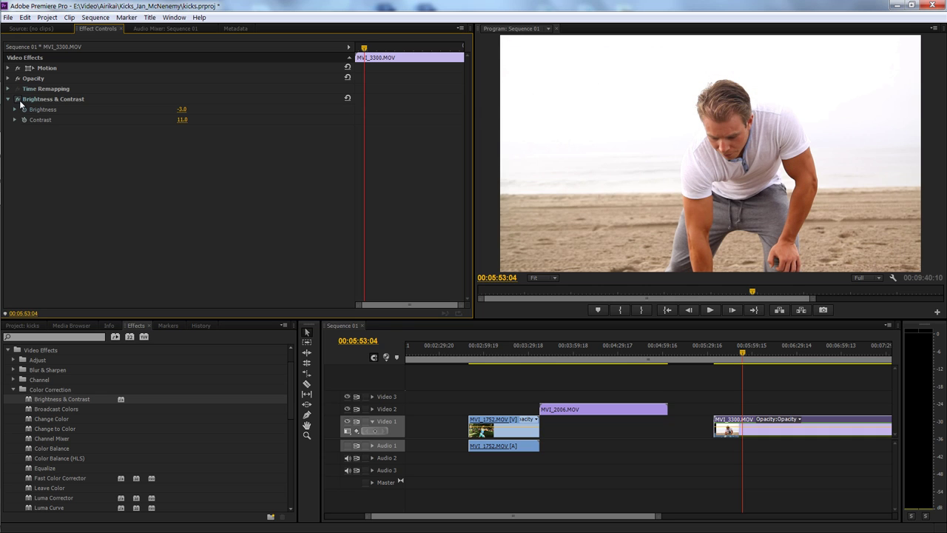
- Compare the dumbbell clip with and without Brightness & Contrast, then turn the effect off
click(20, 101)
click(19, 100)
click(19, 101)
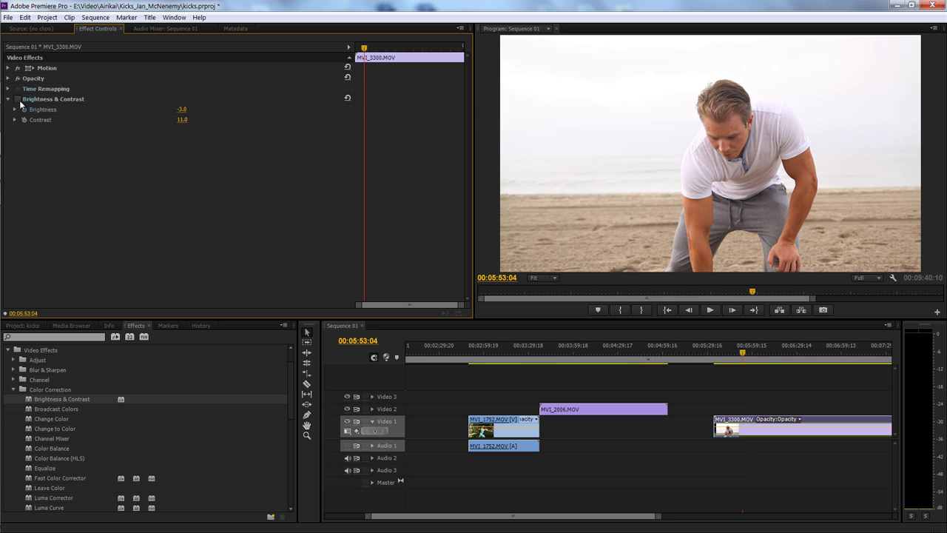
click(19, 101)
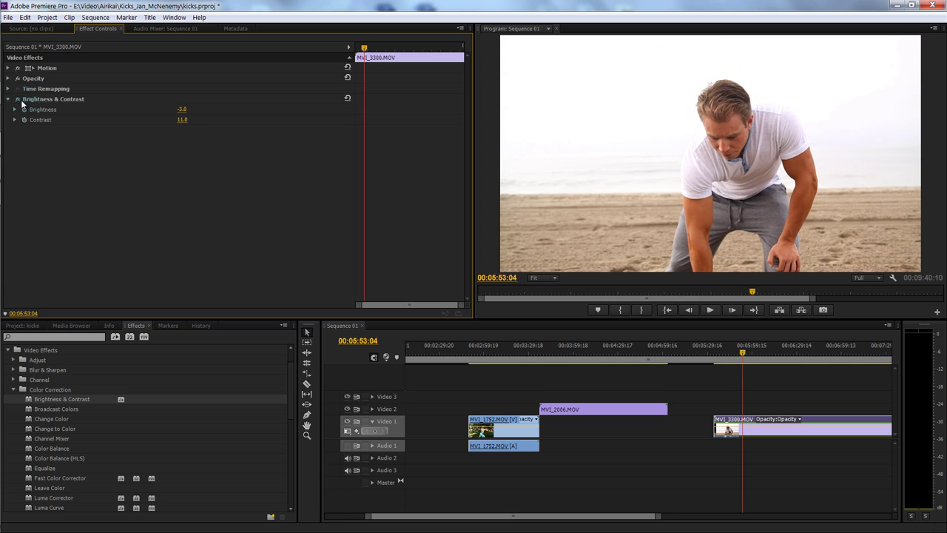
click(19, 100)
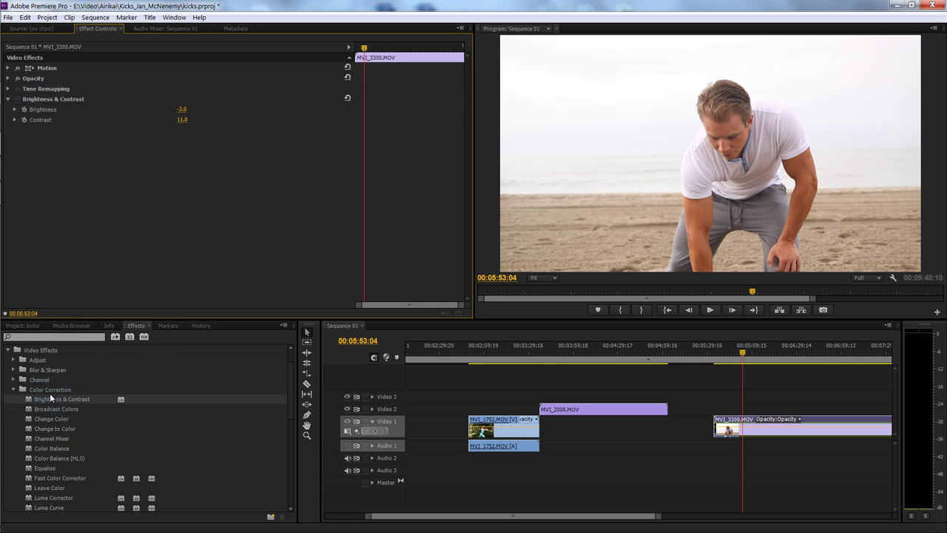
- Apply the Looks effect from the Magic Bullet Looks group to the dumbbell clip and open its look editor
click(13, 390)
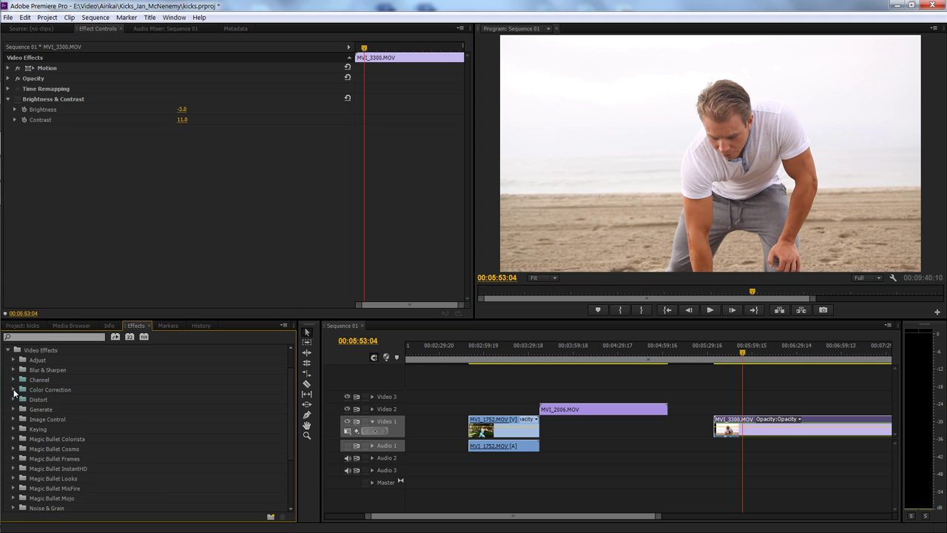
scroll(127, 331, down, 3)
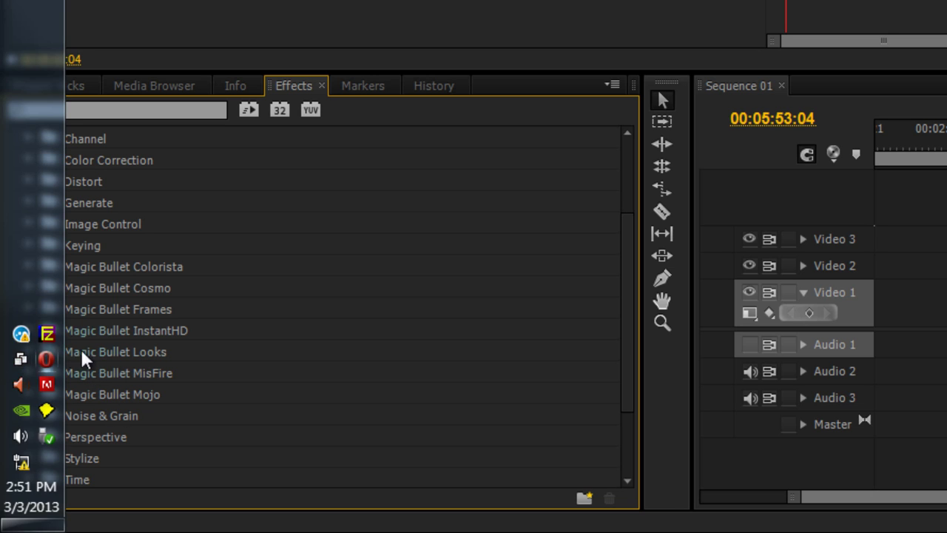
click(28, 351)
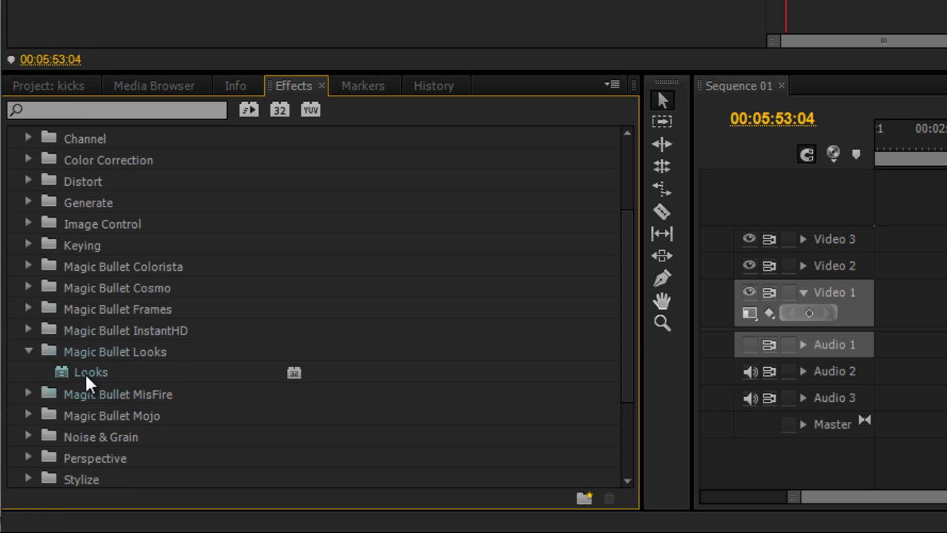
drag(63, 373, 946, 342)
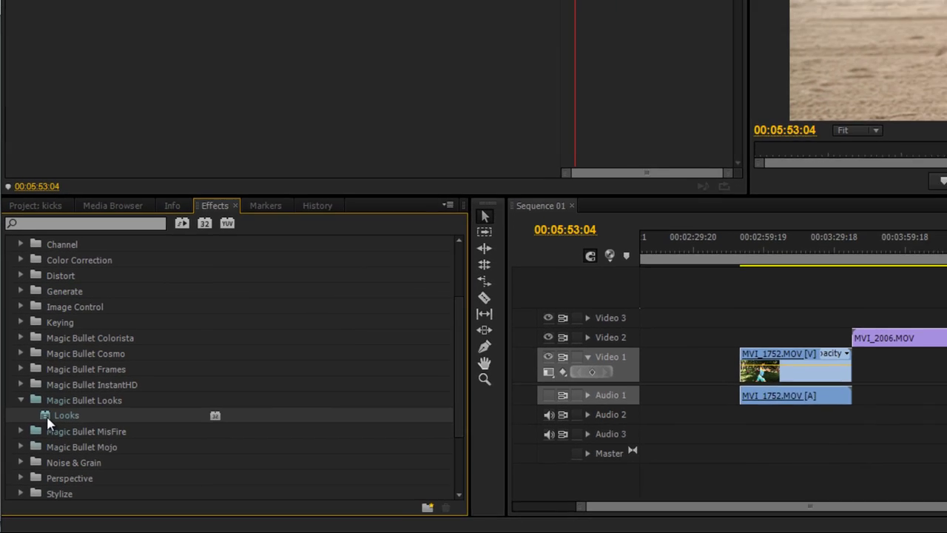
drag(786, 443, 785, 442)
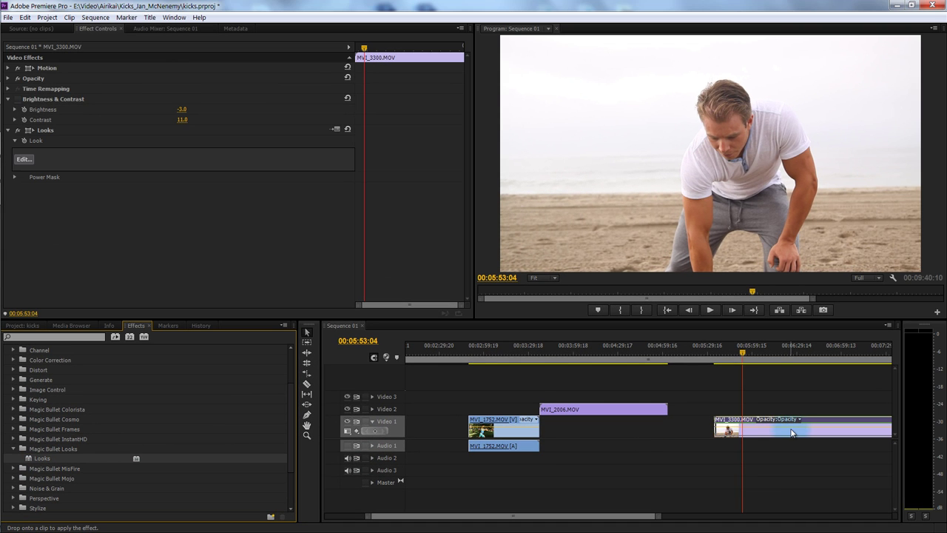
click(23, 160)
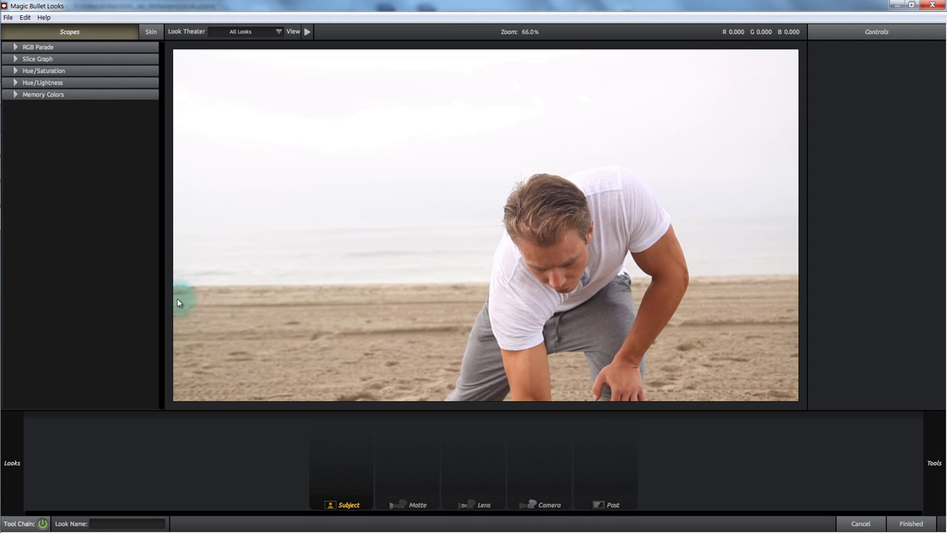
click(520, 317)
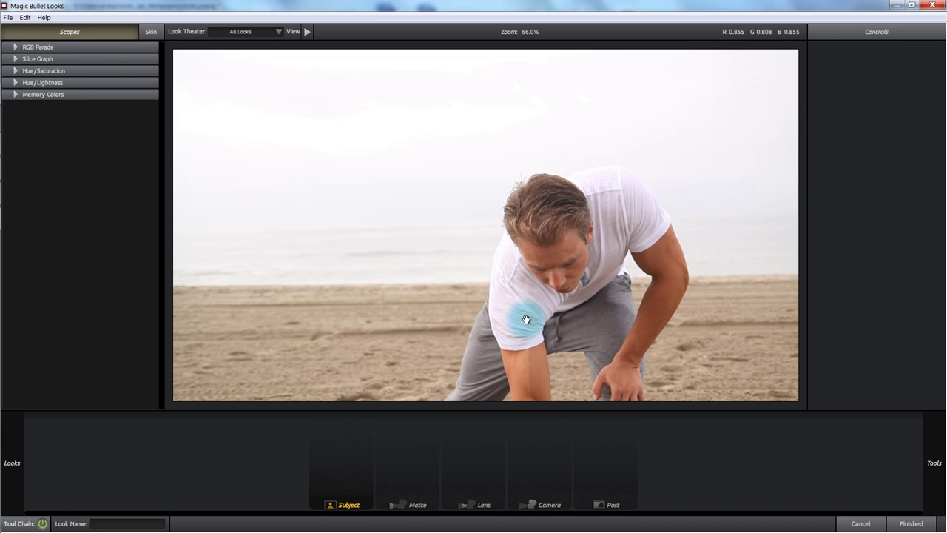
click(521, 286)
- Add a Saturation tool to the Post stage of the look and toggle it to compare the image
mouse_move(930, 471)
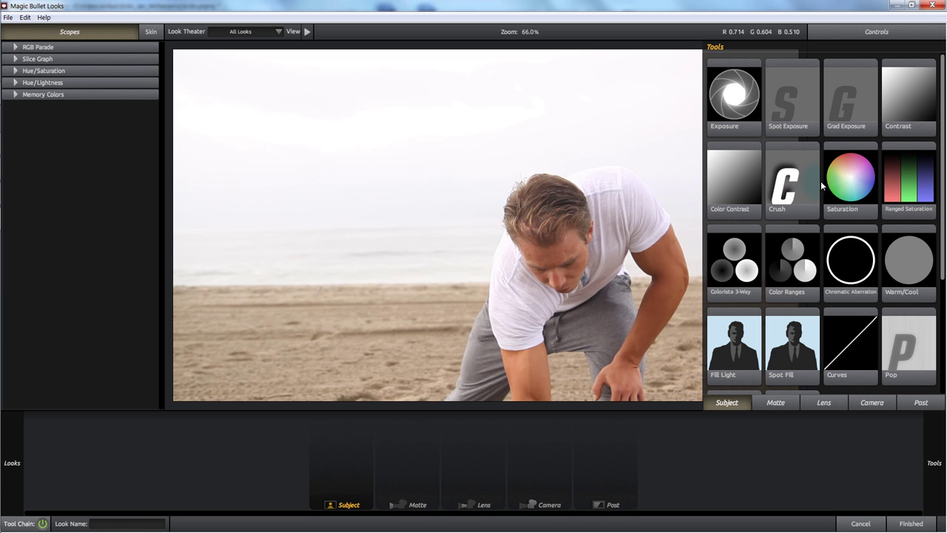
drag(820, 180, 571, 459)
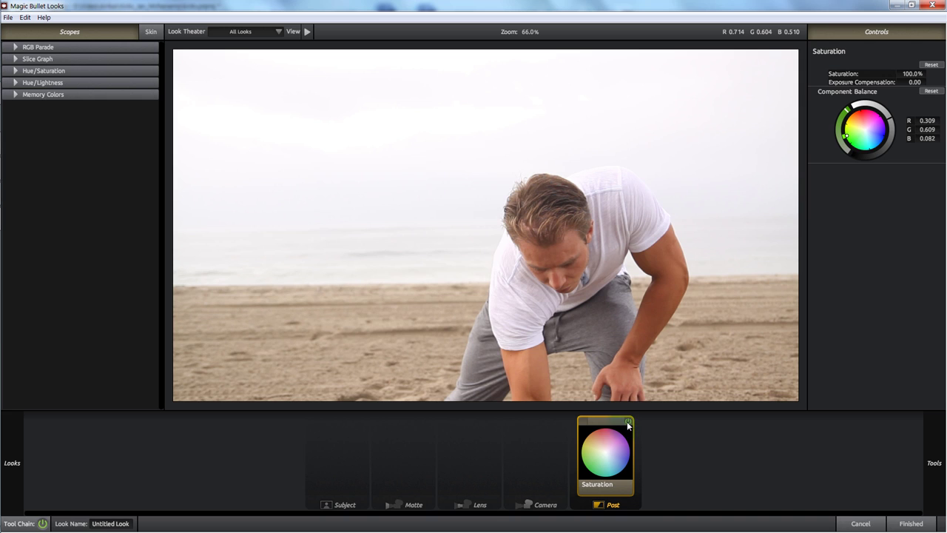
click(628, 422)
click(628, 421)
click(628, 422)
click(628, 421)
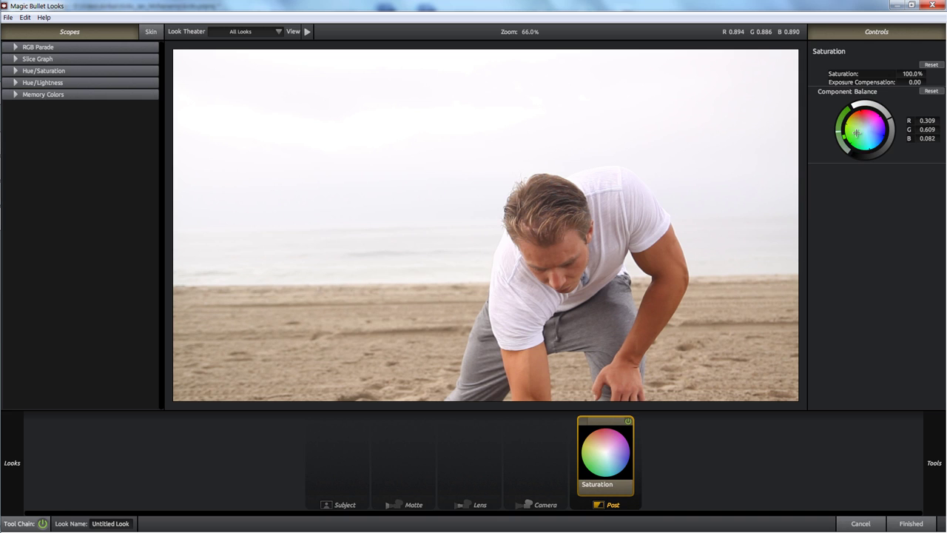
- Try a Saturation Component Balance of R 0.608, G 0.609, B 0.600 and delete the tool from the look
drag(846, 136, 860, 132)
mouse_move(945, 121)
mouse_down()
mouse_move(935, 33)
mouse_move(924, 55)
mouse_up()
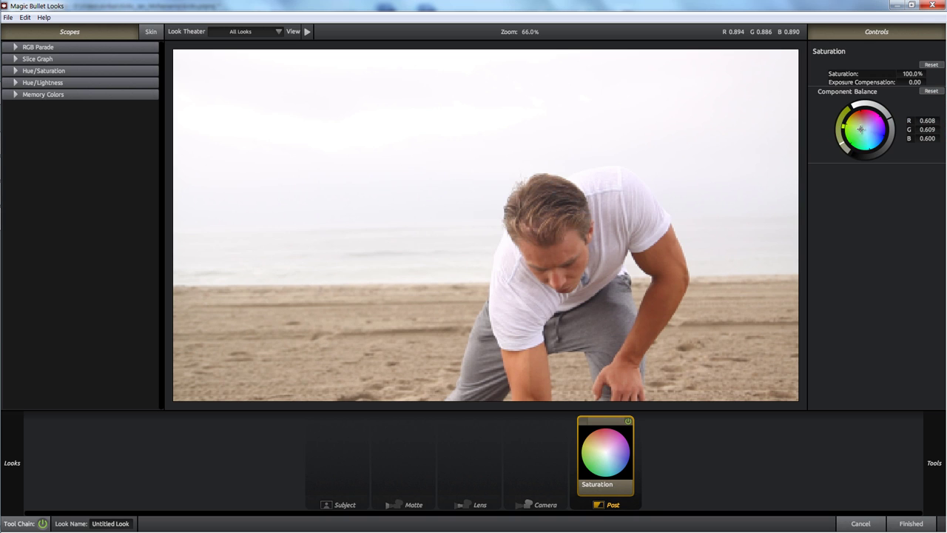
click(630, 420)
key(Delete)
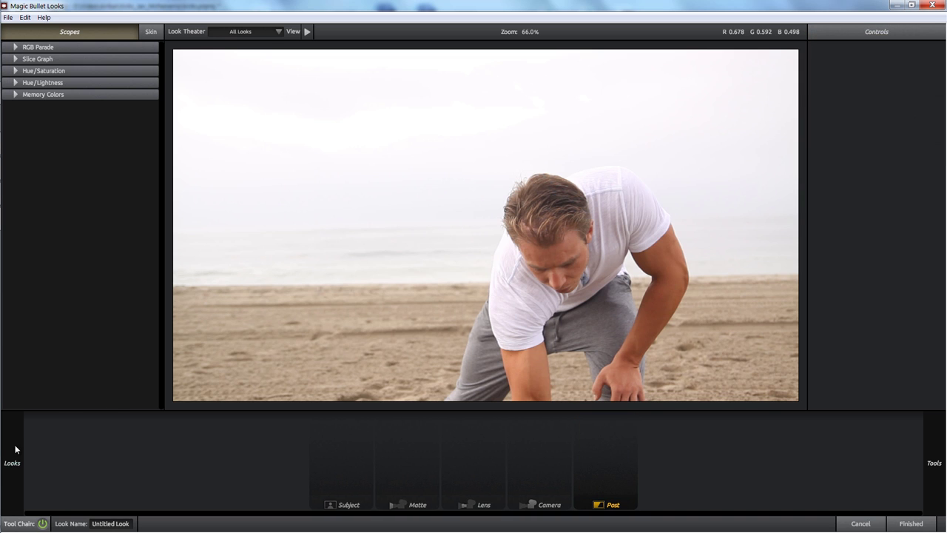
- Apply the Cinematic preset look Blockbuster and set its Vignette color to 0.001 for R, G and B
mouse_move(13, 449)
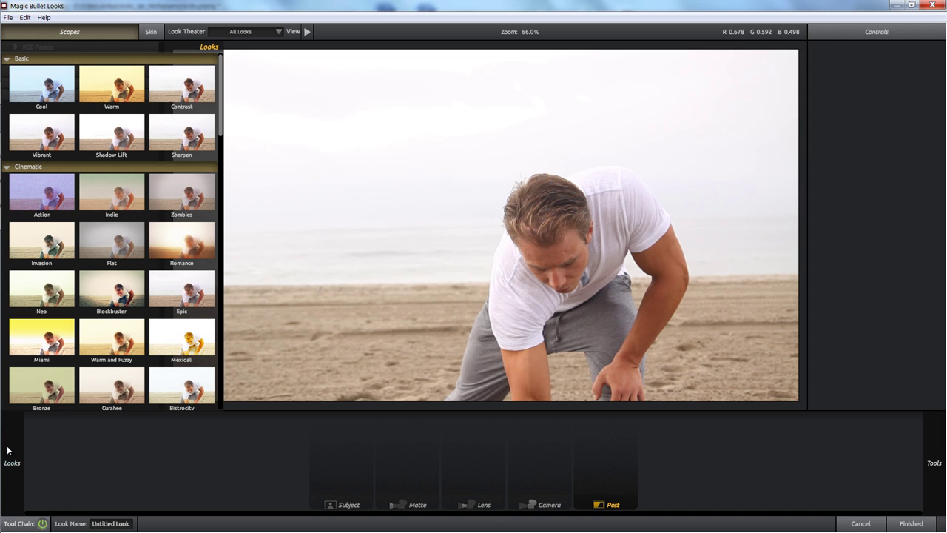
click(113, 297)
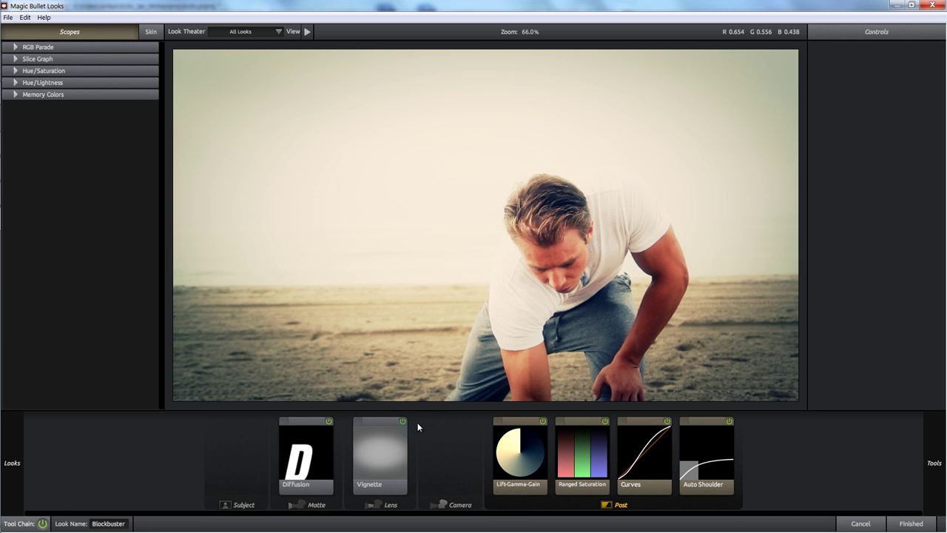
click(380, 452)
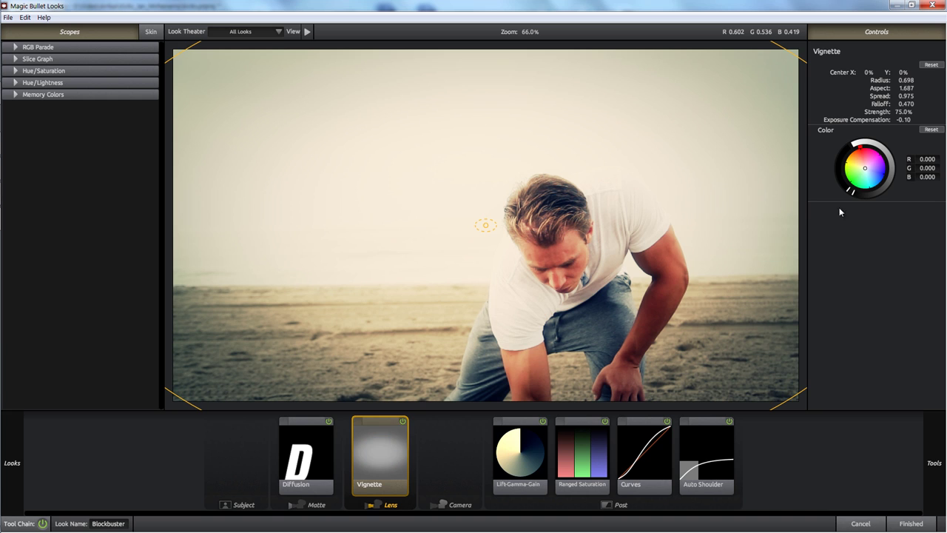
click(864, 148)
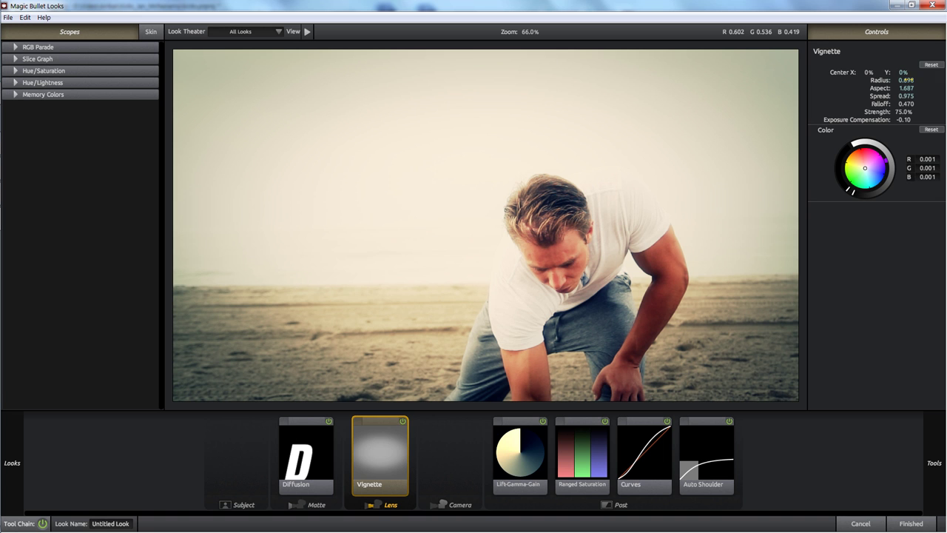
- Reshape the Vignette around the man with Center X +10.8%, Y +4.9%, Radius 0.581, Aspect 1.815 and Spread 0.749
drag(905, 80, 858, 108)
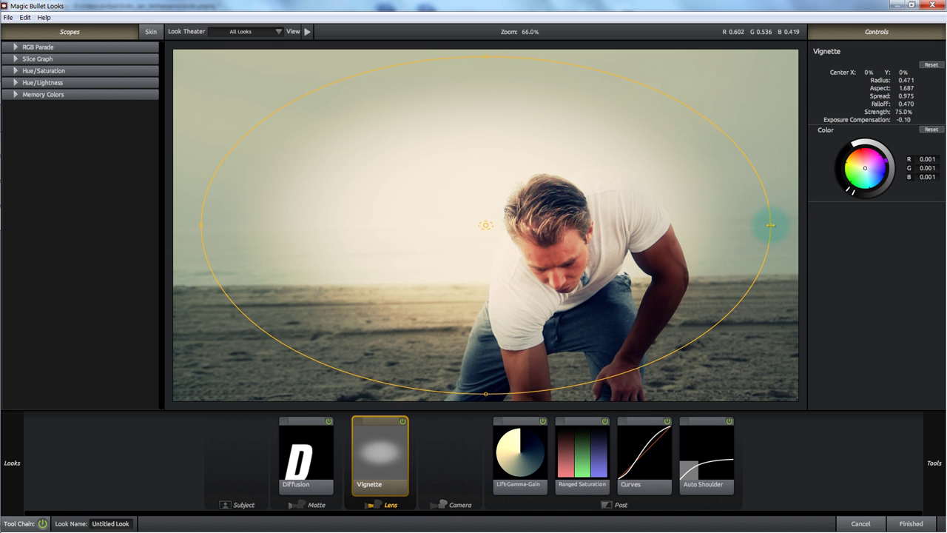
drag(770, 225, 737, 224)
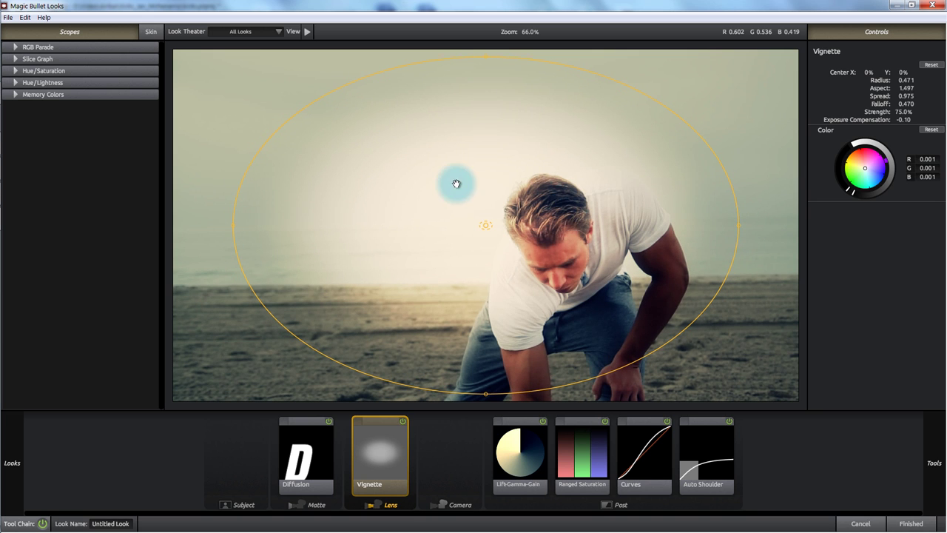
drag(486, 228, 554, 242)
click(297, 244)
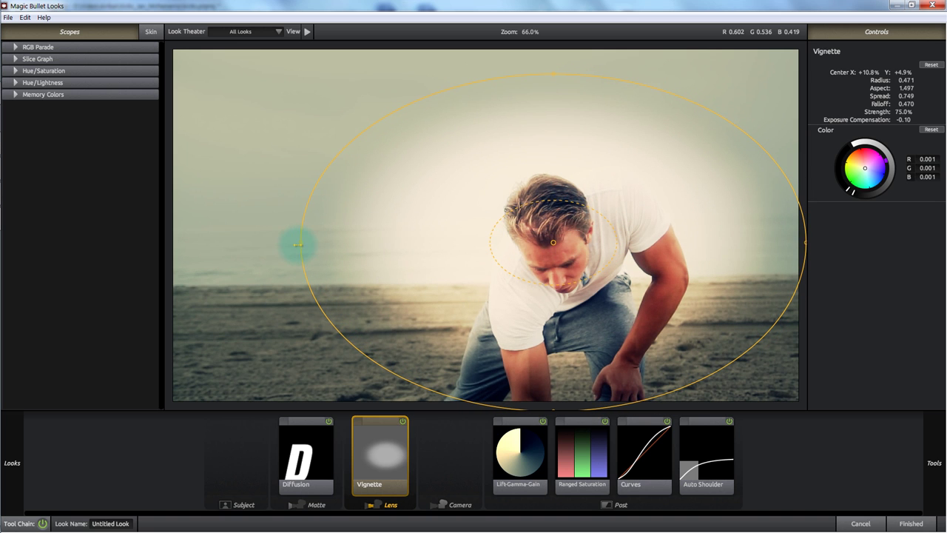
drag(297, 244, 180, 243)
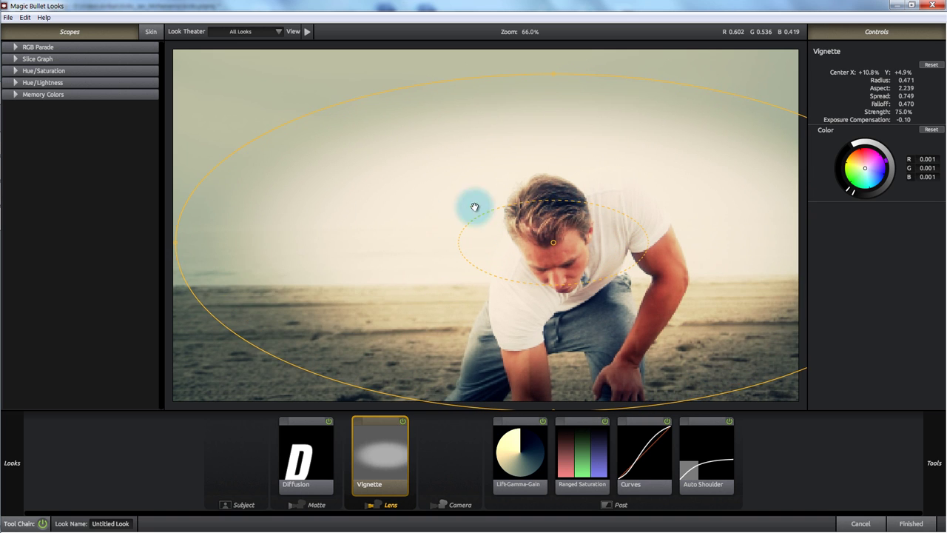
drag(552, 75, 557, 39)
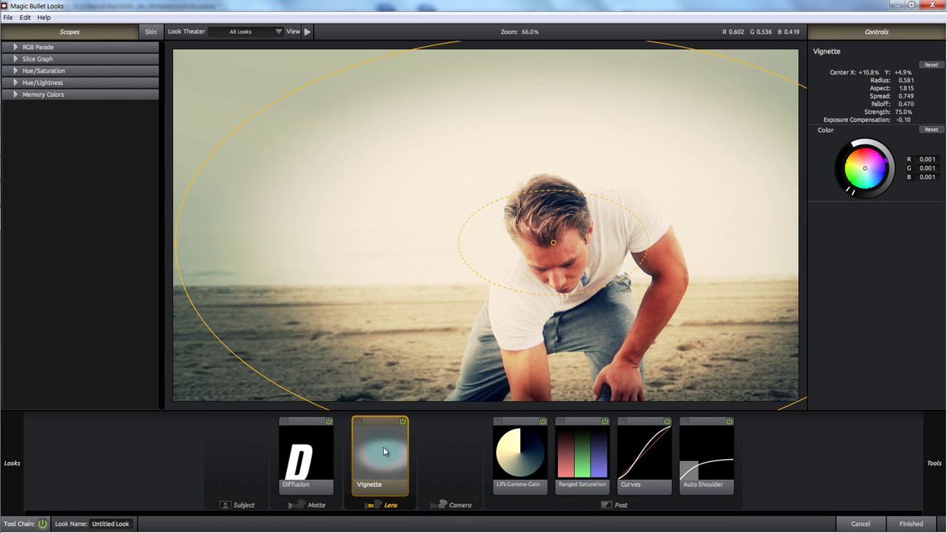
click(459, 453)
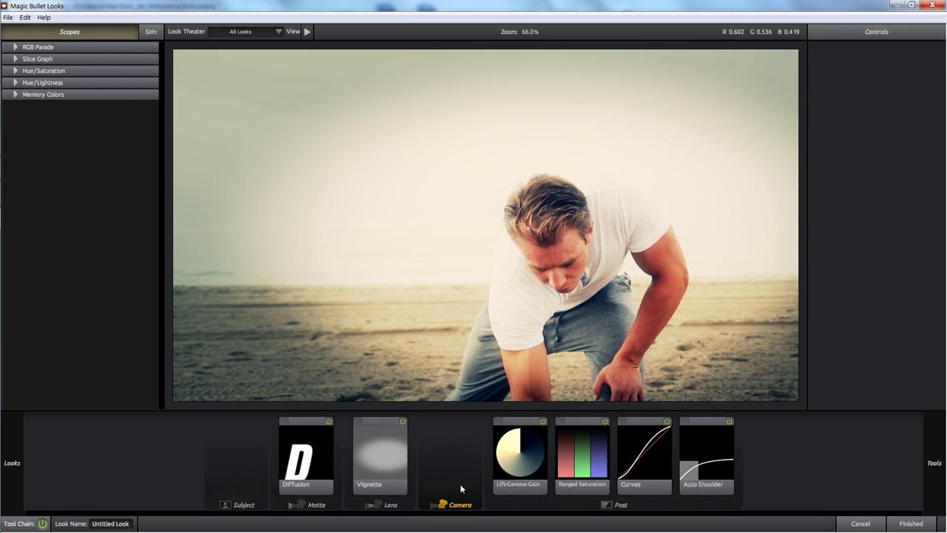
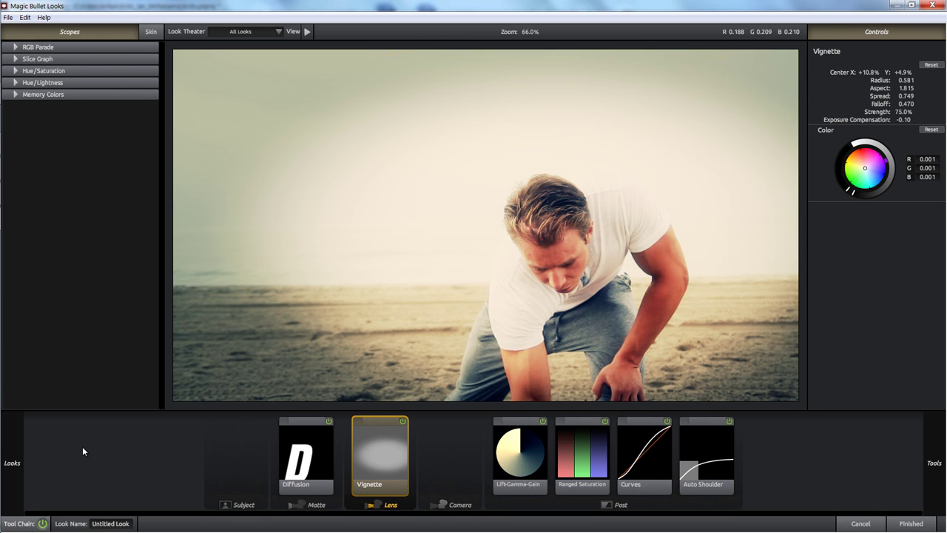
- Preview all looks in the Look Theater, stop it, and browse the preset looks down to the Diffusion and Light group
click(307, 34)
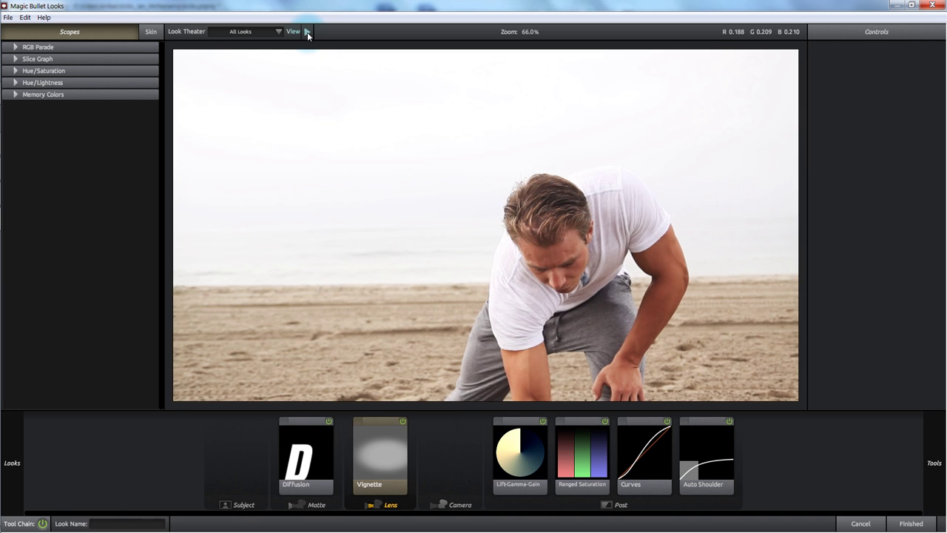
click(307, 32)
mouse_move(14, 463)
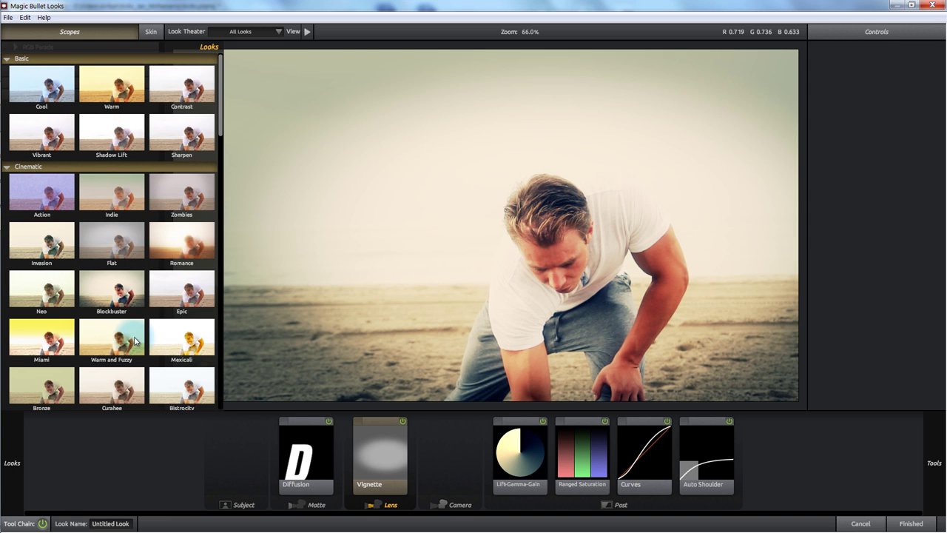
drag(221, 113, 211, 179)
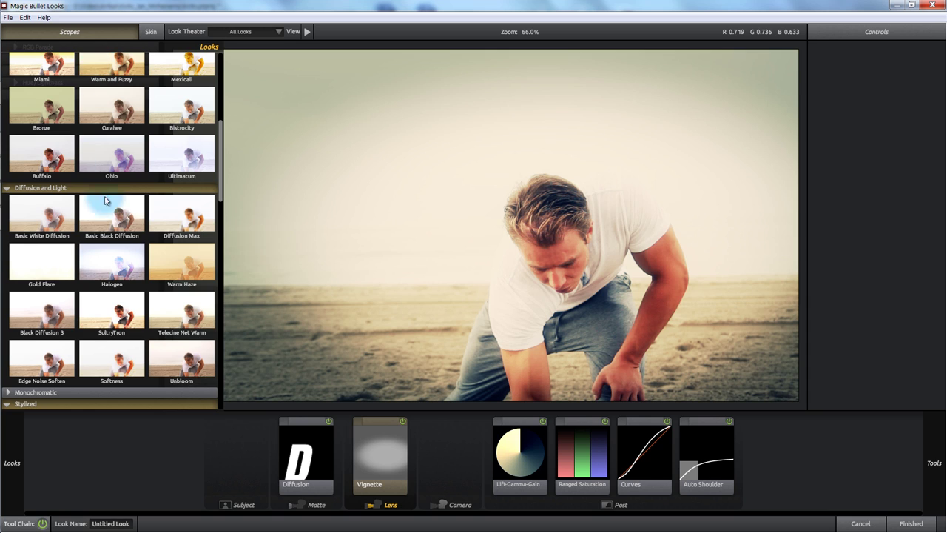
click(480, 290)
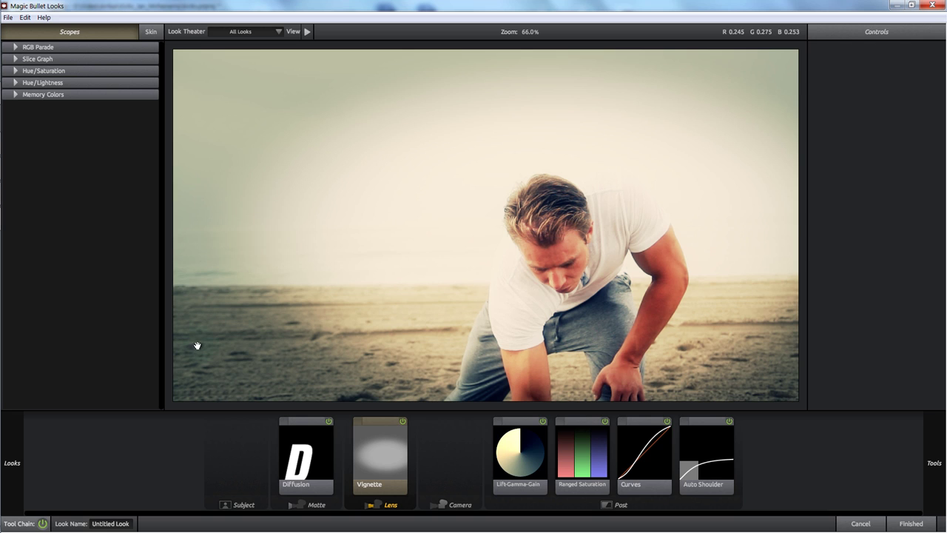
mouse_move(243, 265)
mouse_down()
mouse_move(245, 256)
mouse_move(291, 283)
mouse_move(406, 284)
mouse_up()
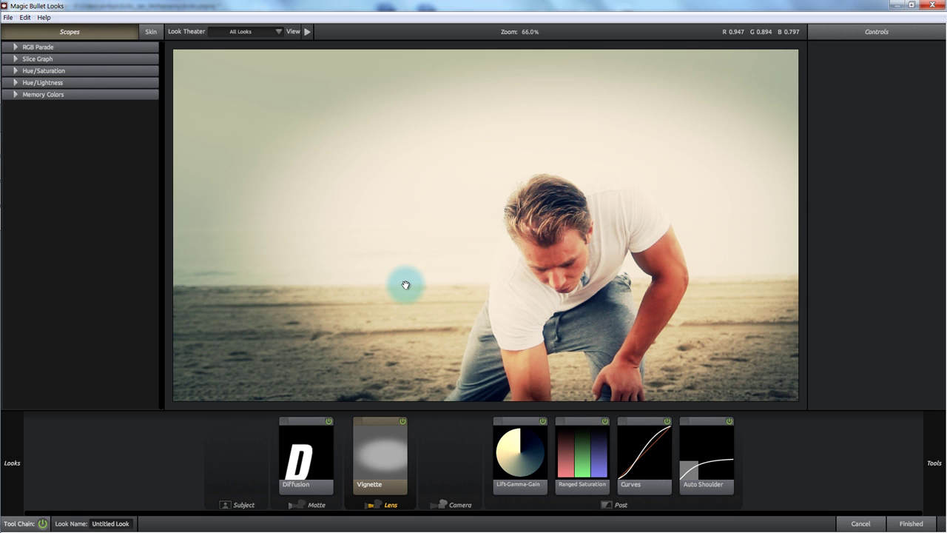
drag(406, 284, 400, 287)
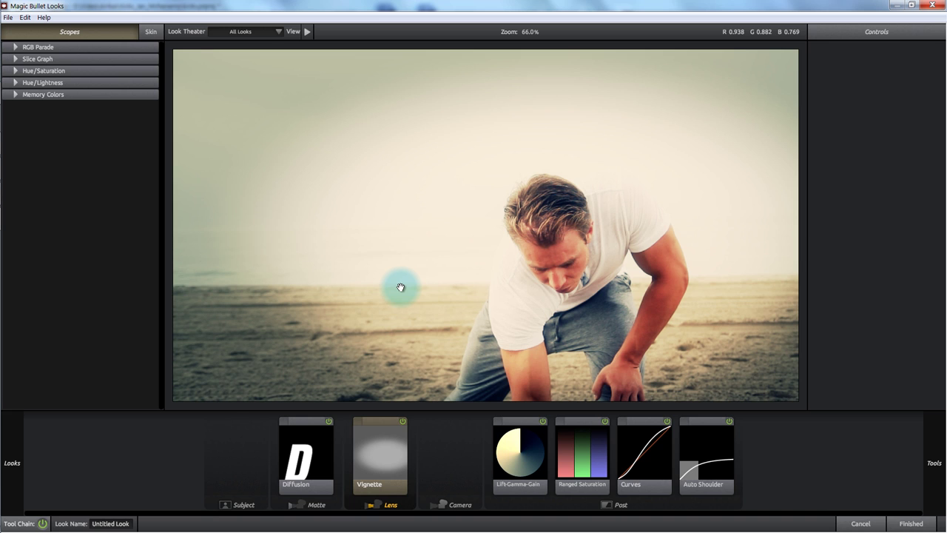
- Apply the Cinematic preset look Curahee to the clip and browse further through the preset looks
click(13, 458)
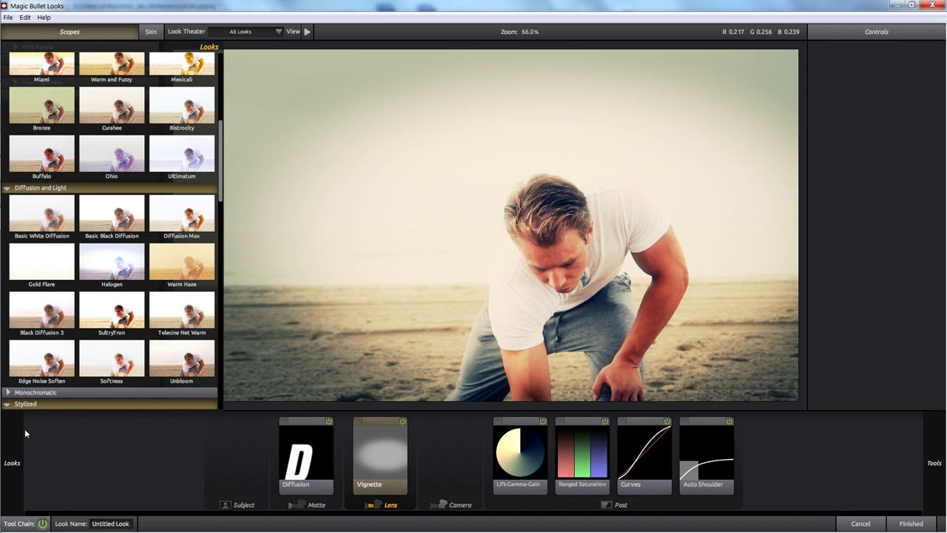
click(125, 116)
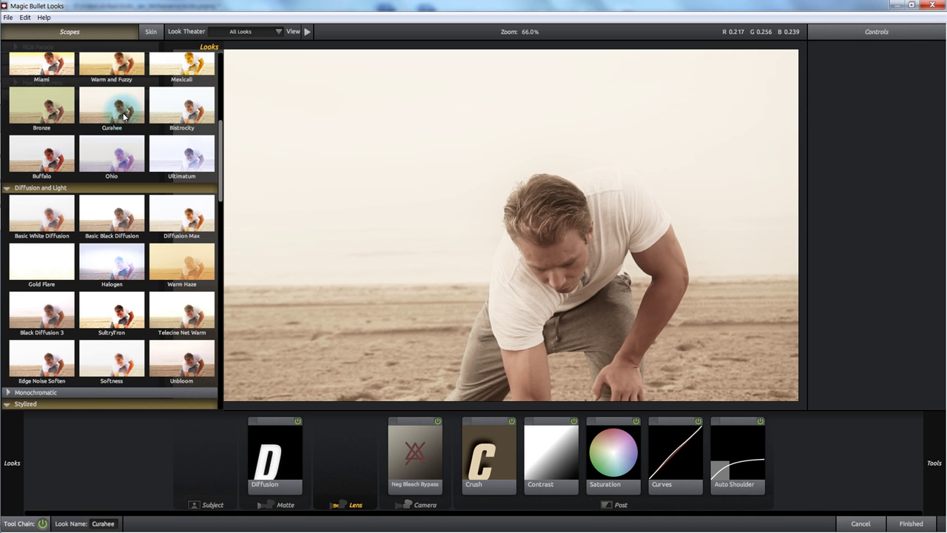
drag(220, 142, 222, 289)
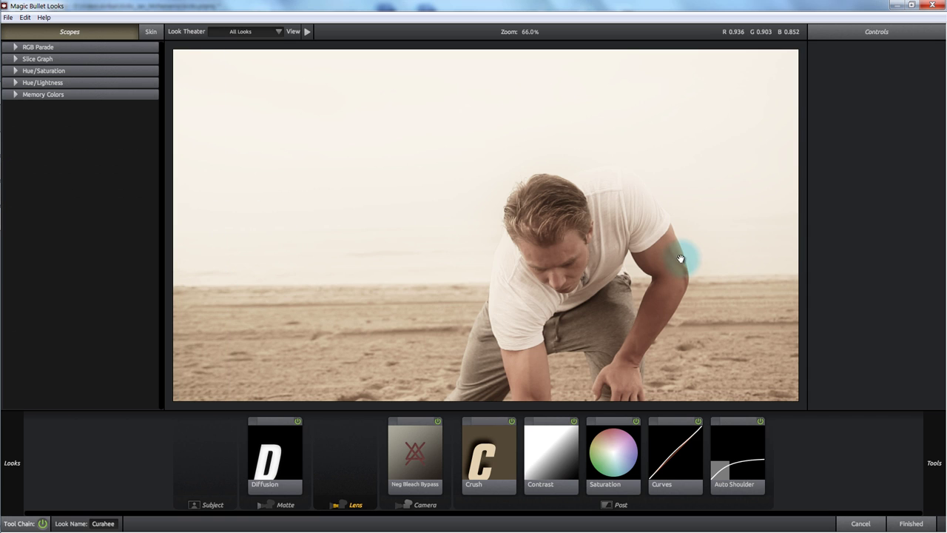
- Set the Contrast tool of the Curahee look to +0.350 and apply the edited look to the clip
click(619, 267)
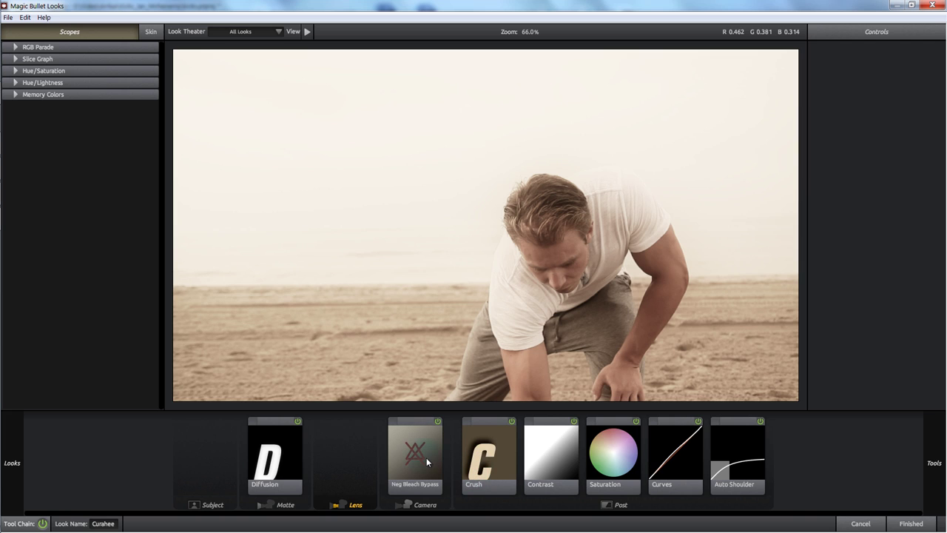
click(555, 450)
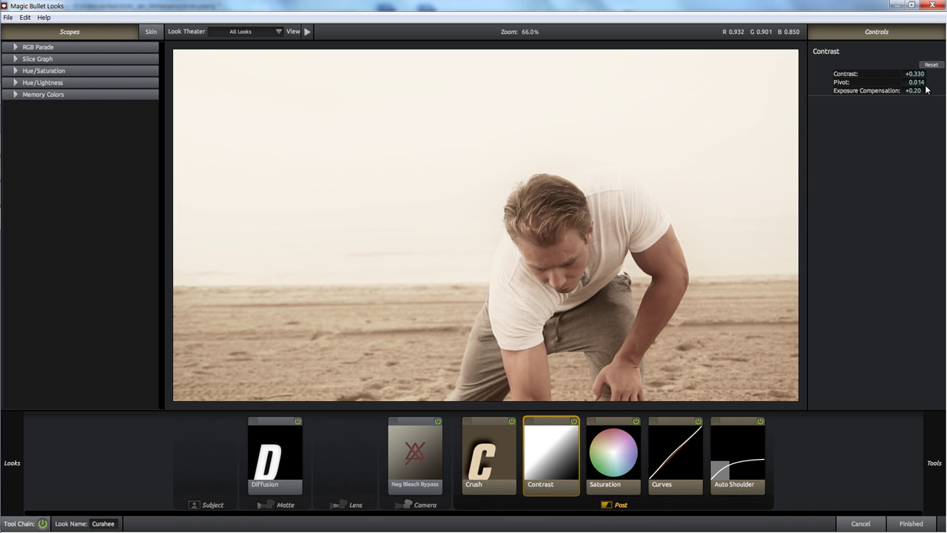
mouse_move(925, 73)
mouse_down()
mouse_move(939, 72)
mouse_move(914, 75)
mouse_up()
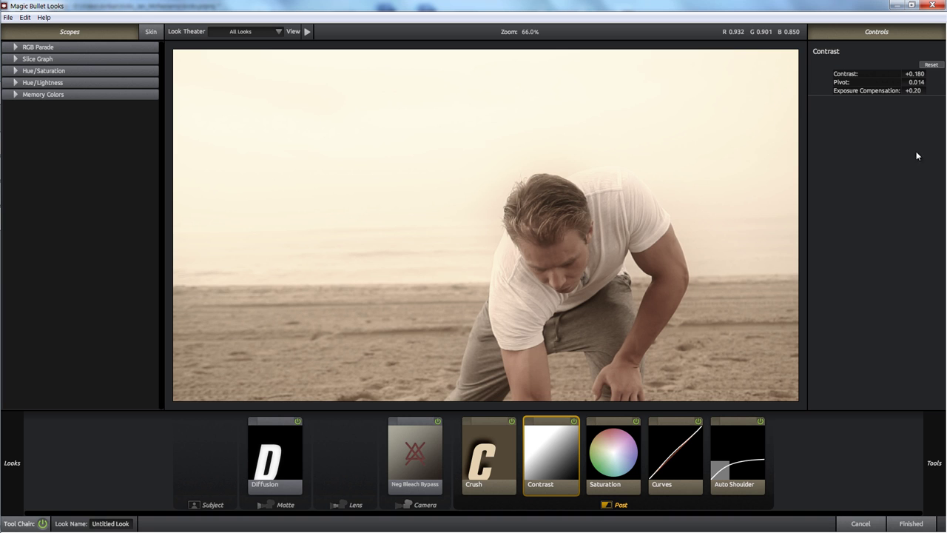
drag(922, 73, 931, 74)
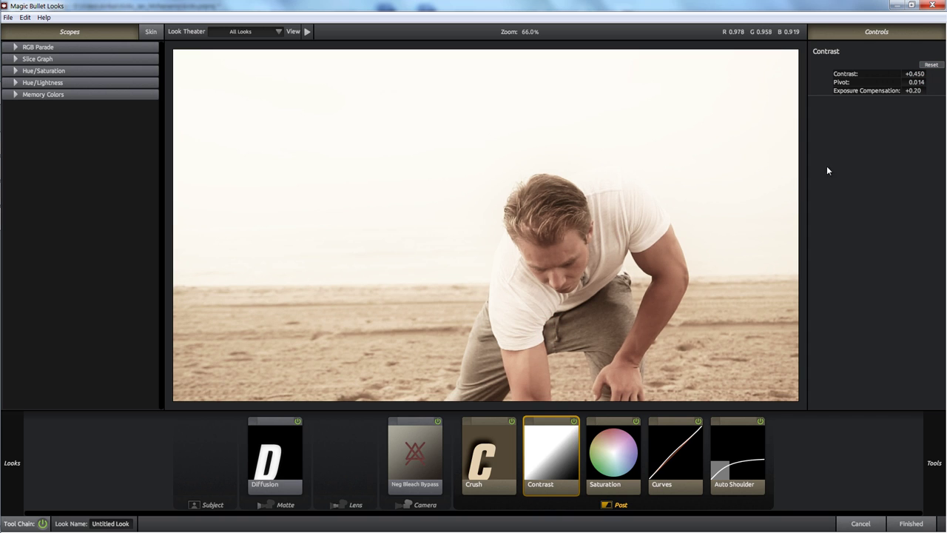
drag(918, 74, 917, 74)
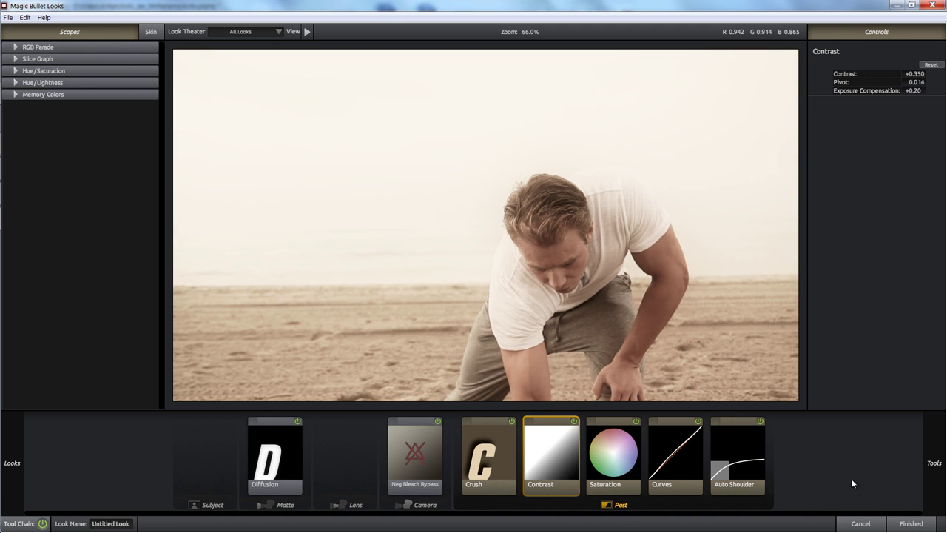
click(910, 525)
click(682, 123)
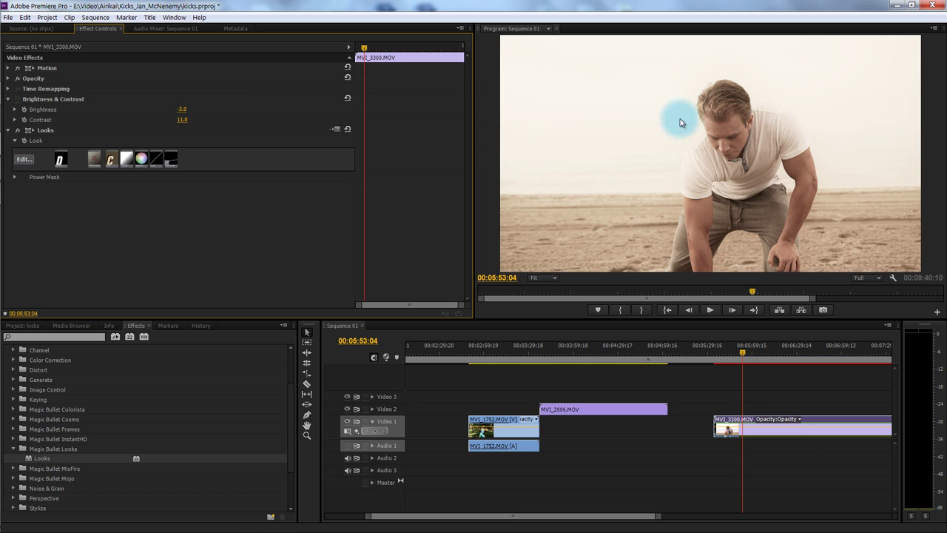
- Reopen the clip's look for editing, compare it without Saturation and Contrast in turn, and inspect the Crush settings
drag(683, 152, 647, 168)
click(43, 131)
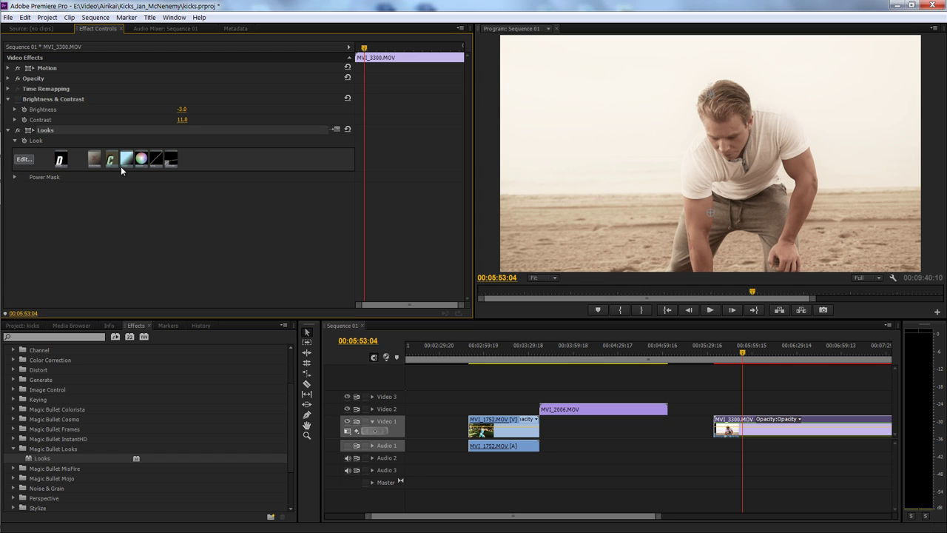
click(24, 159)
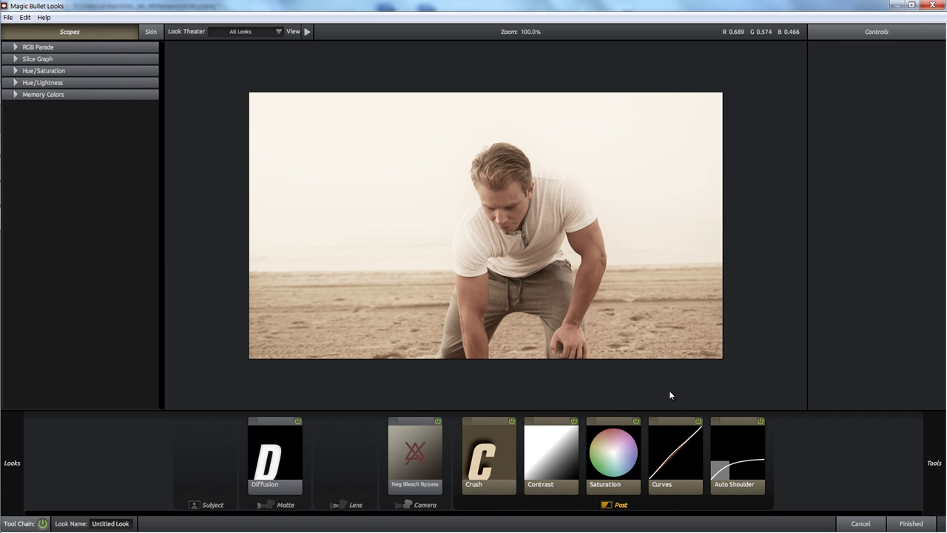
click(634, 425)
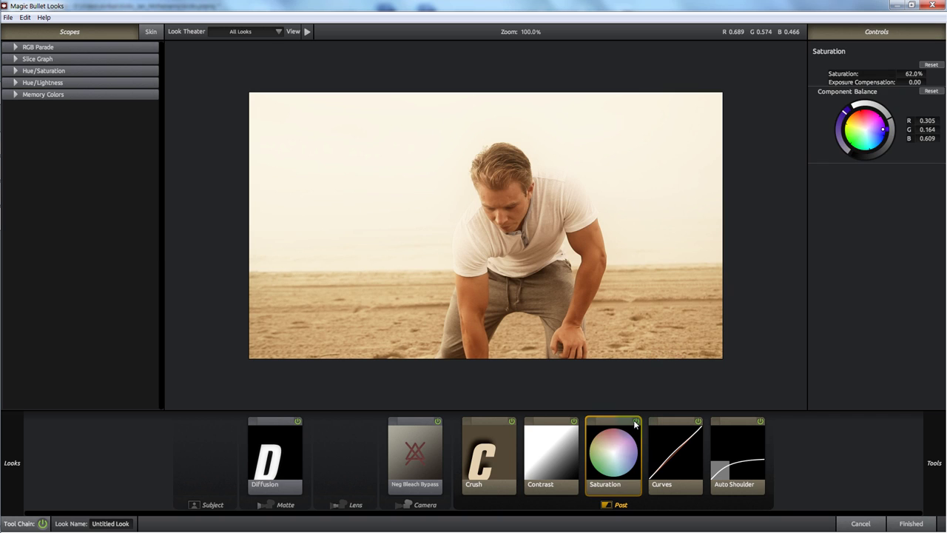
click(574, 421)
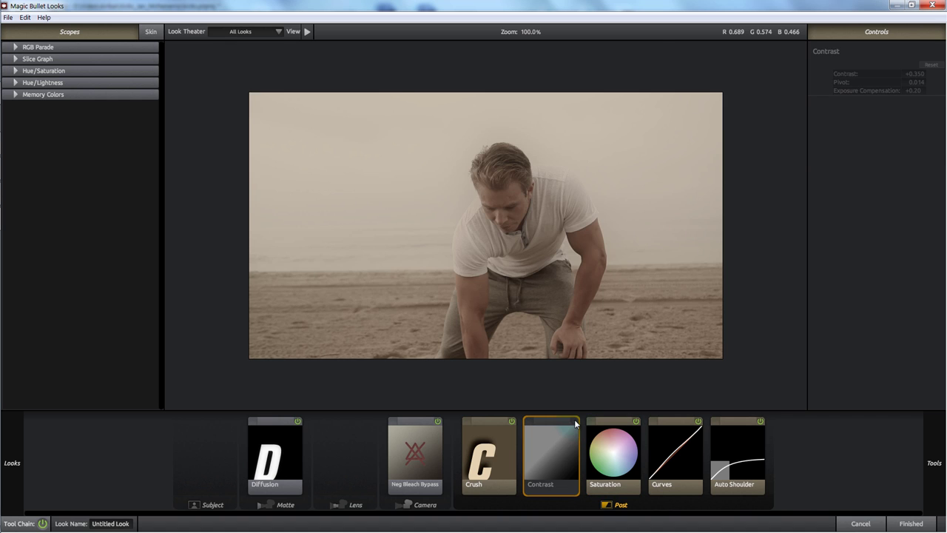
click(575, 421)
click(498, 420)
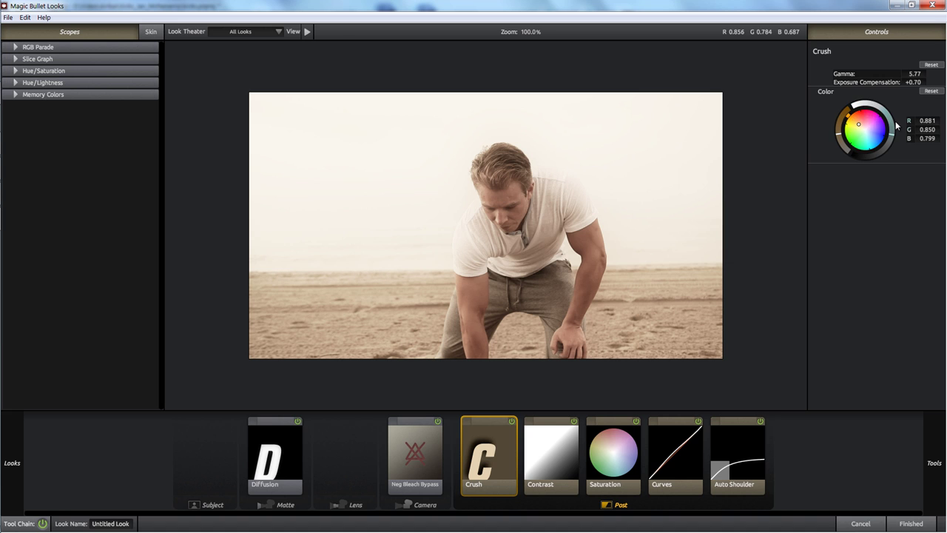
- Add Colorista 3-Way to the Subject stage, set its Midtone to 0.823 for R, G and B, and switch the tool off
mouse_move(936, 452)
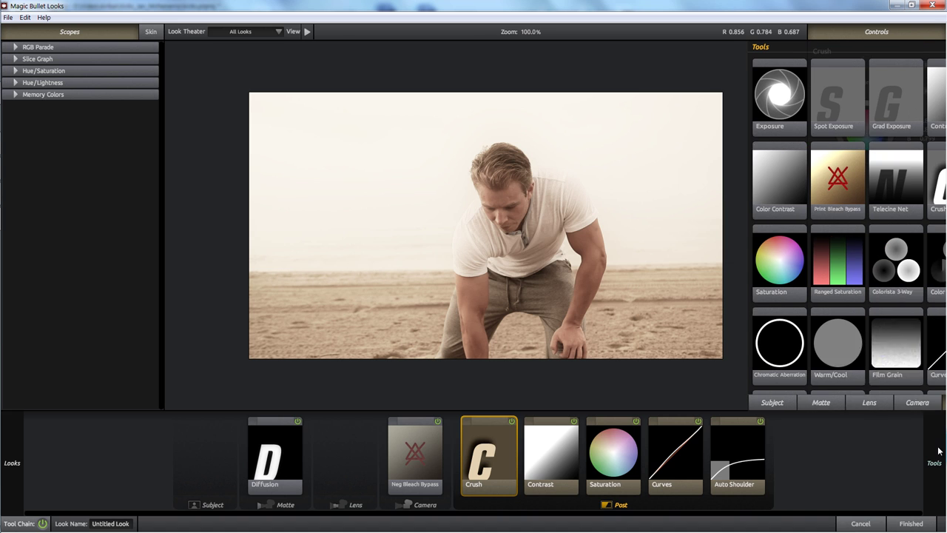
drag(849, 273, 209, 464)
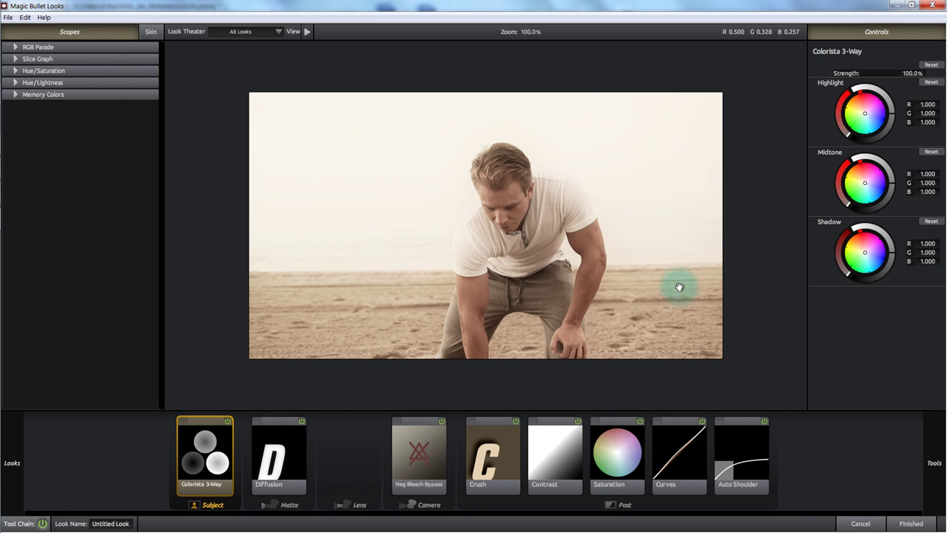
drag(860, 158, 651, 190)
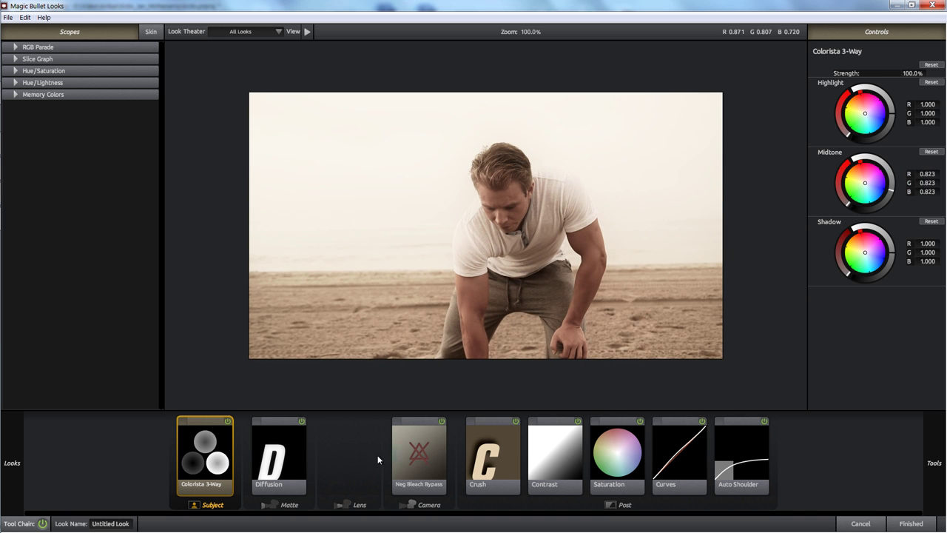
click(227, 422)
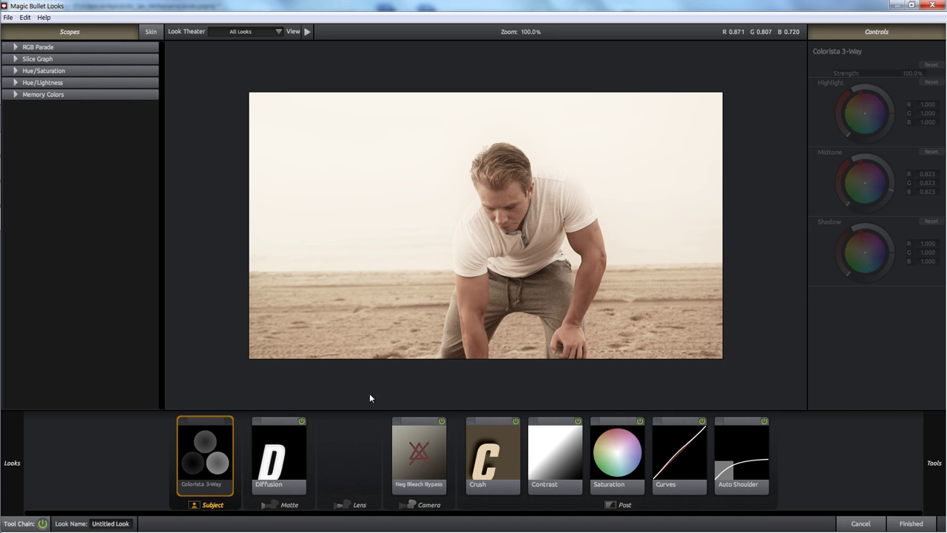
- Browse the available tools and the preset looks, and confirm the edited look for the clip
mouse_move(936, 474)
mouse_move(26, 448)
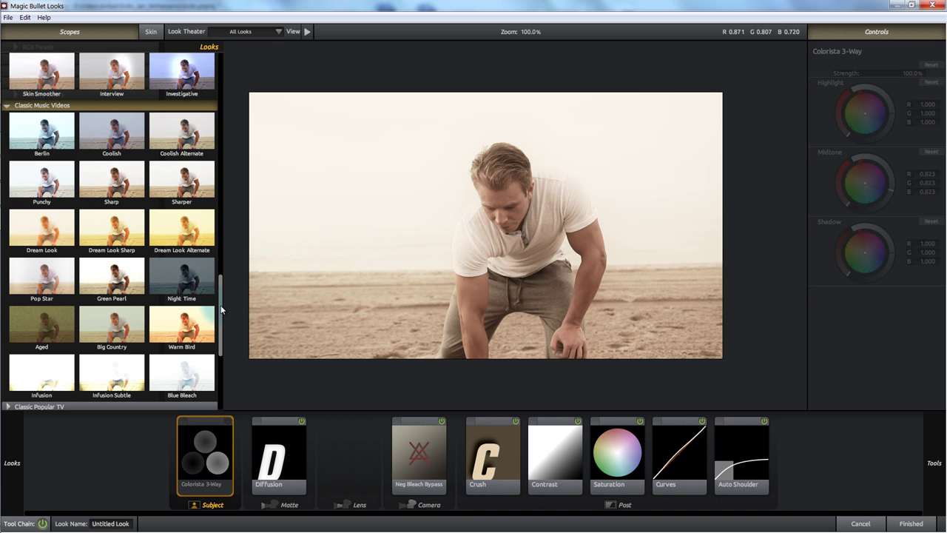
drag(221, 309, 221, 181)
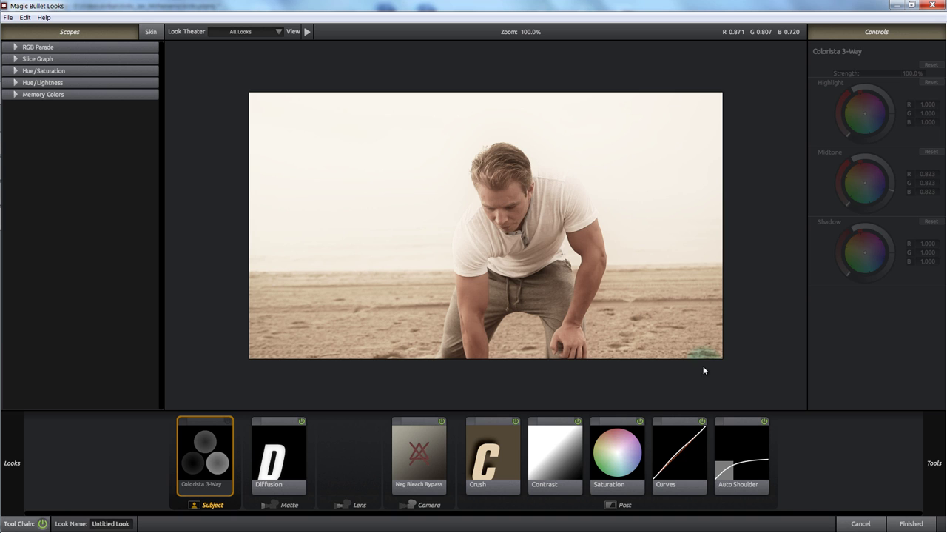
click(908, 522)
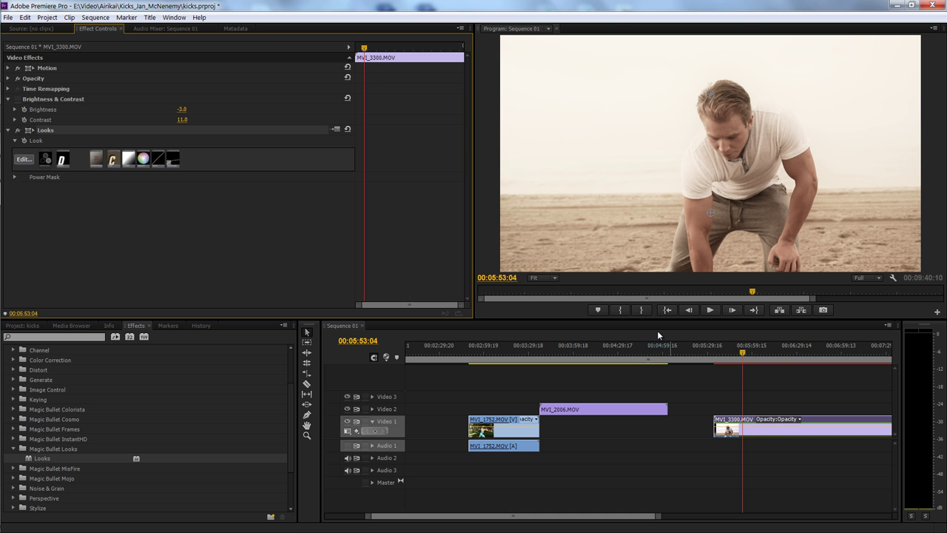
- Re-enable Brightness & Contrast on the dumbbell clip and set its Contrast to 1.0
click(18, 102)
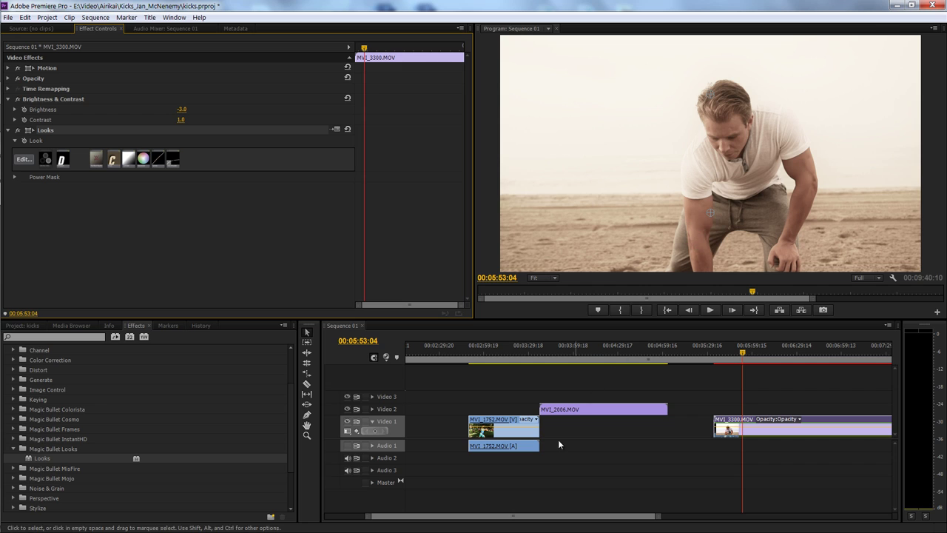
- Review the sequence's first clip of the two women by comparing it without and with Brightness & Contrast and playing it briefly
drag(504, 519, 448, 516)
click(417, 351)
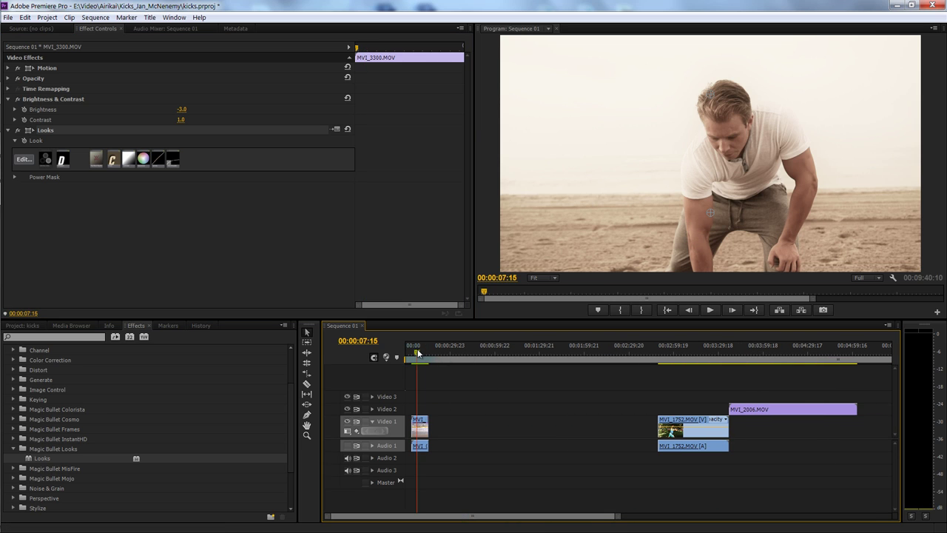
drag(416, 351, 421, 352)
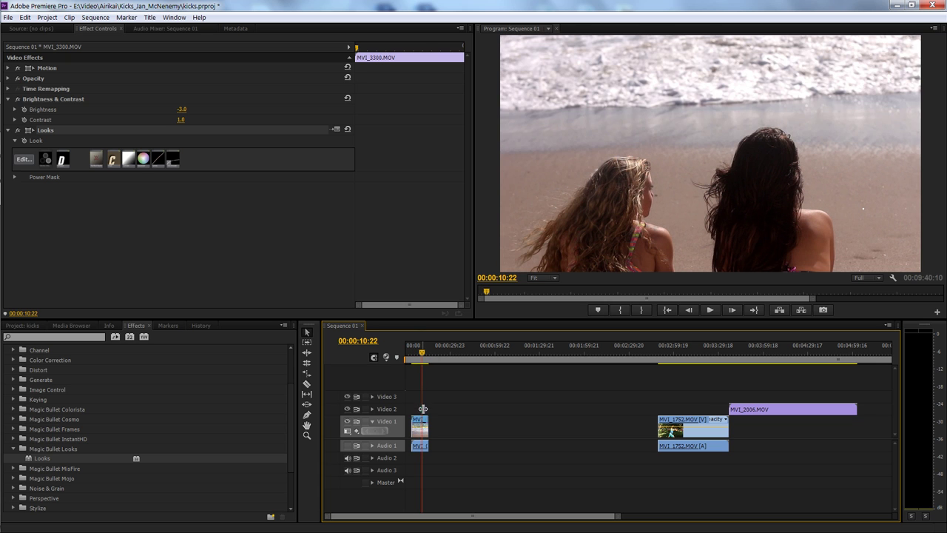
click(419, 426)
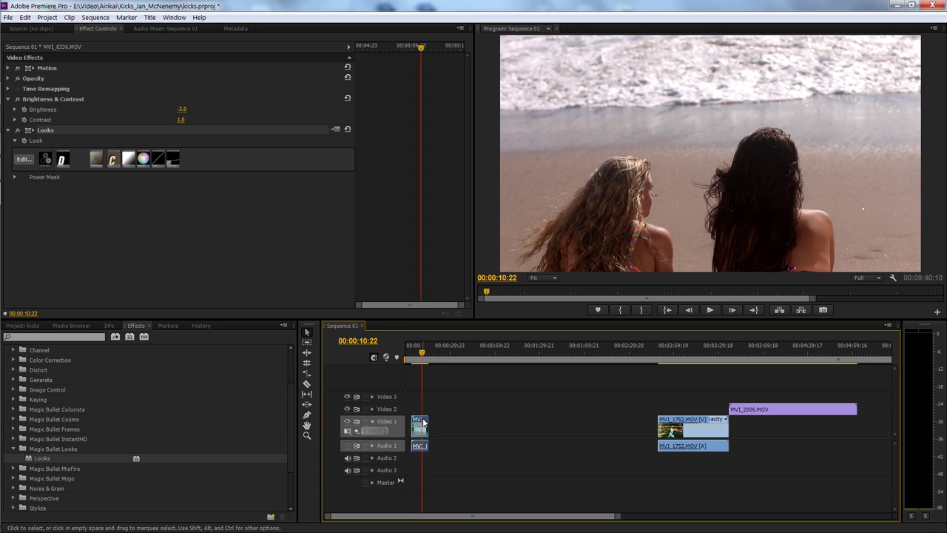
click(17, 100)
click(18, 100)
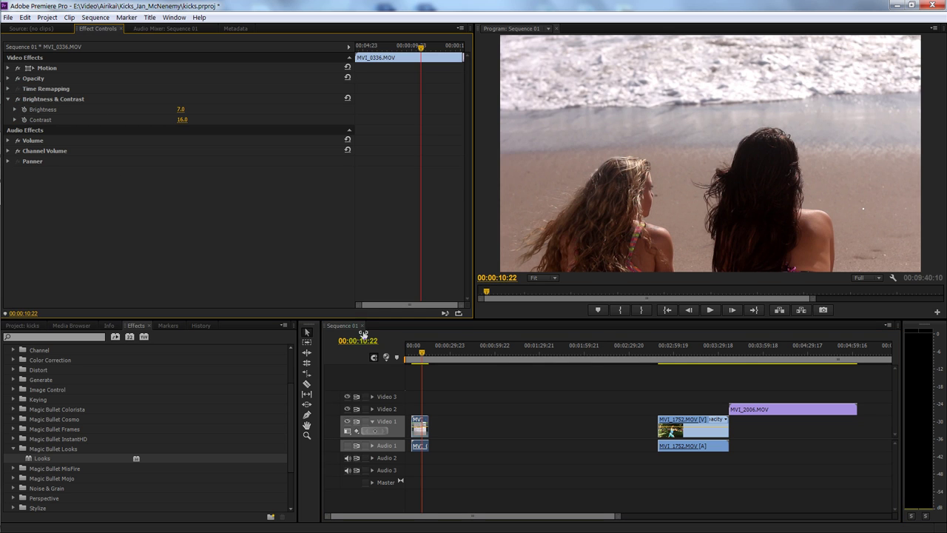
click(712, 310)
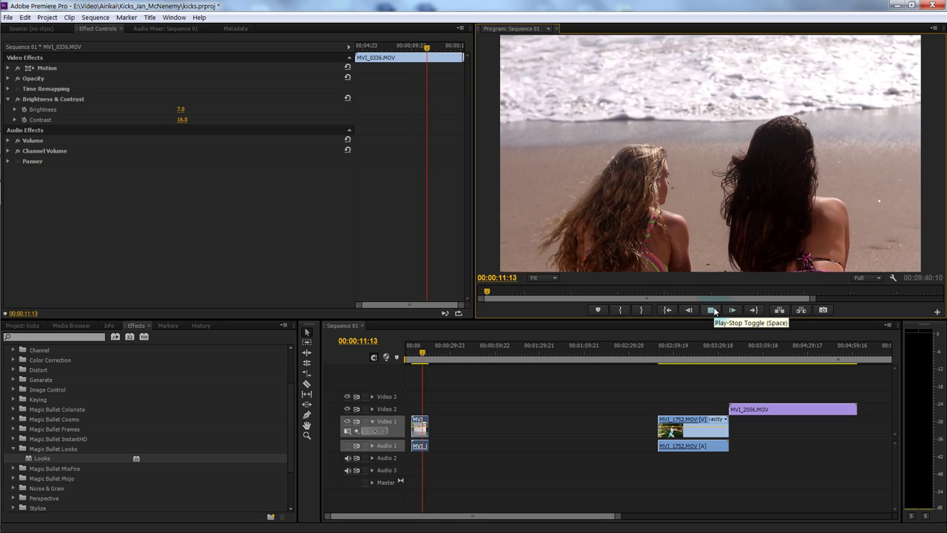
click(712, 310)
- Return to the dumbbell clip at 00:07:01:09, review its styled picture and select the clip
drag(561, 515, 657, 514)
click(495, 352)
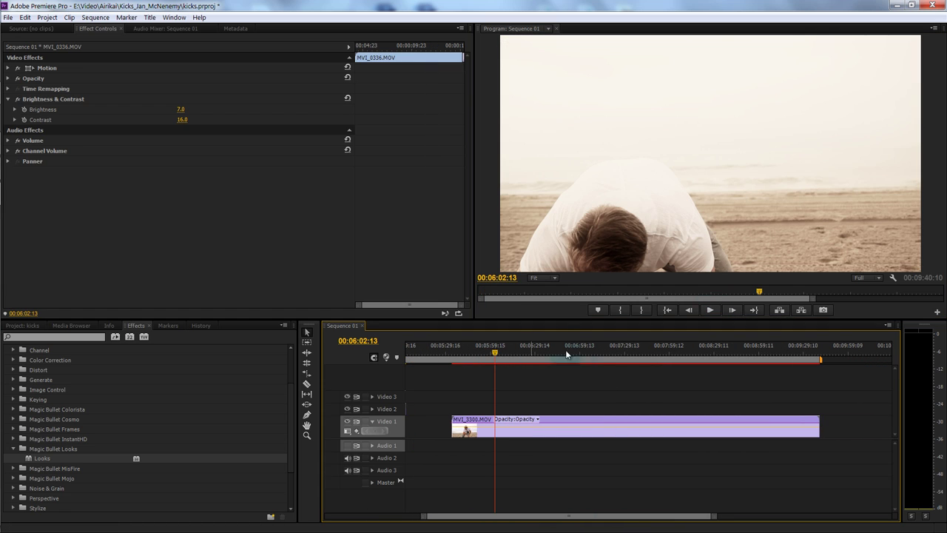
drag(567, 353, 583, 352)
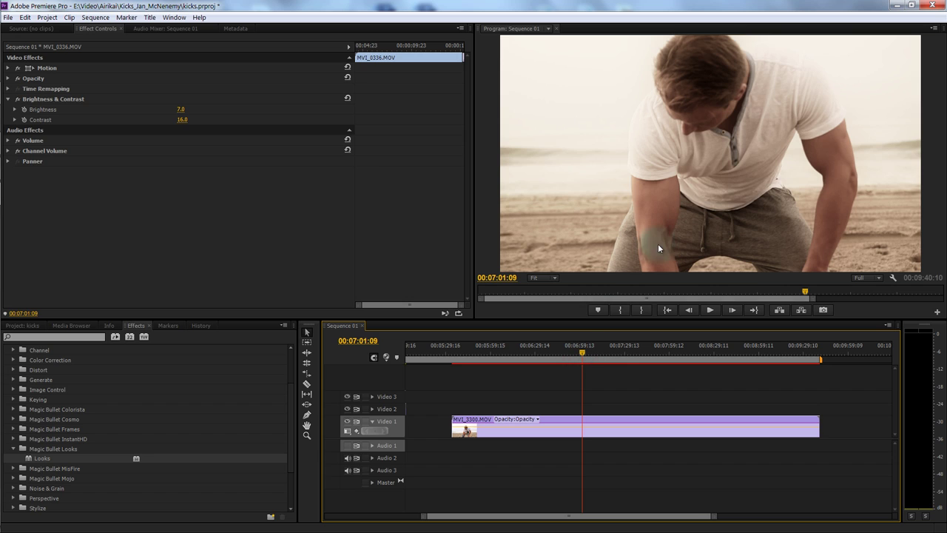
click(735, 157)
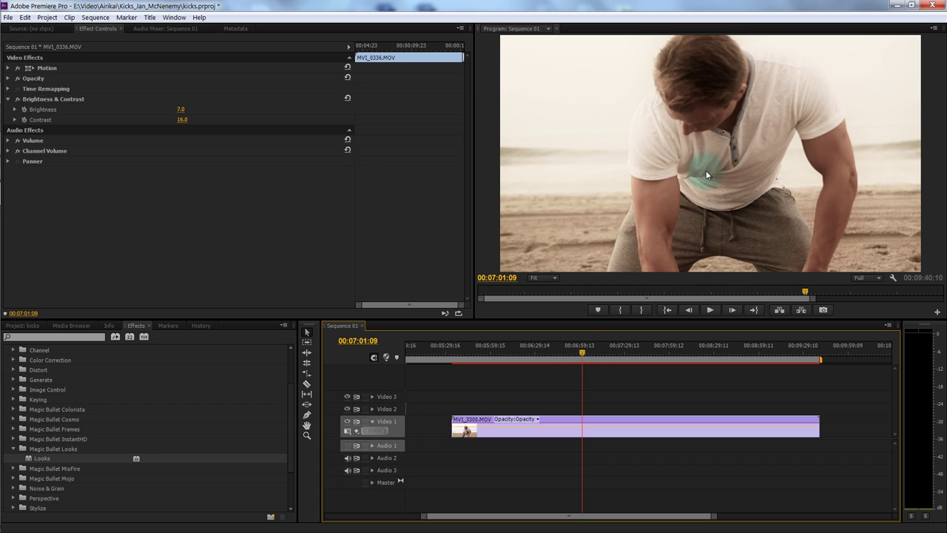
click(682, 196)
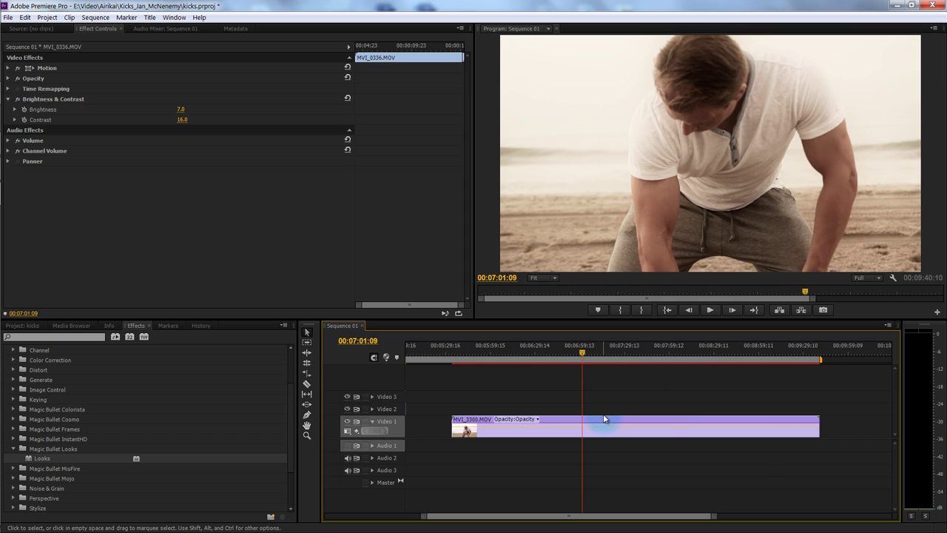
drag(603, 419, 602, 419)
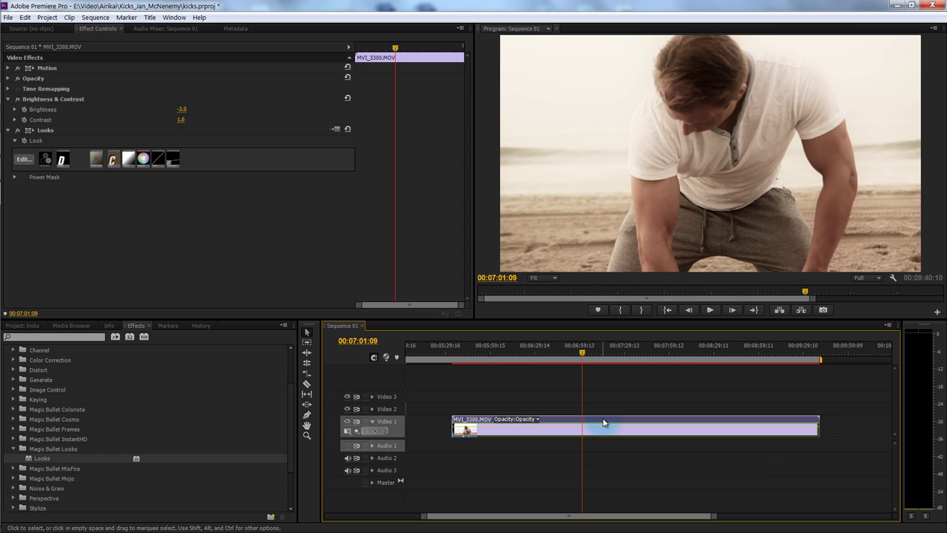
- Play the dumbbell clip with the Looks effect switched off, re-enable the effect and play it again to compare
click(43, 131)
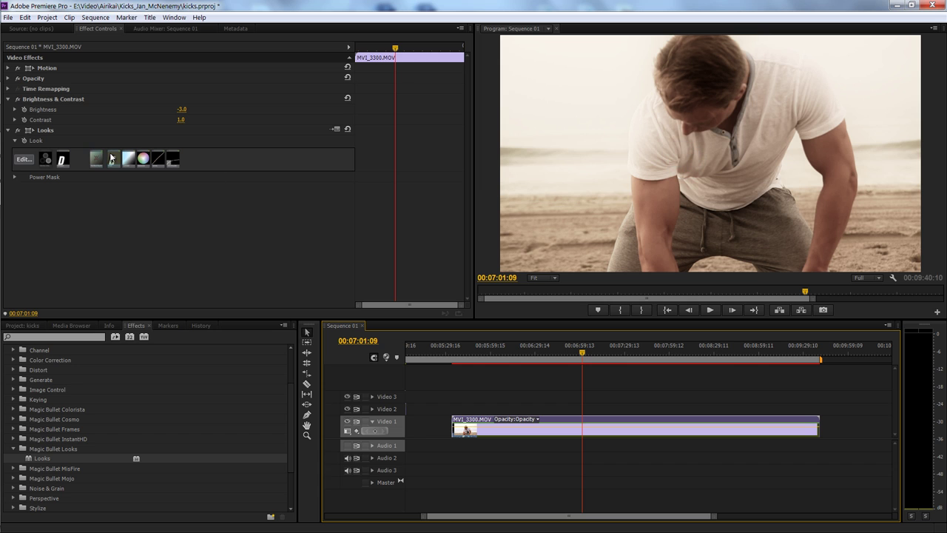
click(18, 130)
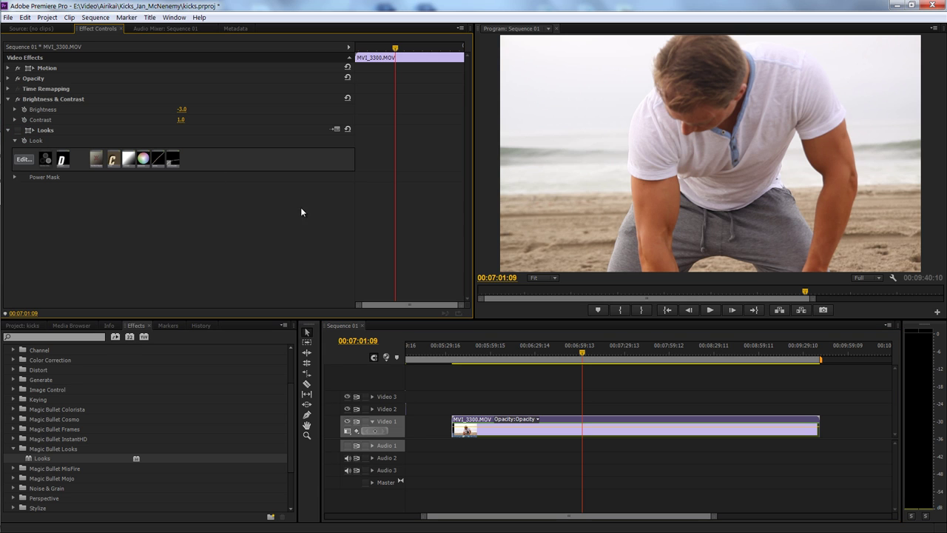
click(711, 310)
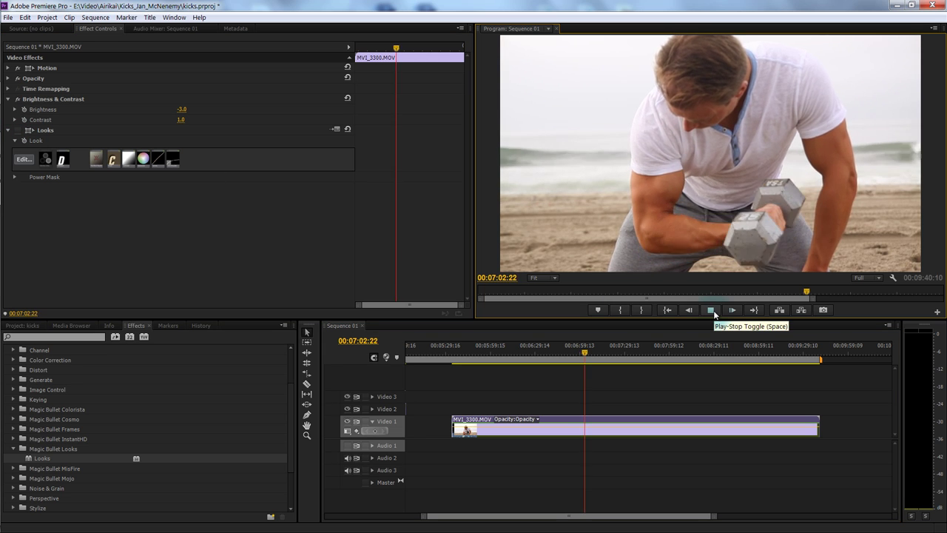
click(712, 310)
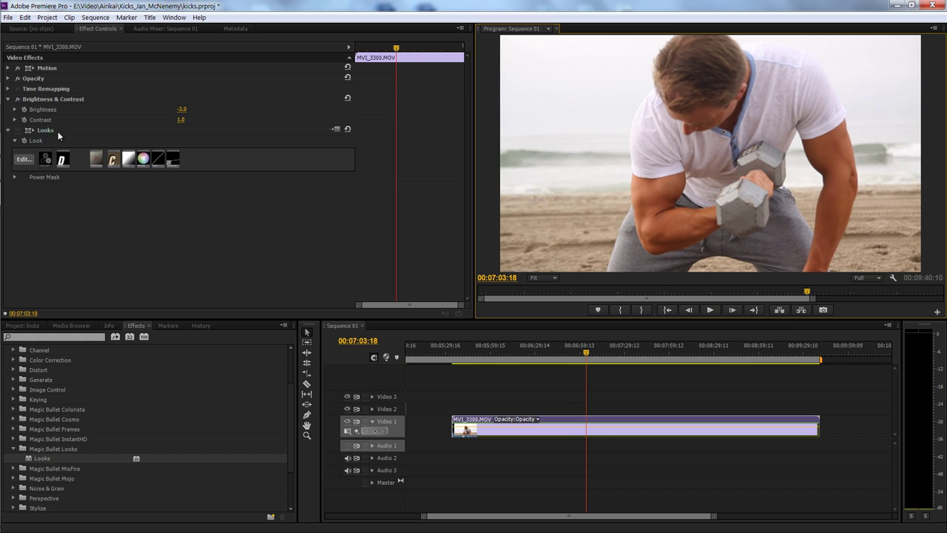
click(17, 131)
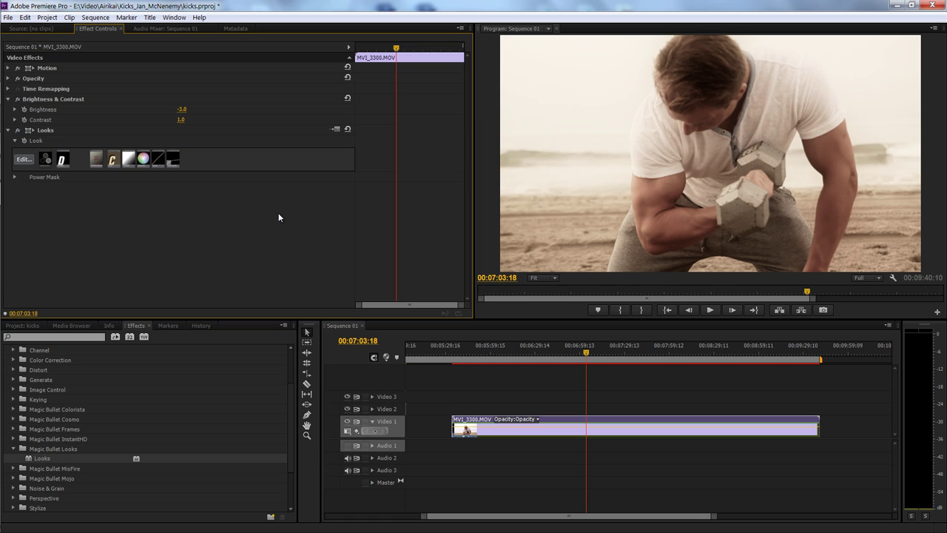
click(715, 313)
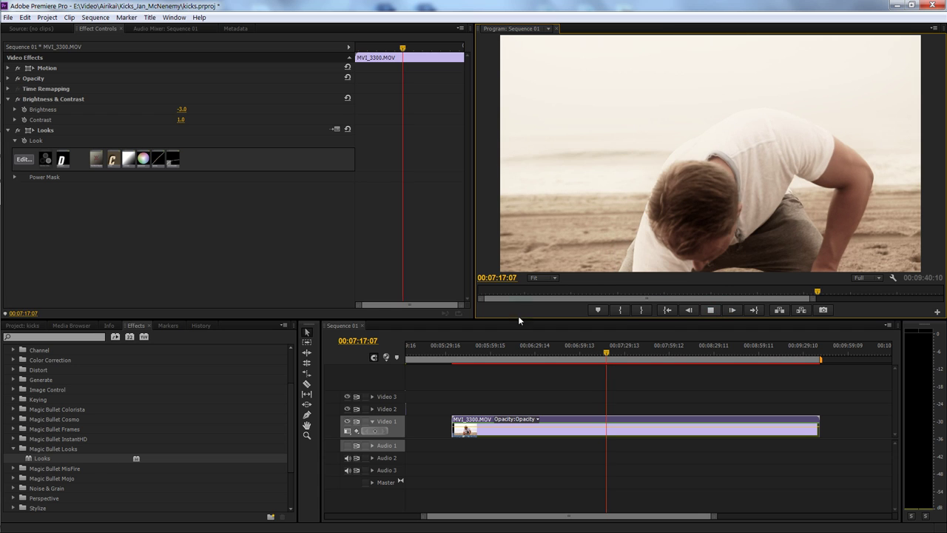
- Stop playback, search the effects for "noise" and add the Noise effect to the dumbbell clip
key(space)
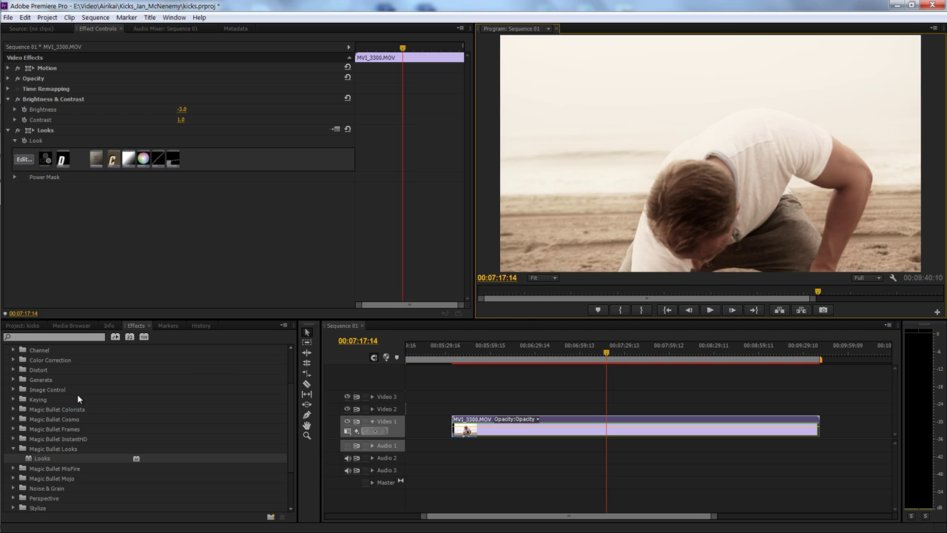
click(13, 370)
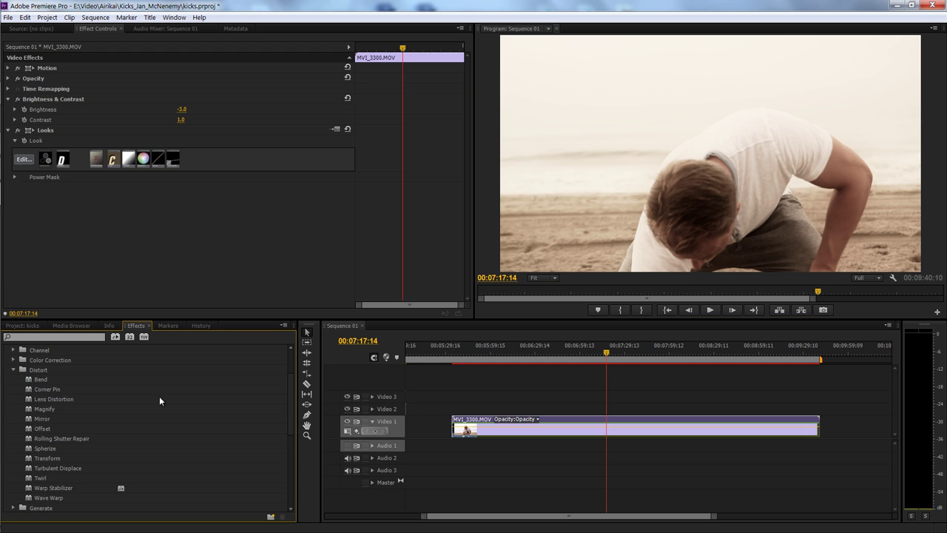
drag(290, 386, 292, 452)
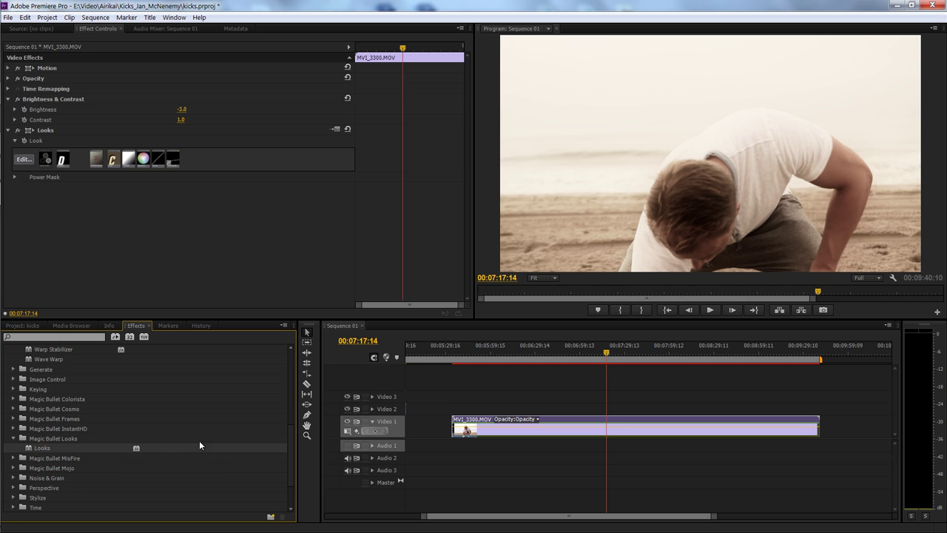
drag(292, 440, 290, 348)
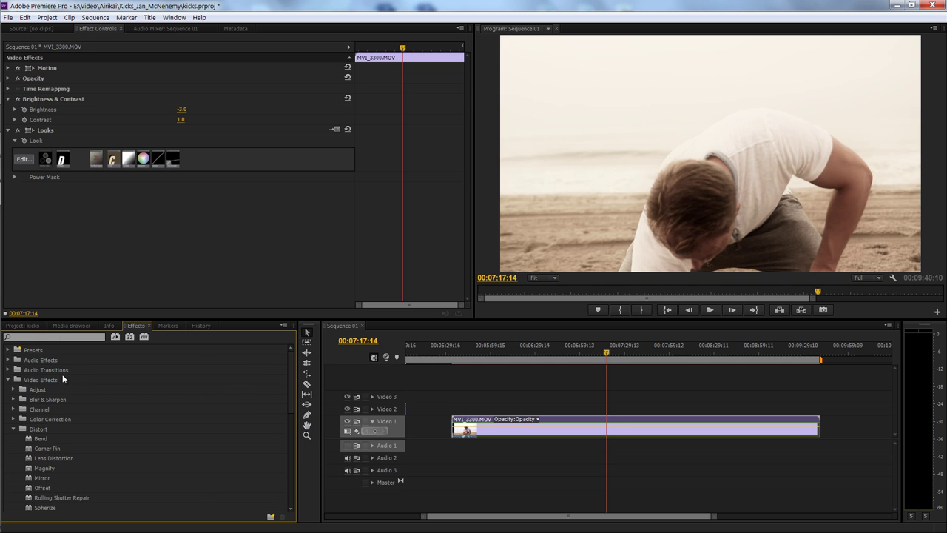
click(30, 336)
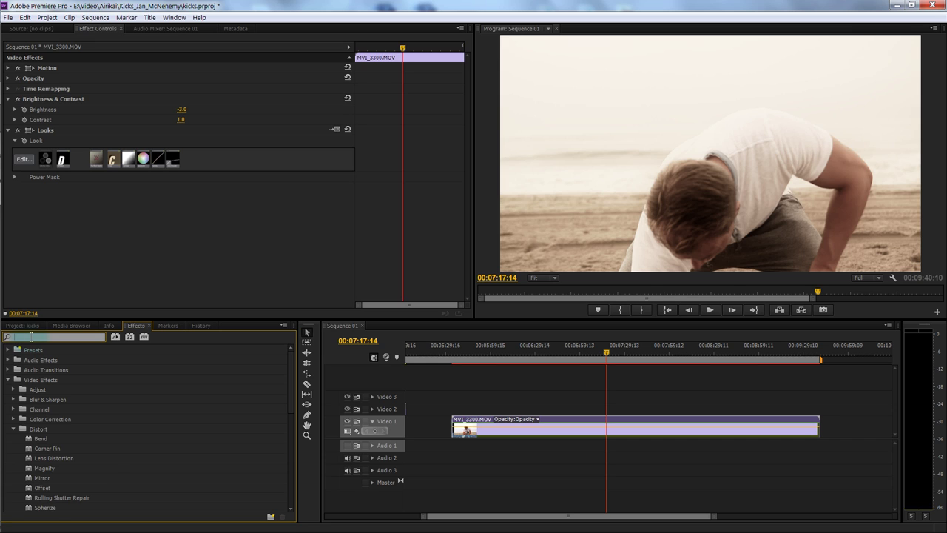
text(noise)
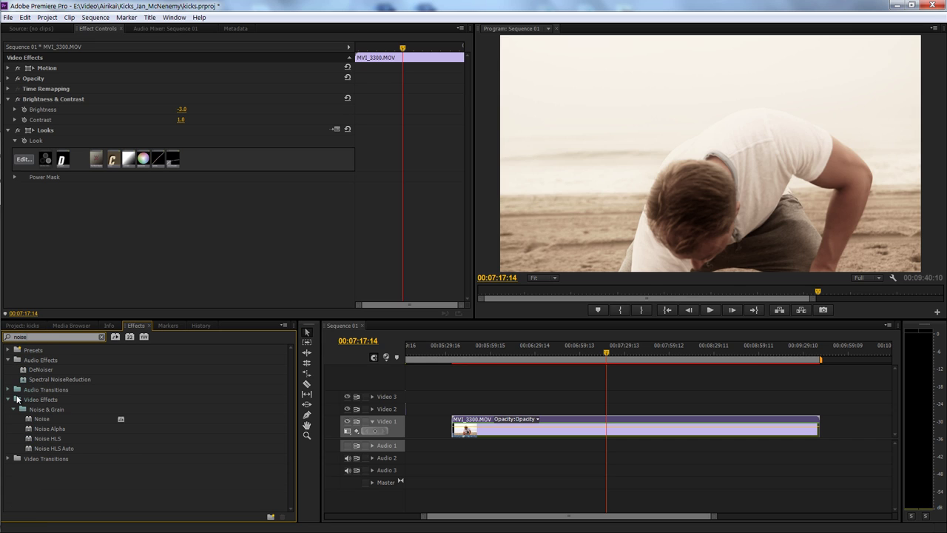
click(42, 419)
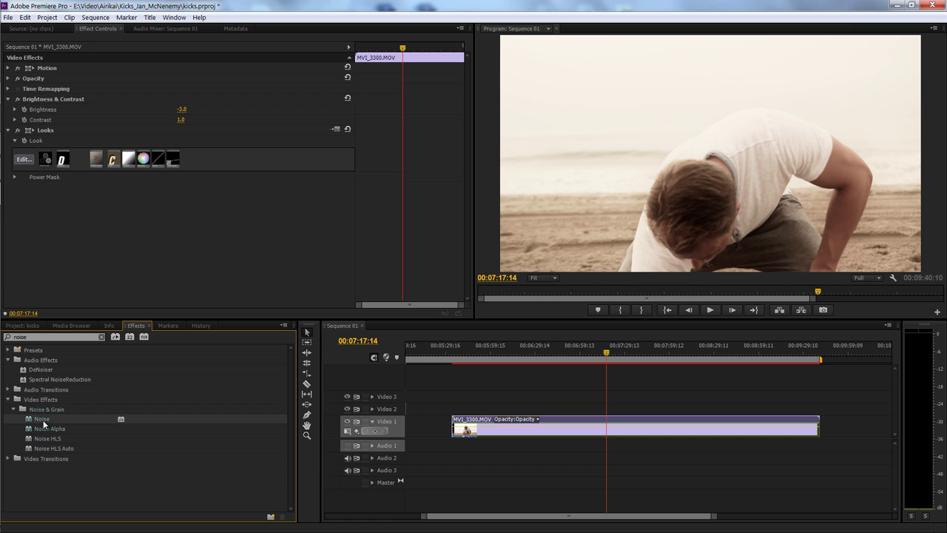
drag(37, 422, 580, 428)
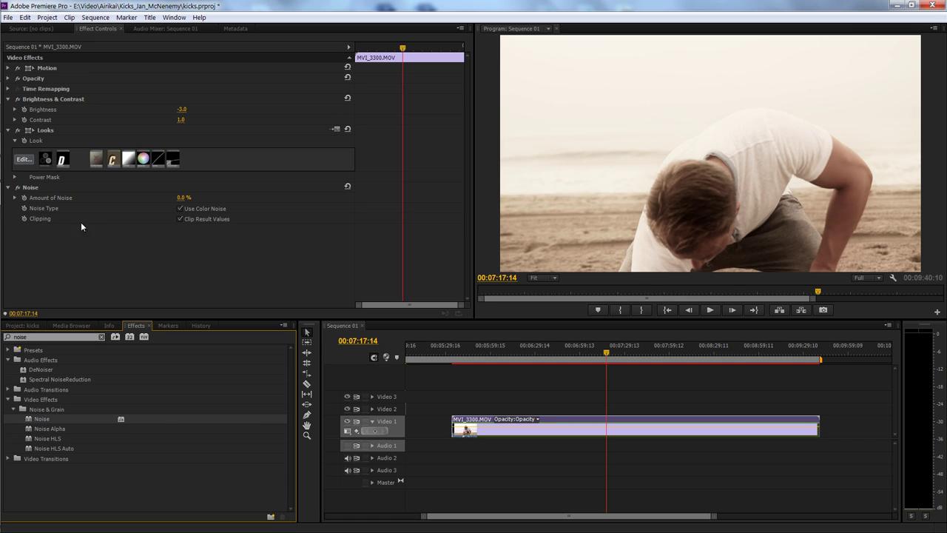
- Set the dumbbell clip's Amount of Noise to 9.0 % and play the clip to check the grain
drag(177, 197, 200, 194)
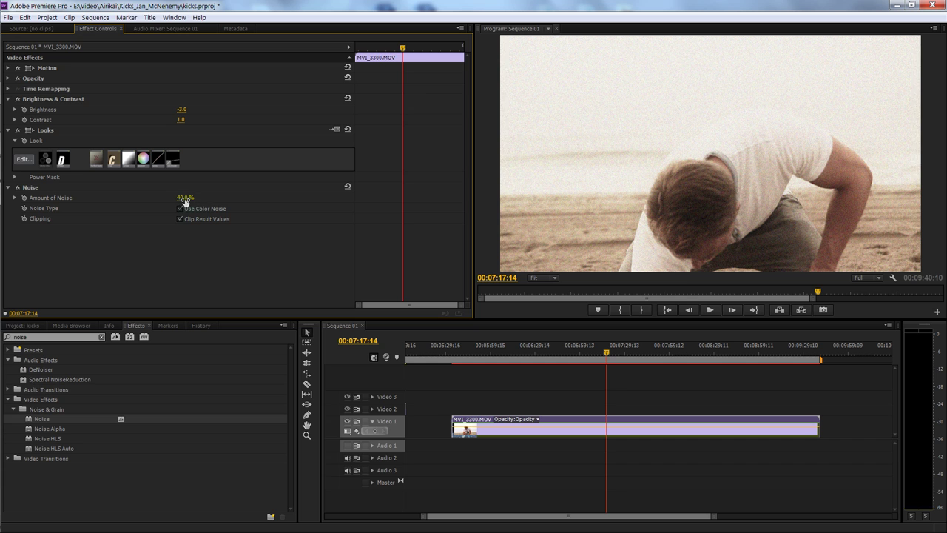
drag(185, 201, 174, 205)
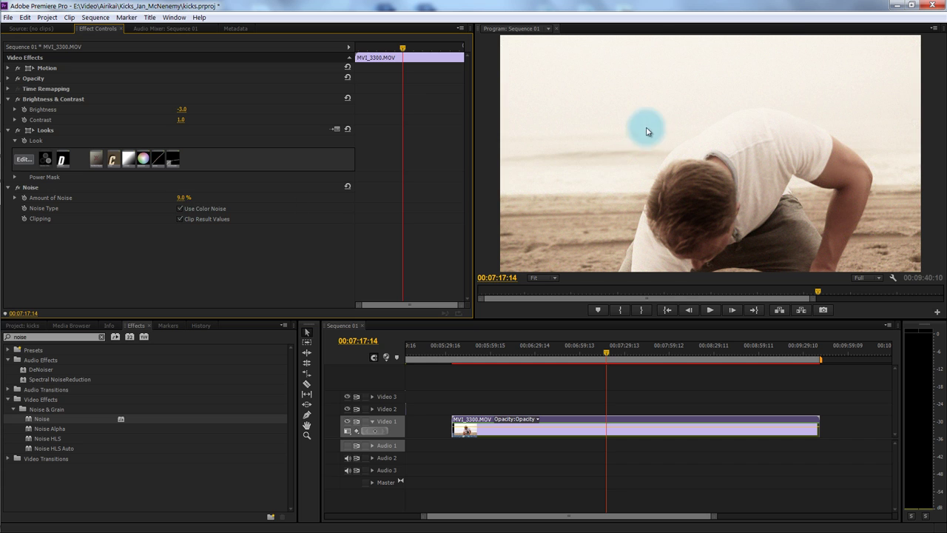
click(708, 310)
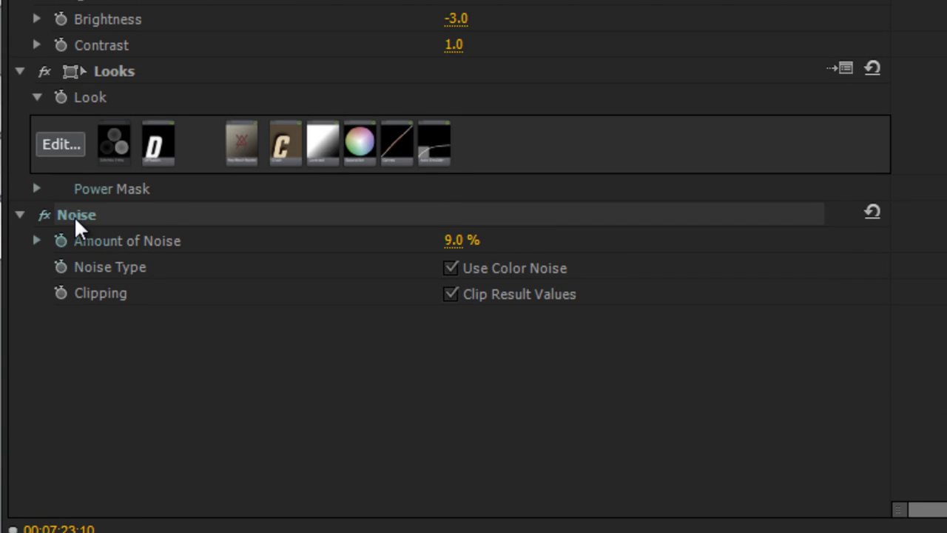
- Remove the Noise effect from the dumbbell clip and clear the effects search
key(Delete)
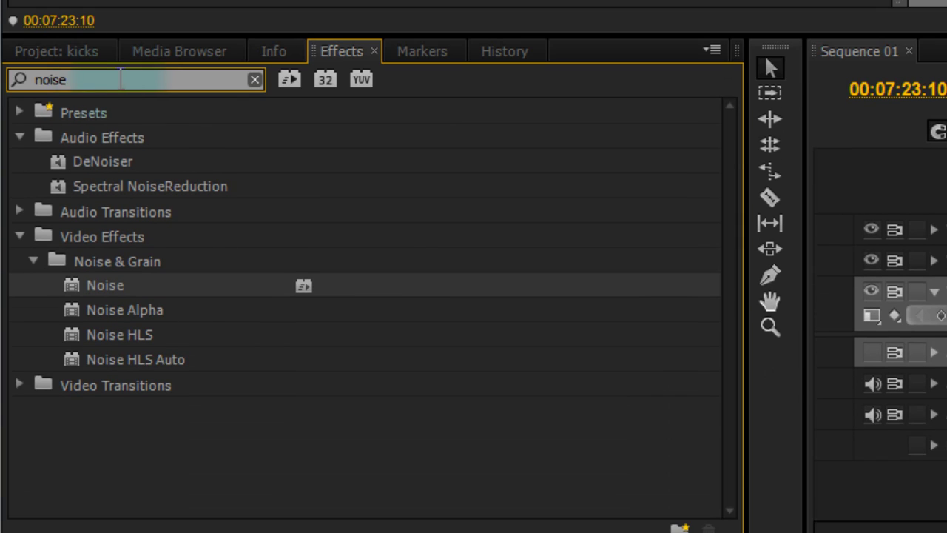
click(33, 74)
drag(34, 74, 259, 95)
key(BackSpace)
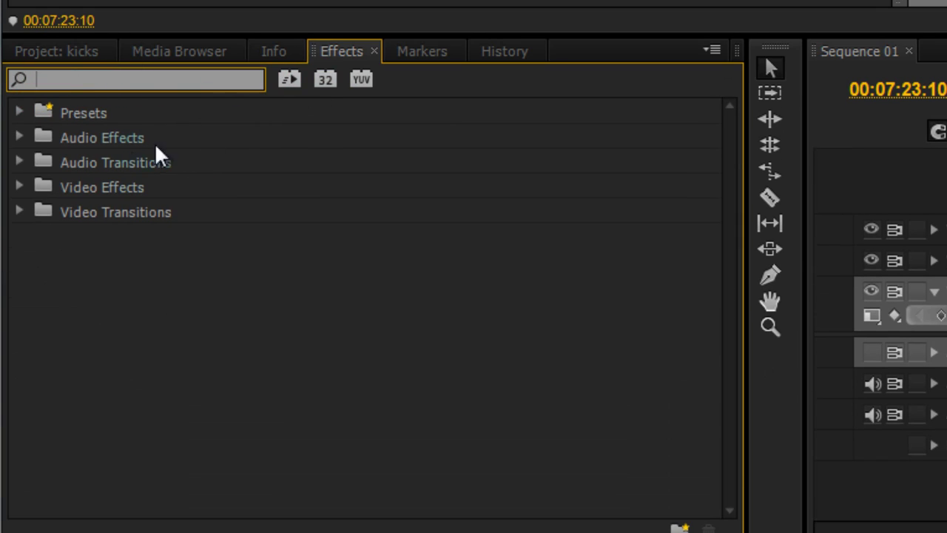
- Find the Magic Bullet MisFire video effects and add MisFire MicroScratches to the dumbbell clip
click(20, 188)
scroll(184, 302, down, 3)
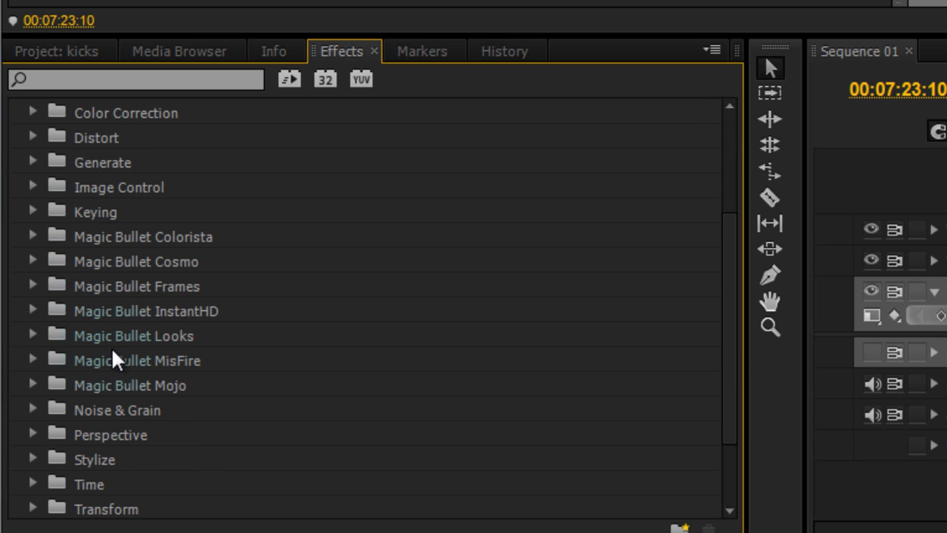
click(33, 361)
scroll(95, 369, down, 2)
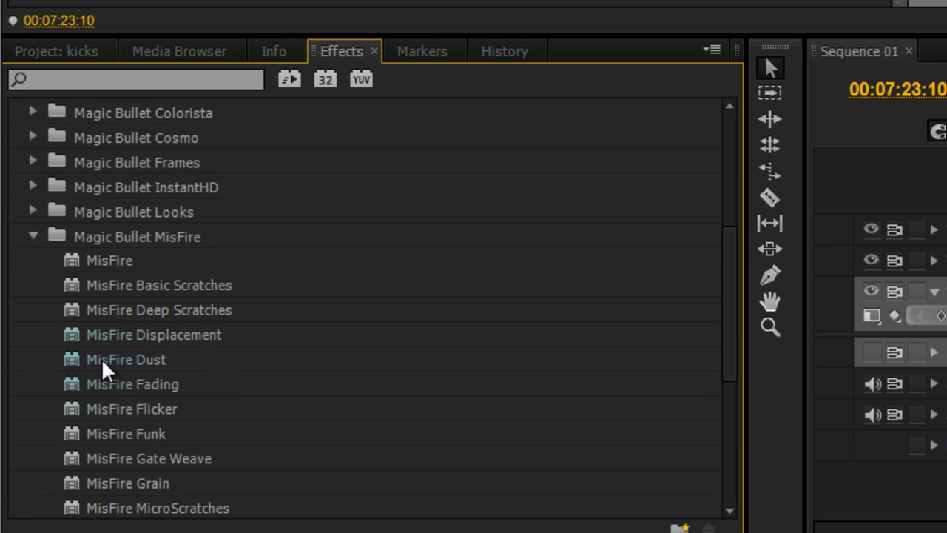
scroll(81, 266, down, 2)
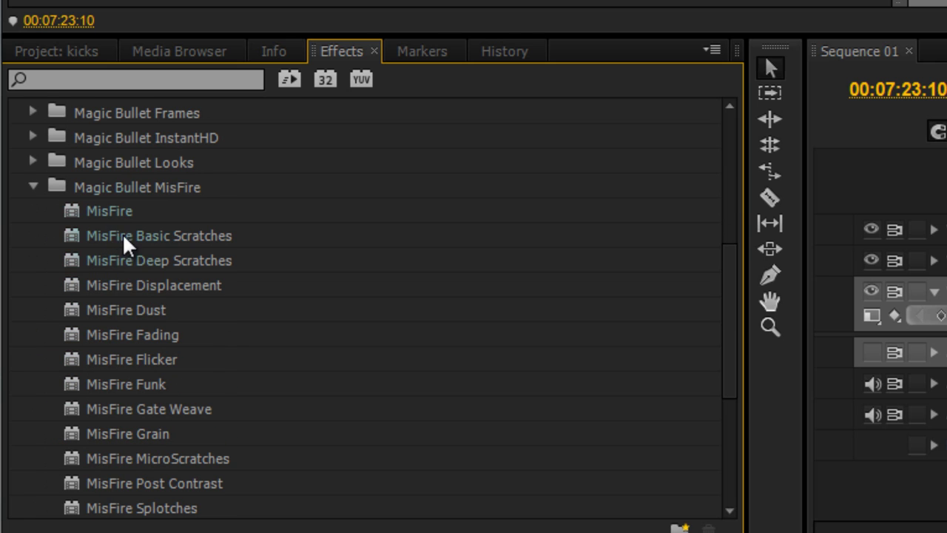
scroll(140, 495, down, 1)
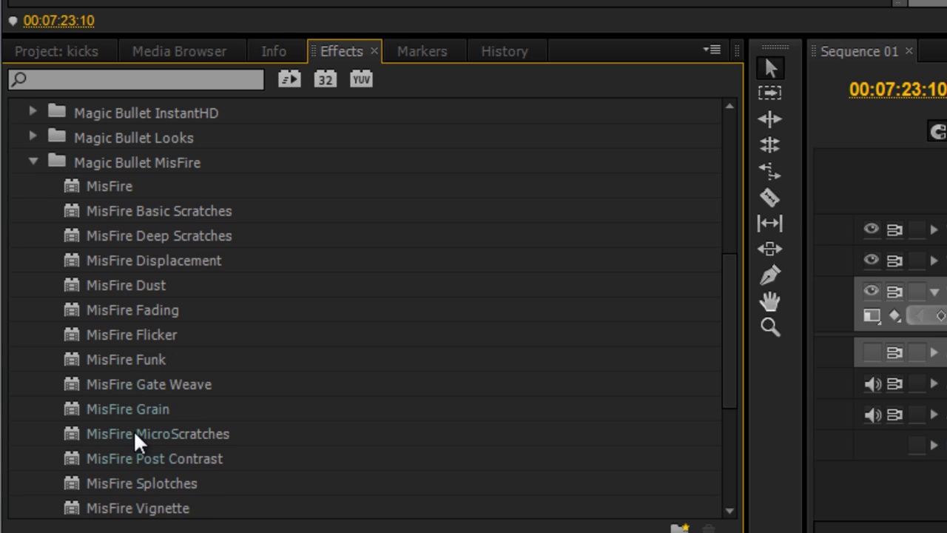
click(161, 443)
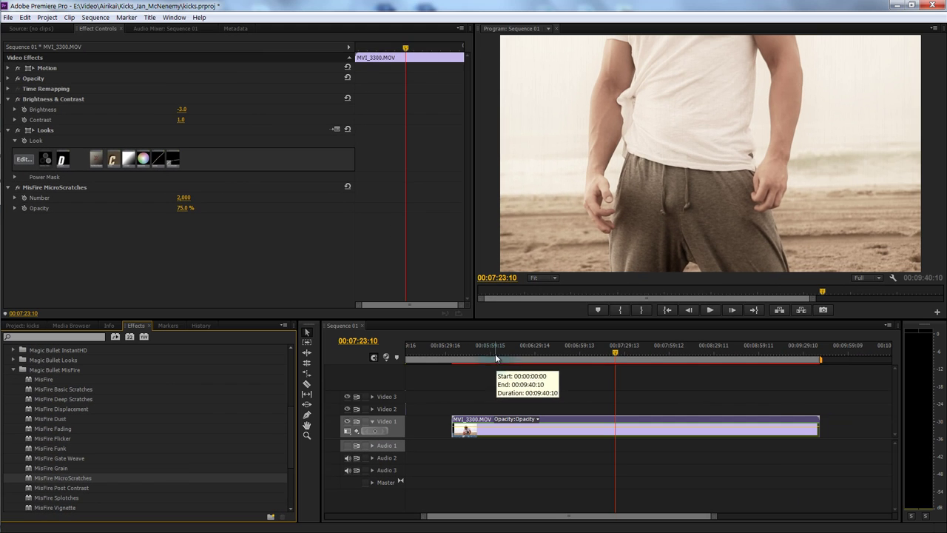
- Play the dumbbell clip to review the MisFire MicroScratches, including a stretch near 00:08:18:18, and remove the effect
click(529, 111)
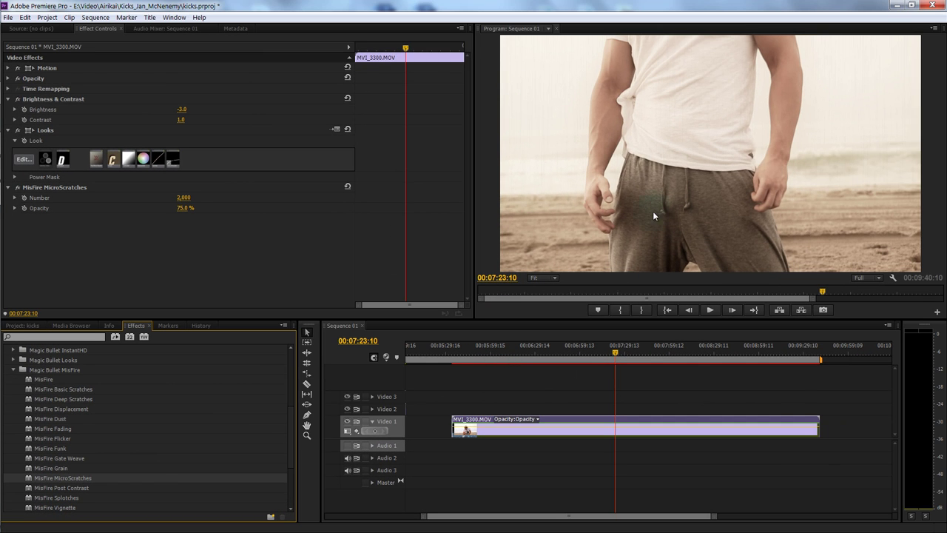
click(710, 310)
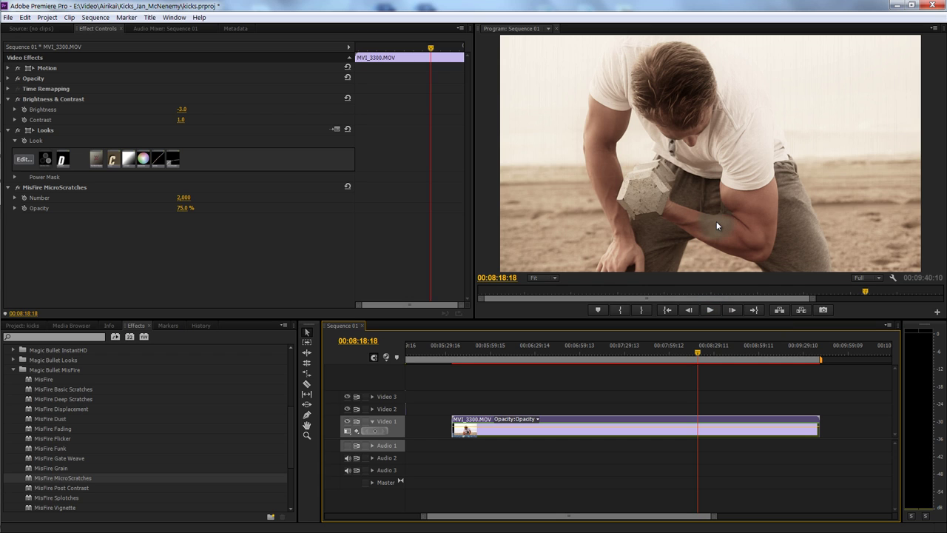
click(710, 310)
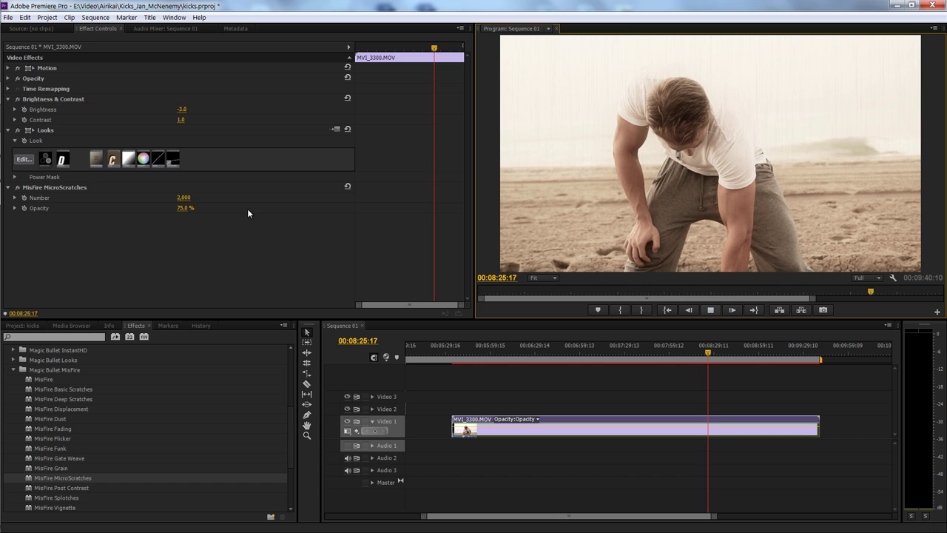
click(62, 187)
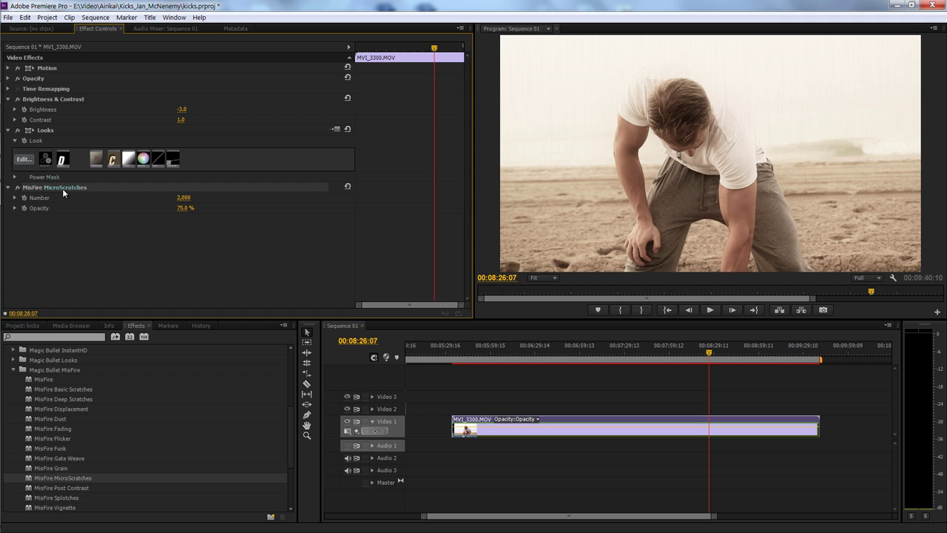
key(Delete)
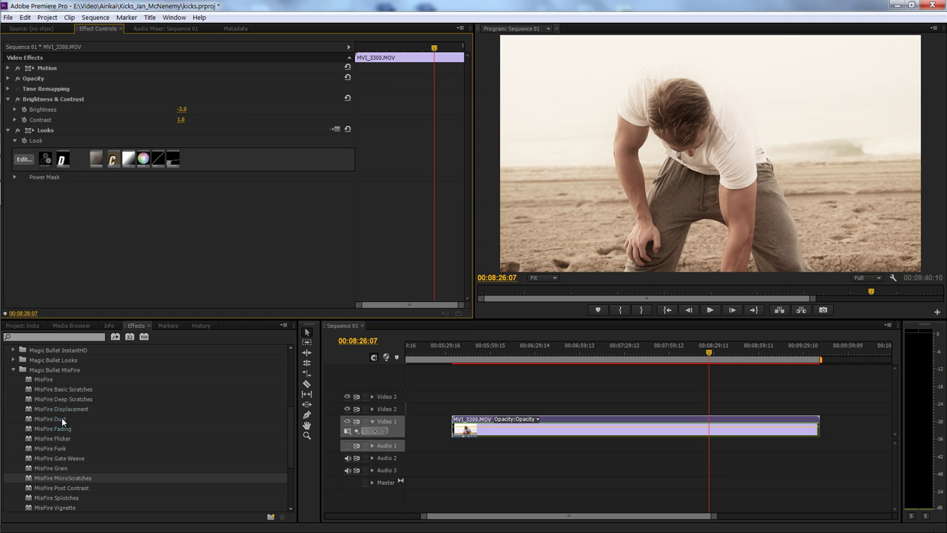
- Add MisFire Dust to the dumbbell clip and play it from 00:08:26:07
click(61, 417)
drag(61, 417, 576, 427)
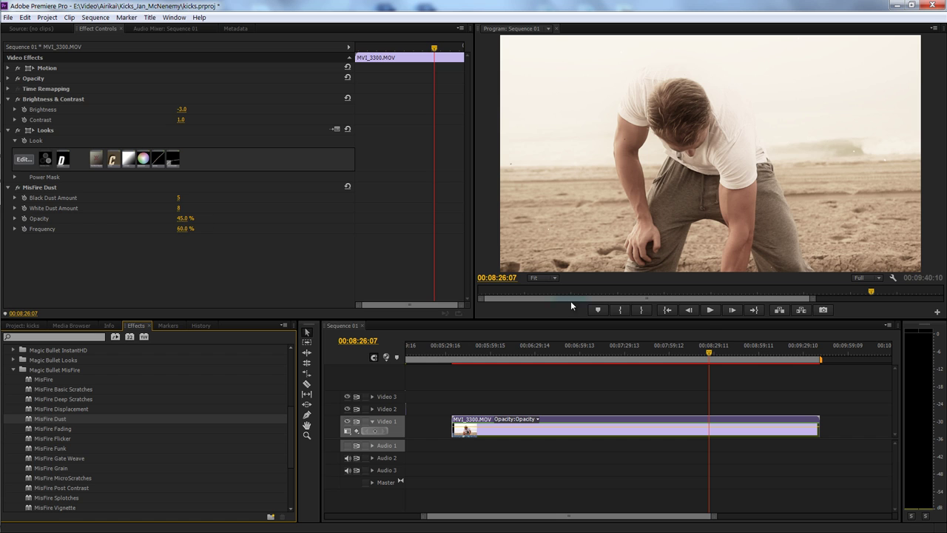
click(709, 310)
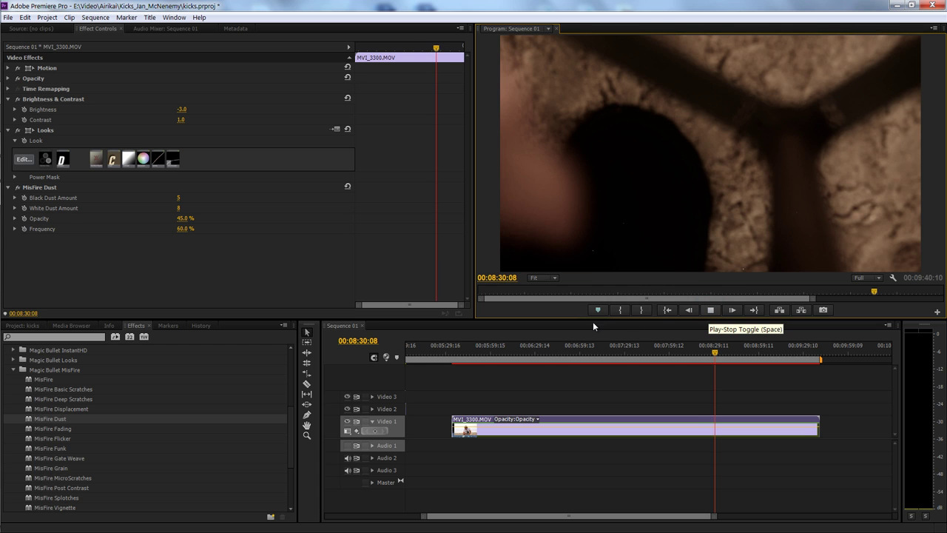
- Review the MisFire Dust by playing the dumbbell clip from 00:06:04:04, and remove the effect
click(497, 356)
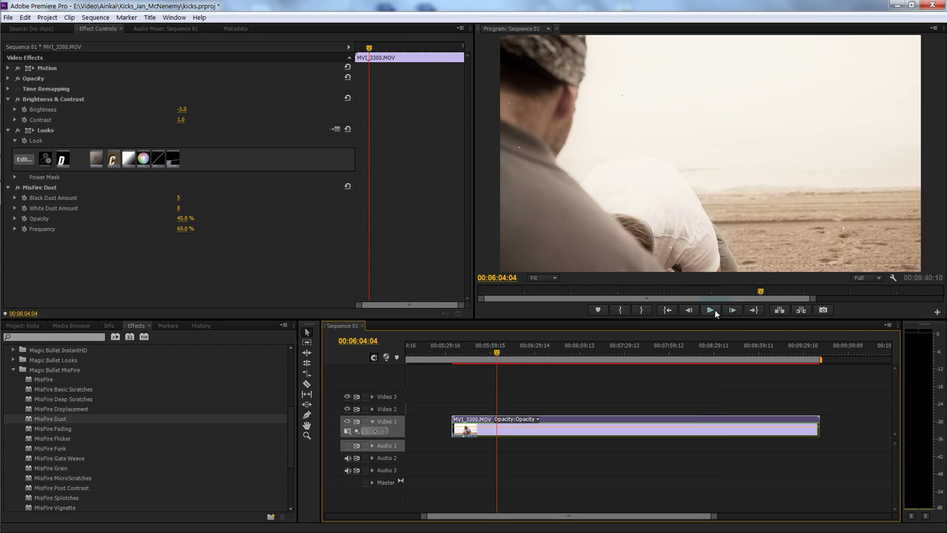
click(716, 313)
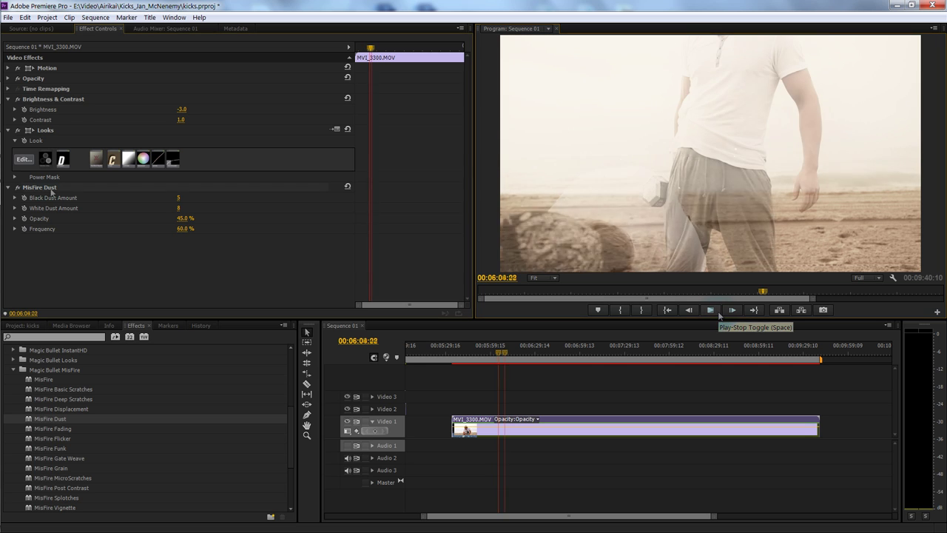
click(710, 311)
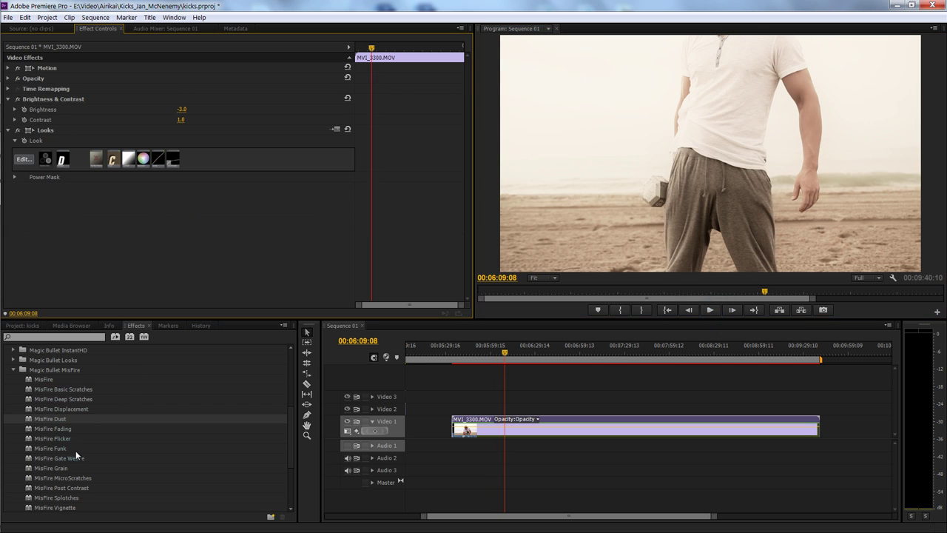
- Go to 00:03:08:06 in the resistance-band clip MVI_1752.MOV and apply the Fast Color Corrector from the Color Correction effects
drag(525, 518, 477, 523)
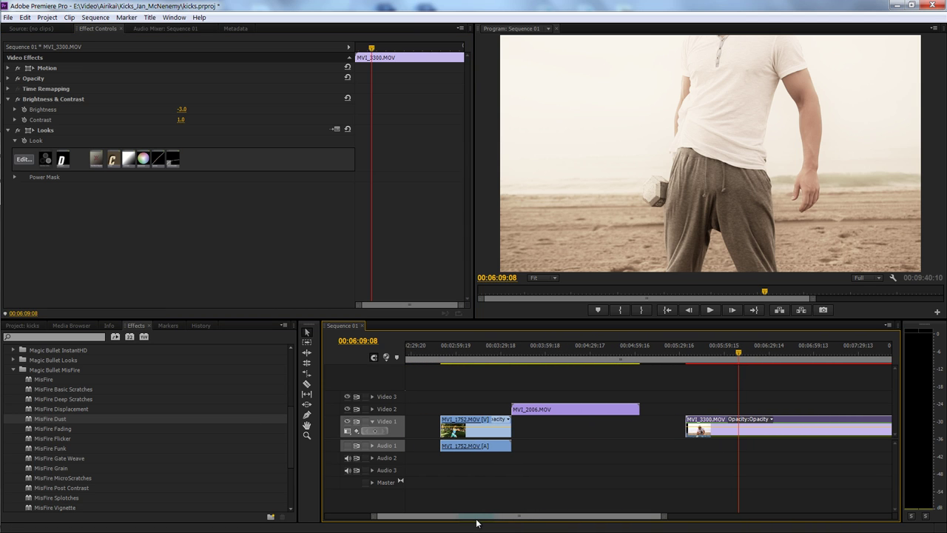
click(469, 355)
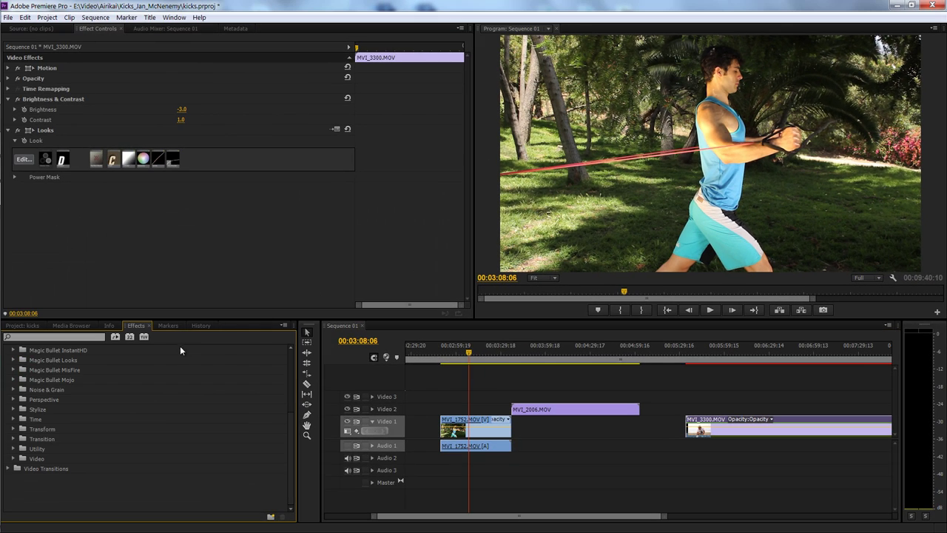
scroll(149, 384, up, 3)
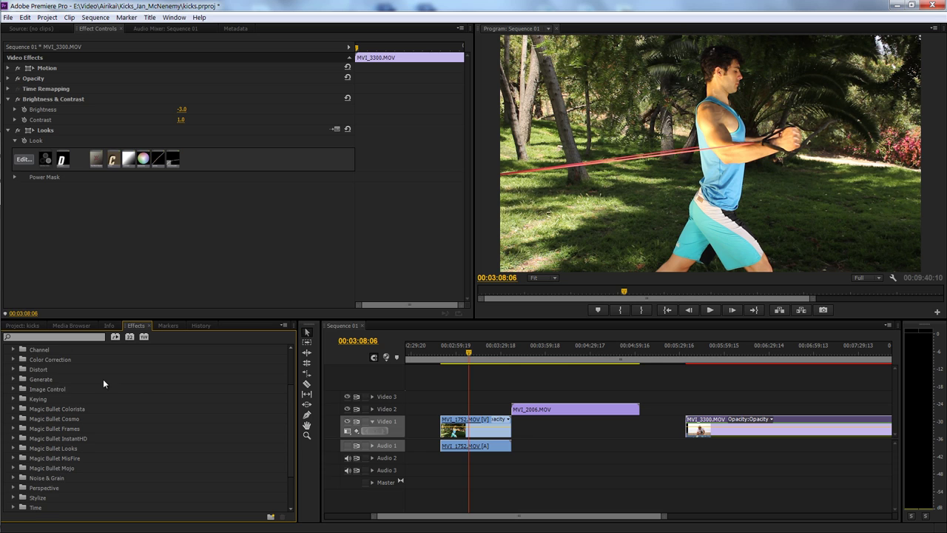
scroll(110, 379, up, 2)
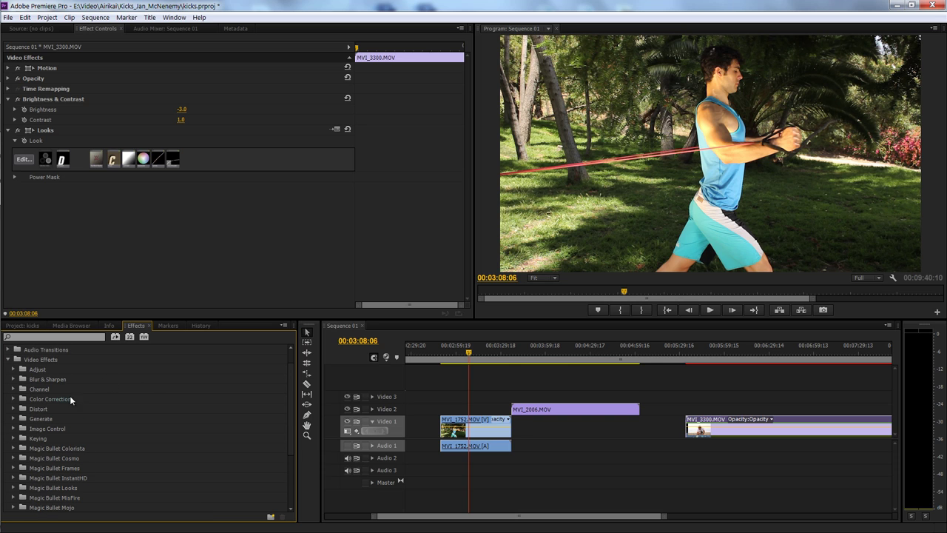
click(14, 399)
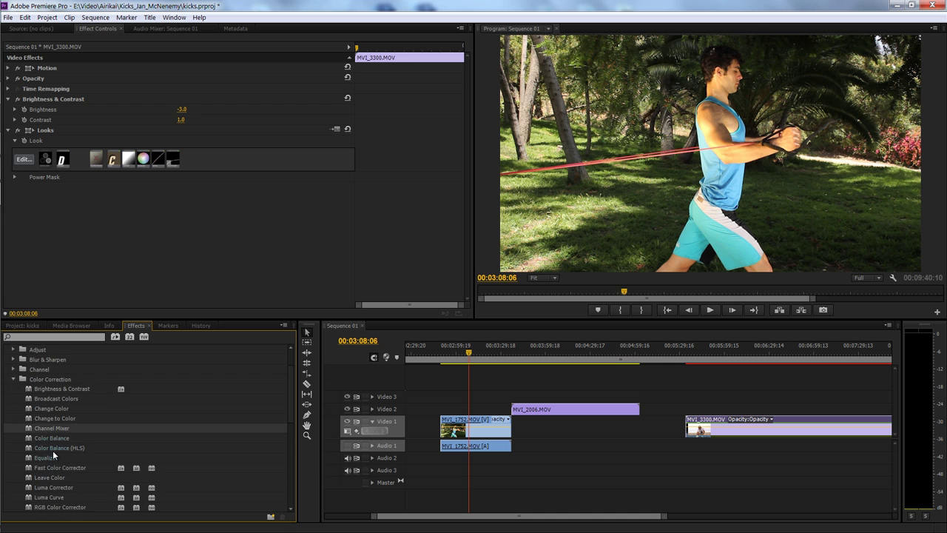
scroll(53, 449, down, 1)
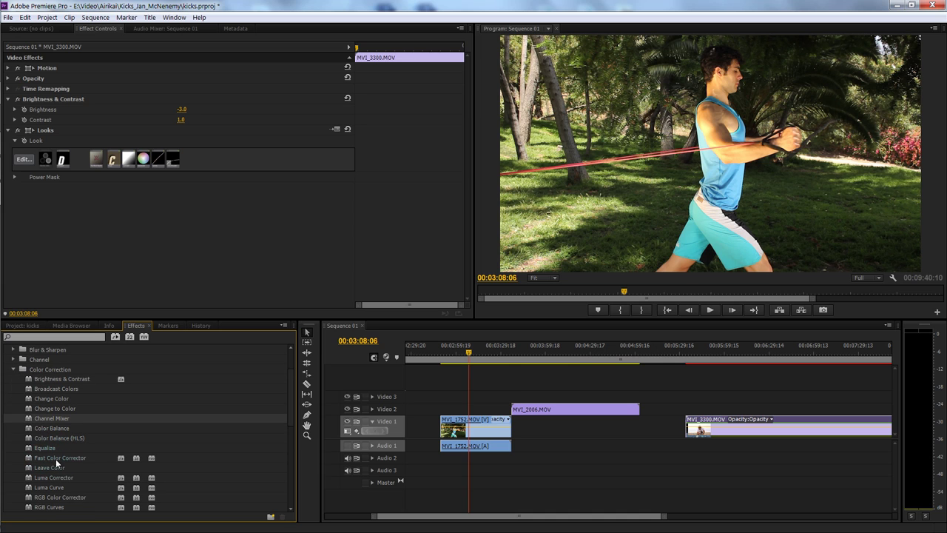
drag(40, 463, 485, 435)
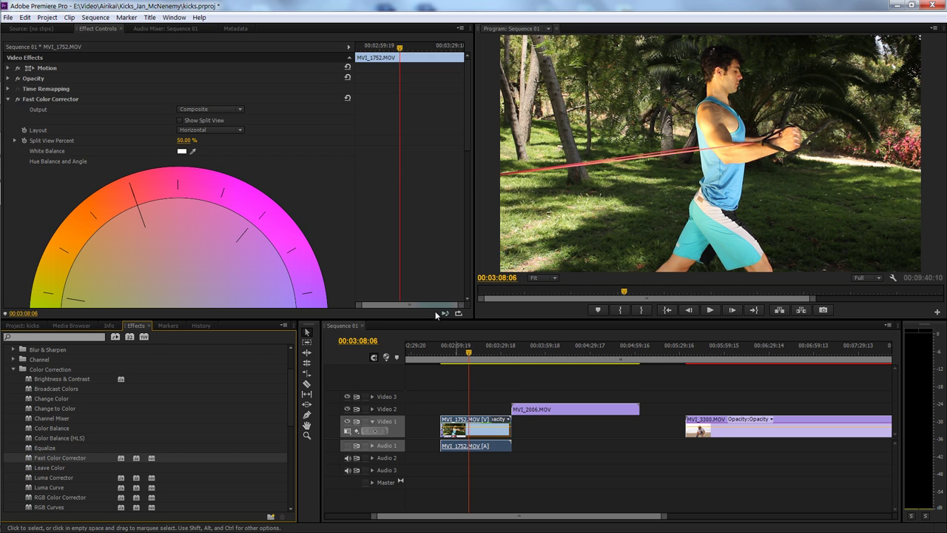
- Push the Fast Color Corrector's balance on MVI_1752.MOV strongly toward blue, and pull it back toward a milder magenta tint
drag(468, 107, 420, 211)
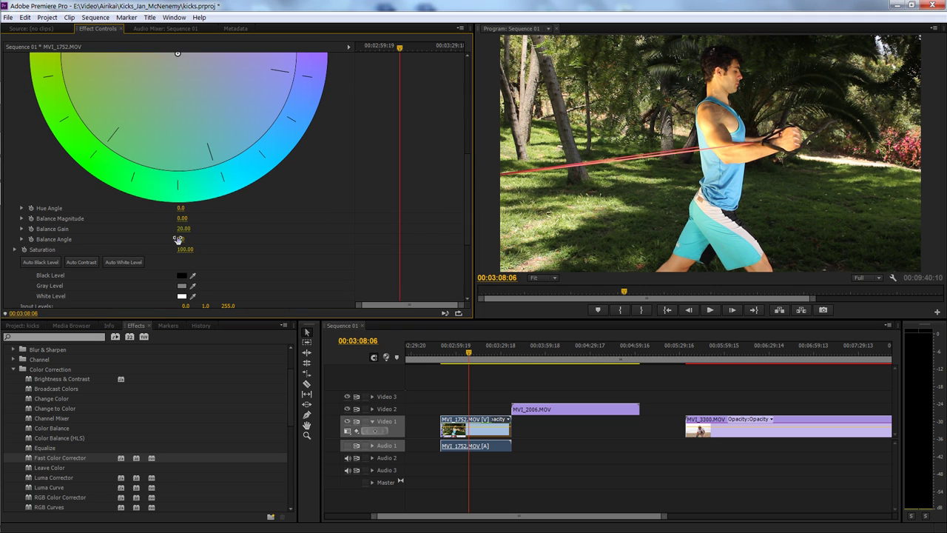
drag(182, 229, 330, 215)
scroll(467, 231, up, 3)
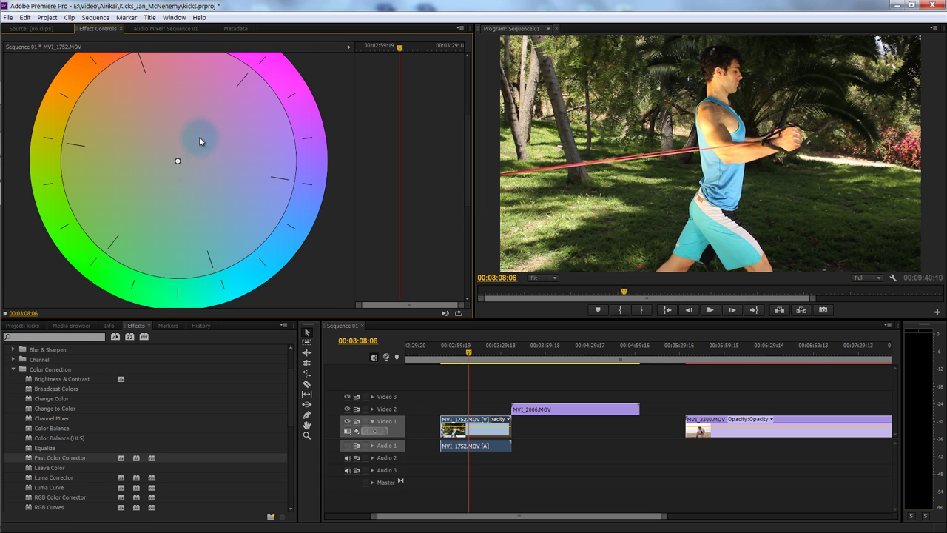
drag(208, 131, 287, 200)
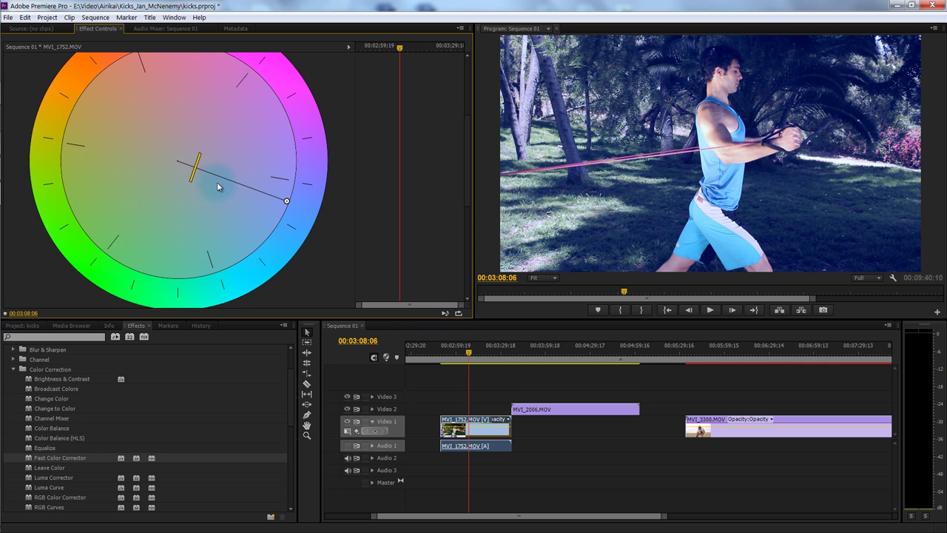
mouse_move(195, 170)
mouse_down()
mouse_move(236, 182)
mouse_move(193, 168)
mouse_up()
drag(287, 200, 227, 130)
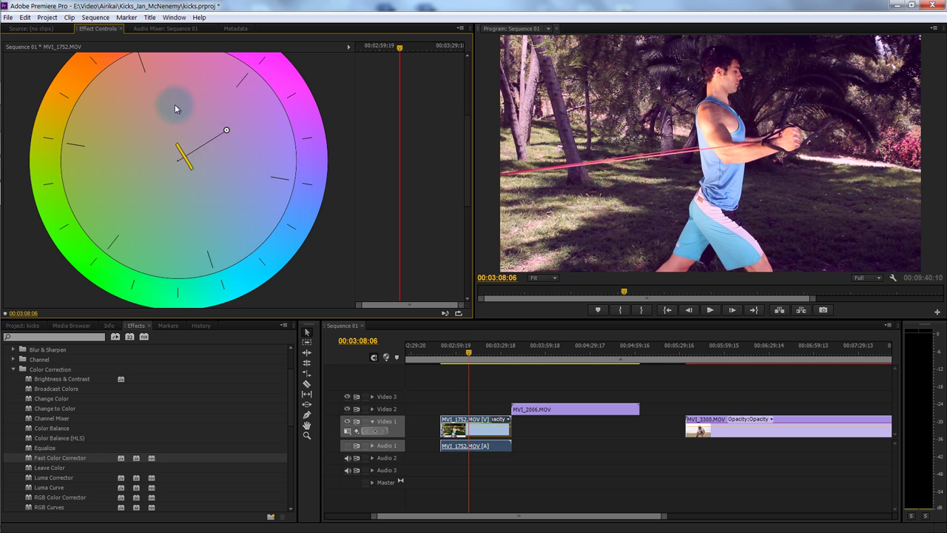
- Swing the color balance through cyan-blue to violet, ending at magnitude 85.67, gain 9.55 and angle -7.6°
drag(175, 108, 256, 231)
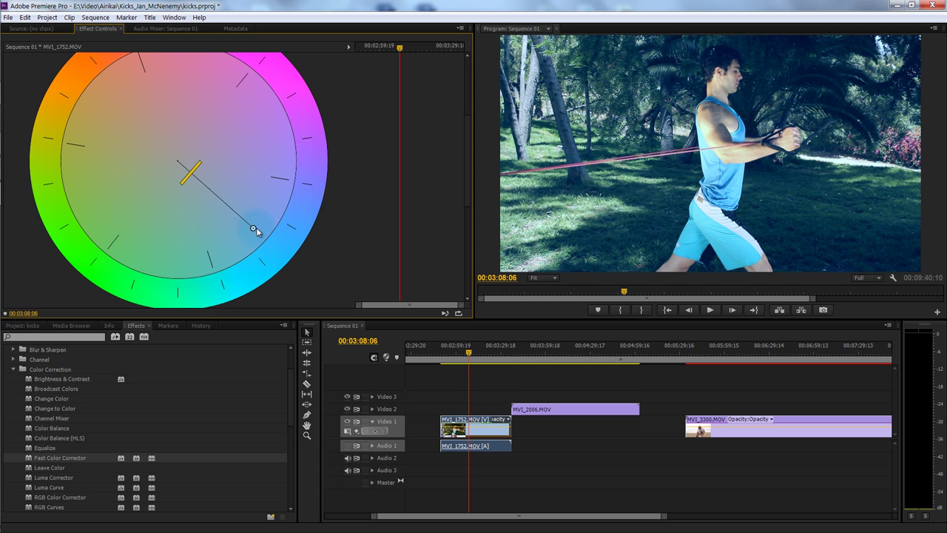
mouse_move(193, 172)
mouse_down()
mouse_move(223, 203)
mouse_move(195, 160)
mouse_up()
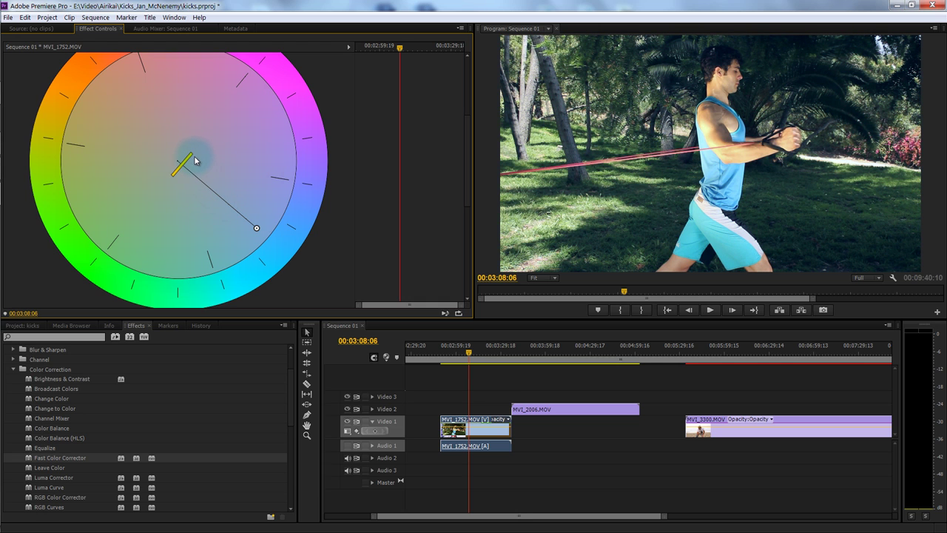
drag(257, 231, 291, 151)
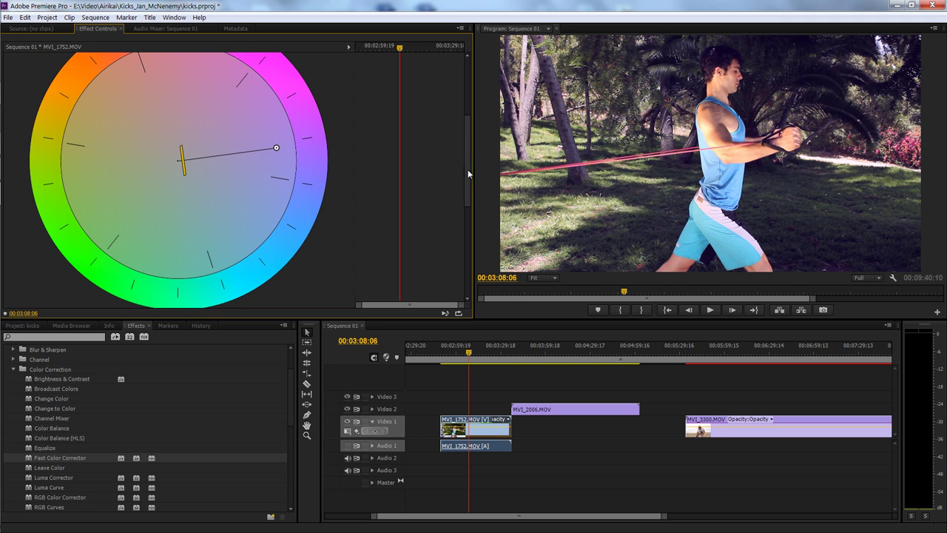
- Try the dark red 582A2A as the Fast Color Corrector's Black Level, and undo the change
scroll(469, 202, down, 4)
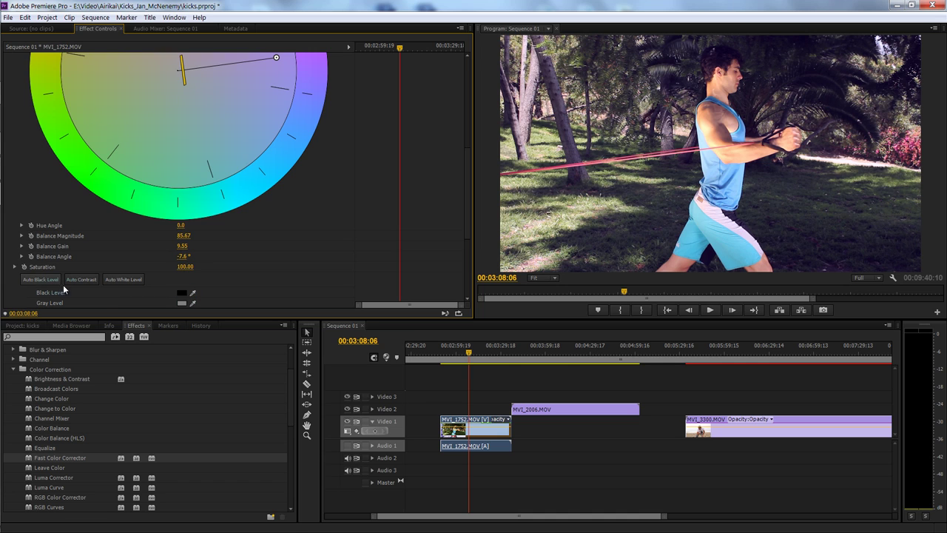
scroll(465, 219, down, 2)
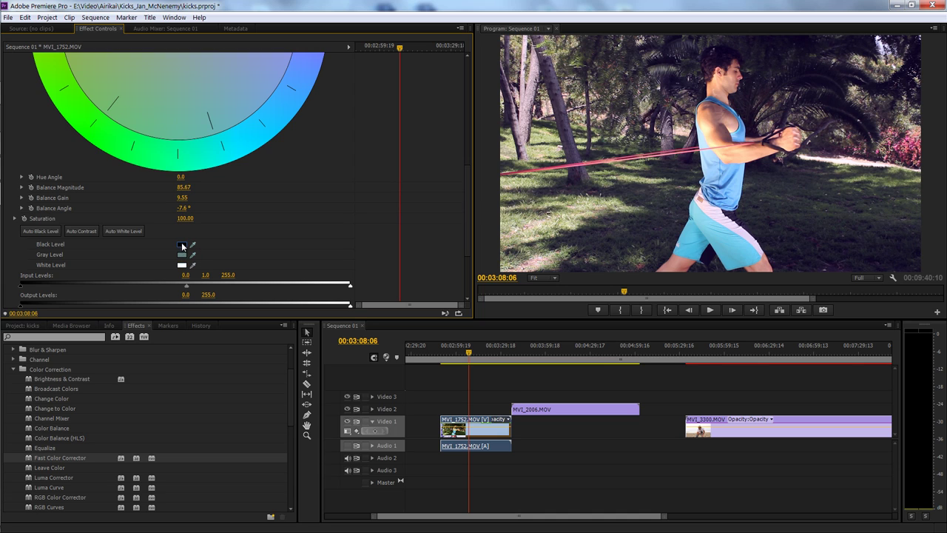
click(183, 246)
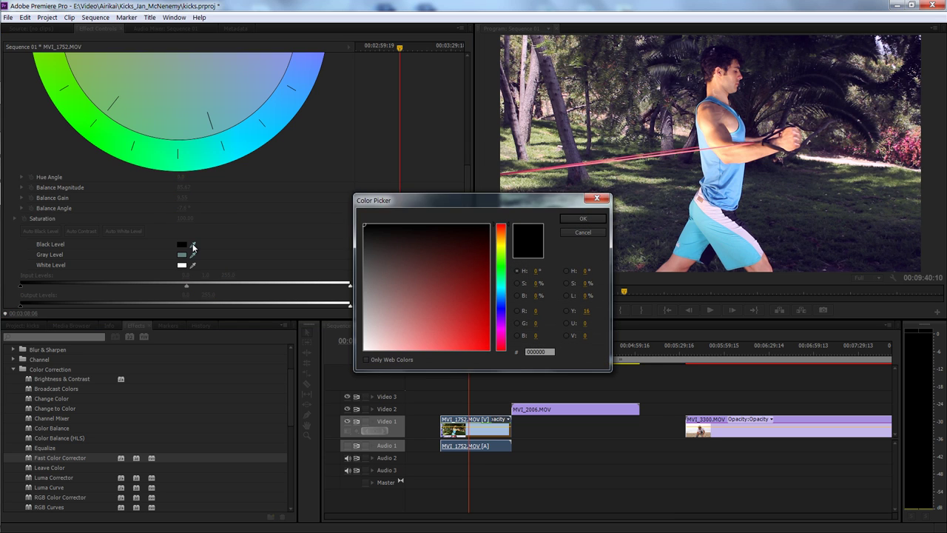
mouse_move(466, 255)
mouse_down()
mouse_move(406, 237)
mouse_move(429, 269)
mouse_up()
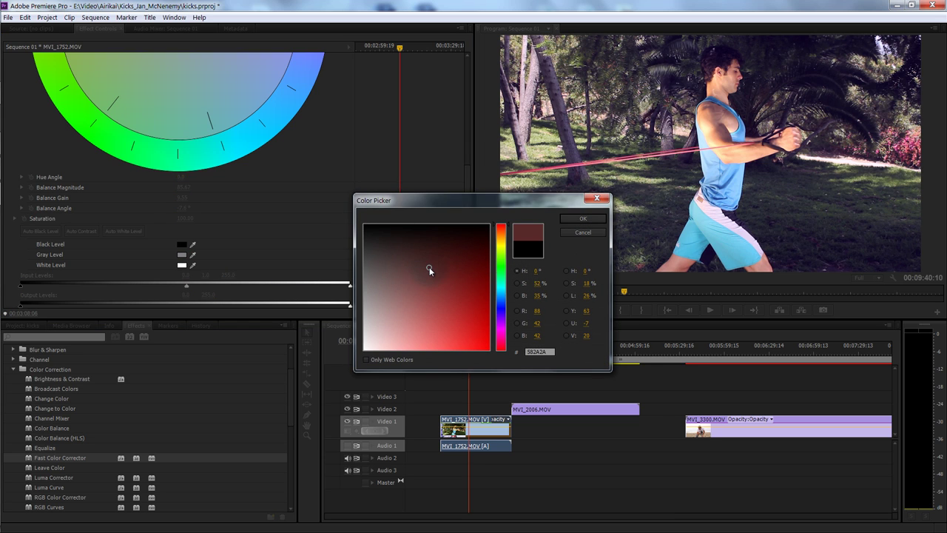
click(583, 218)
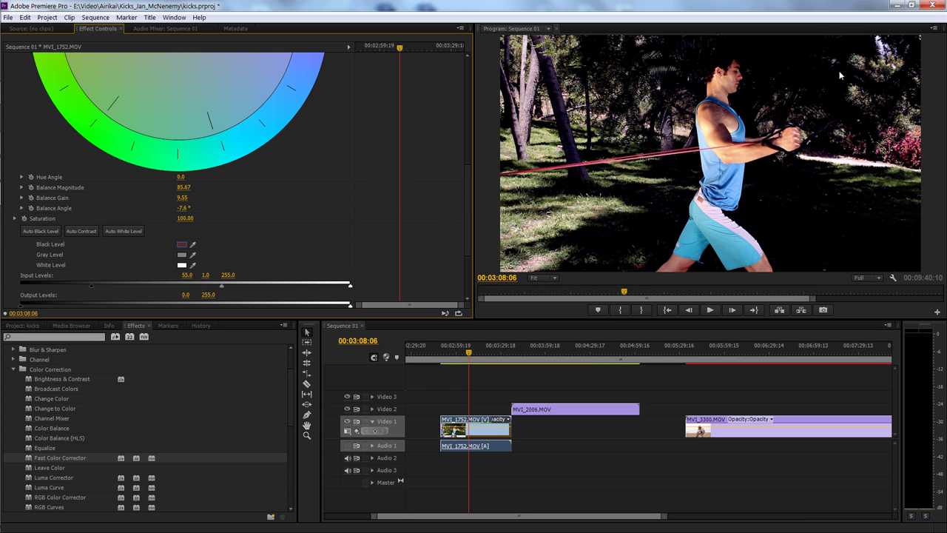
click(182, 246)
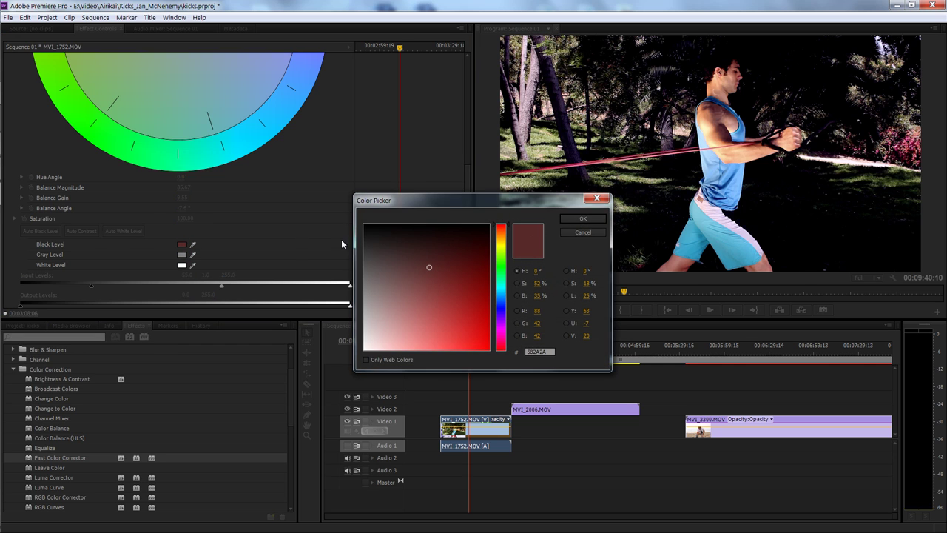
click(576, 233)
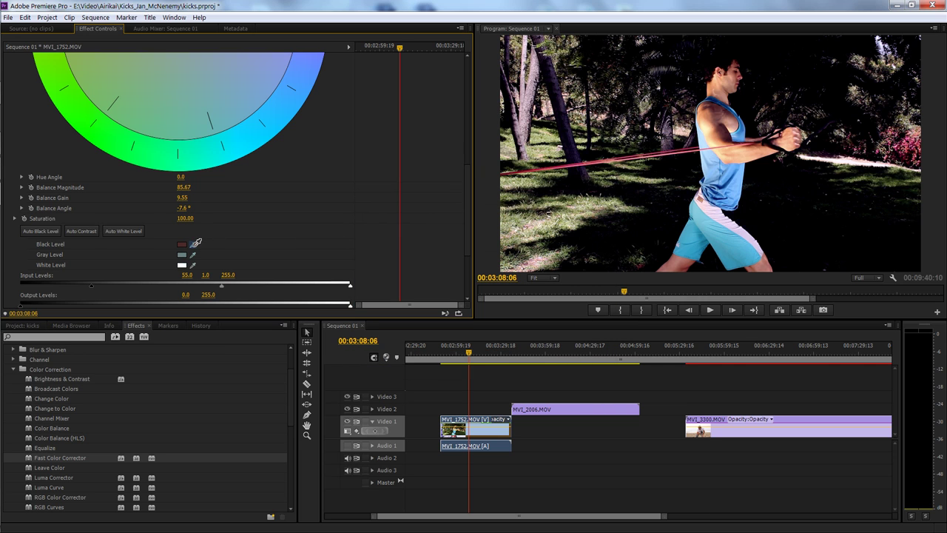
click(187, 248)
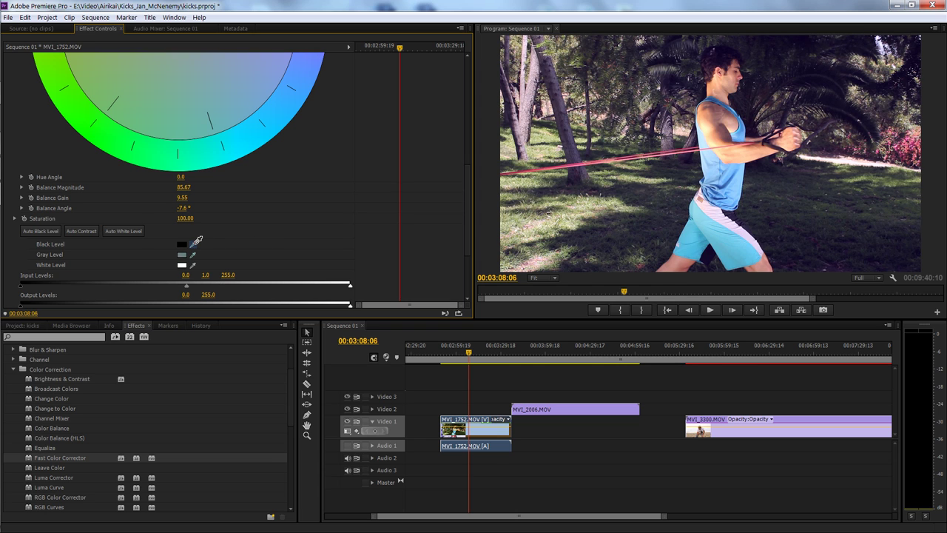
- Sample the Black Level from the dark foliage behind the man, for an input black of 12
click(194, 242)
click(819, 84)
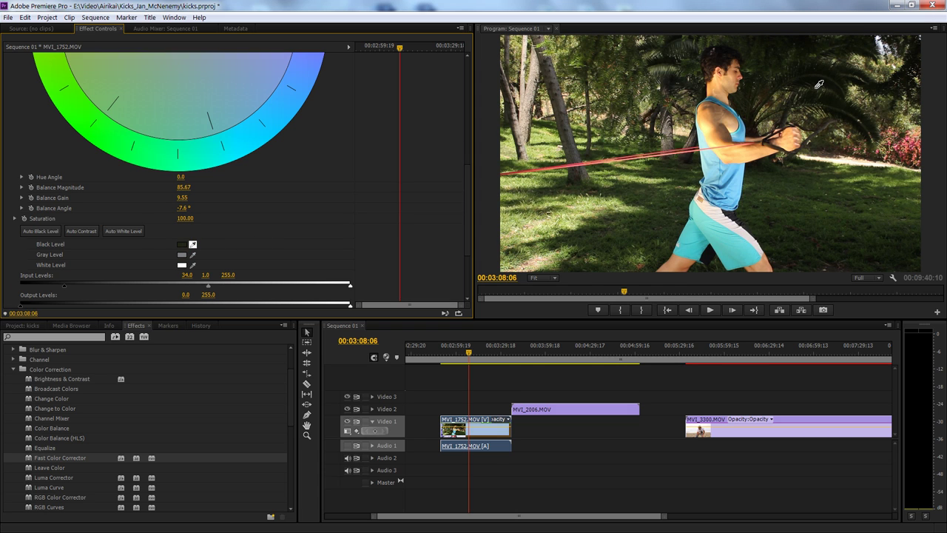
drag(819, 84, 817, 81)
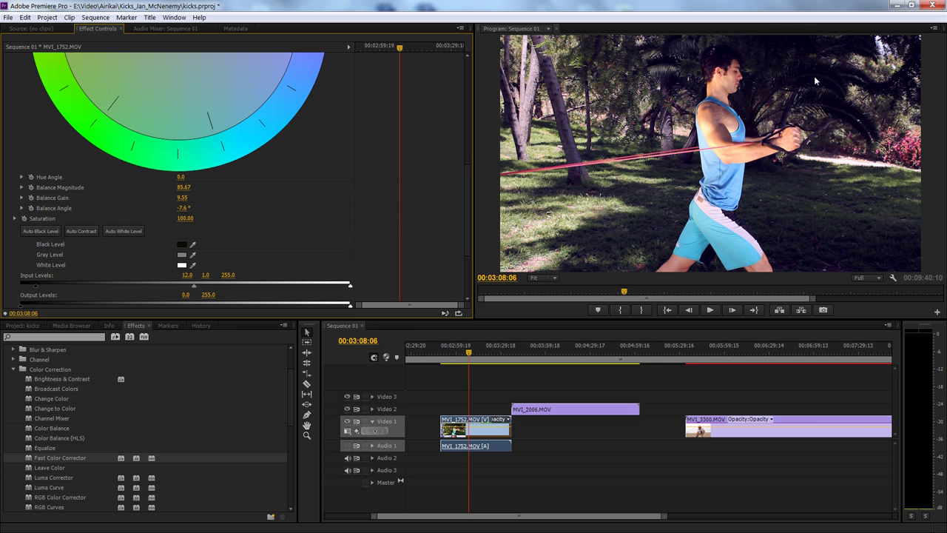
- Sample the White Level from the shorts and the sunlit path, ending on the path with an input white of 253
click(193, 264)
click(603, 228)
click(710, 208)
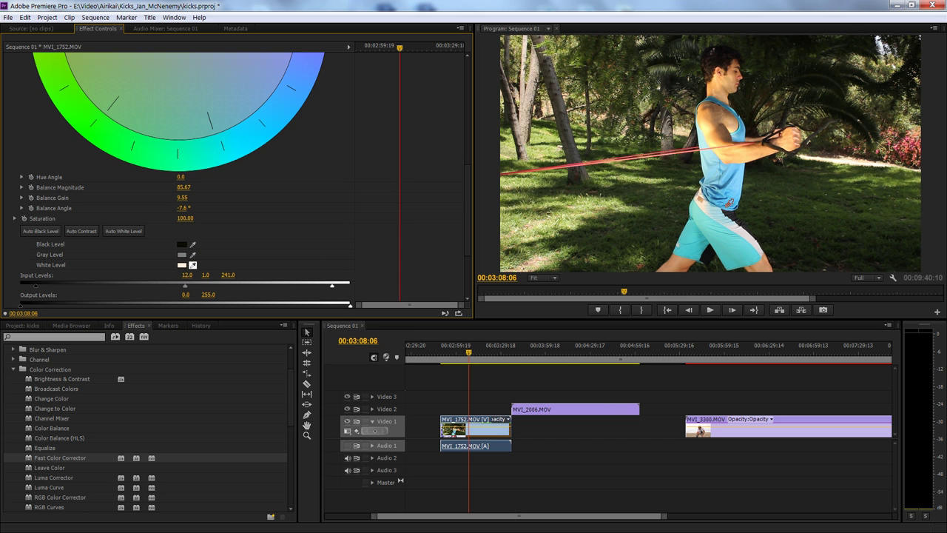
click(842, 158)
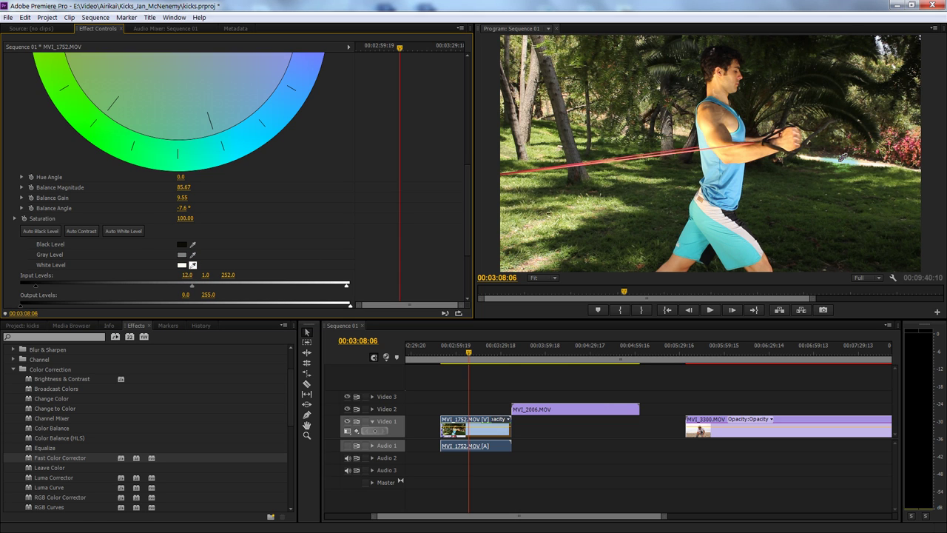
click(840, 163)
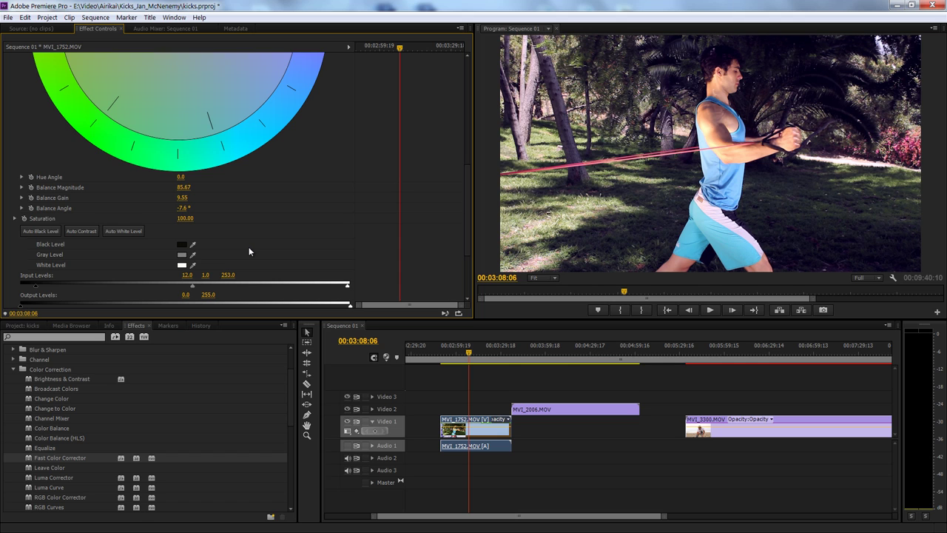
- Compare MVI_1752.MOV with and without its Fast Color Corrector by deleting the effect and repeatedly restoring it
drag(466, 214, 467, 136)
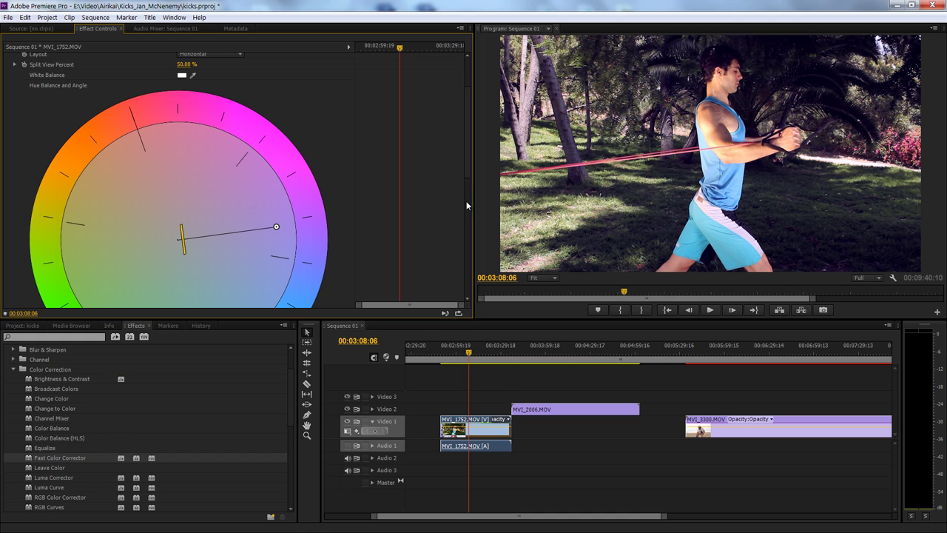
drag(465, 173, 467, 140)
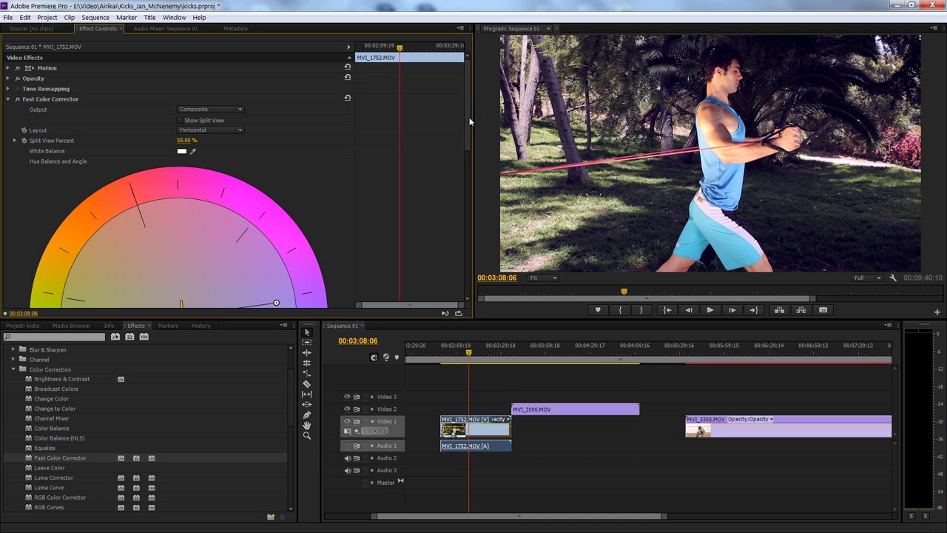
drag(469, 117, 468, 257)
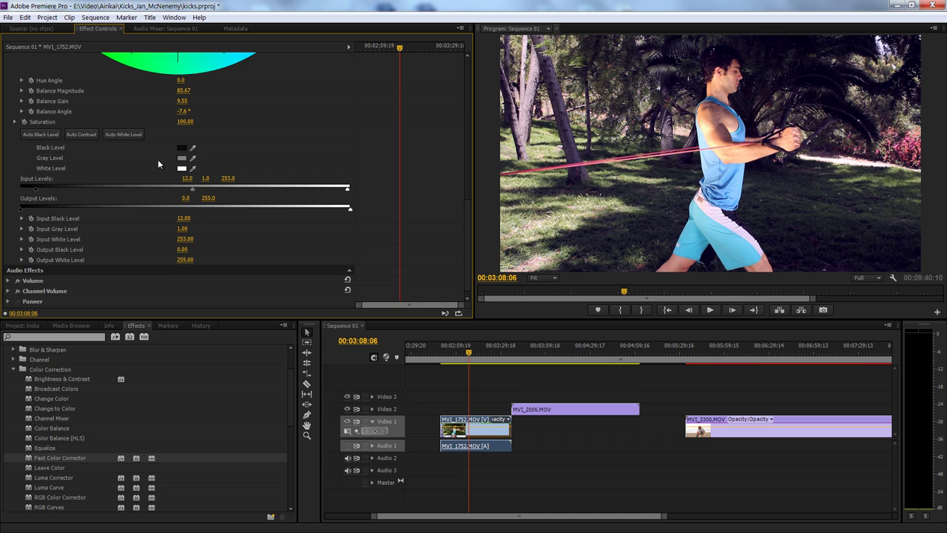
scroll(306, 204, up, 4)
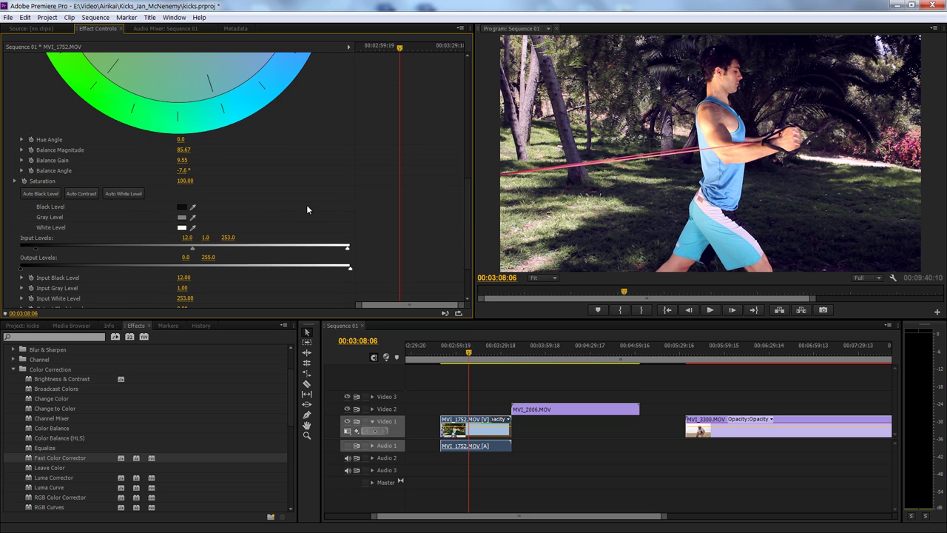
drag(468, 194, 467, 83)
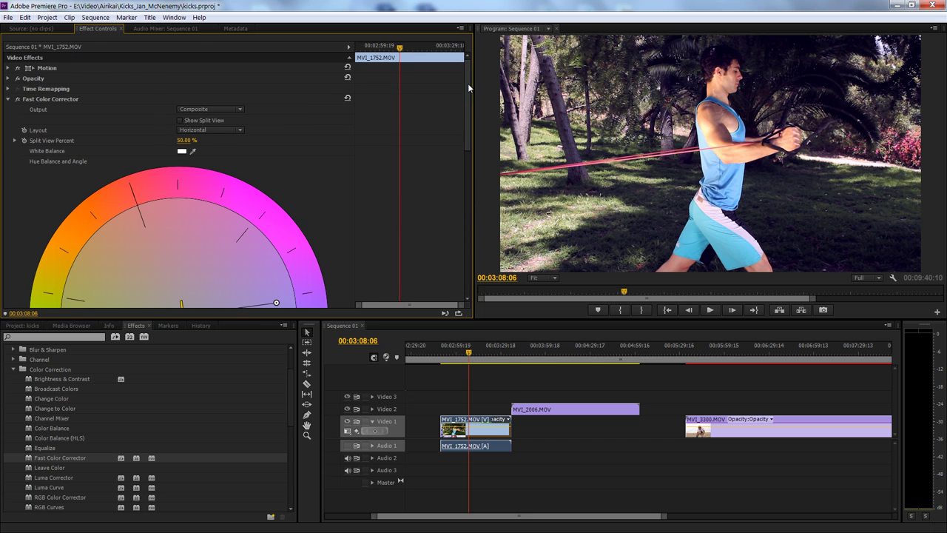
click(32, 101)
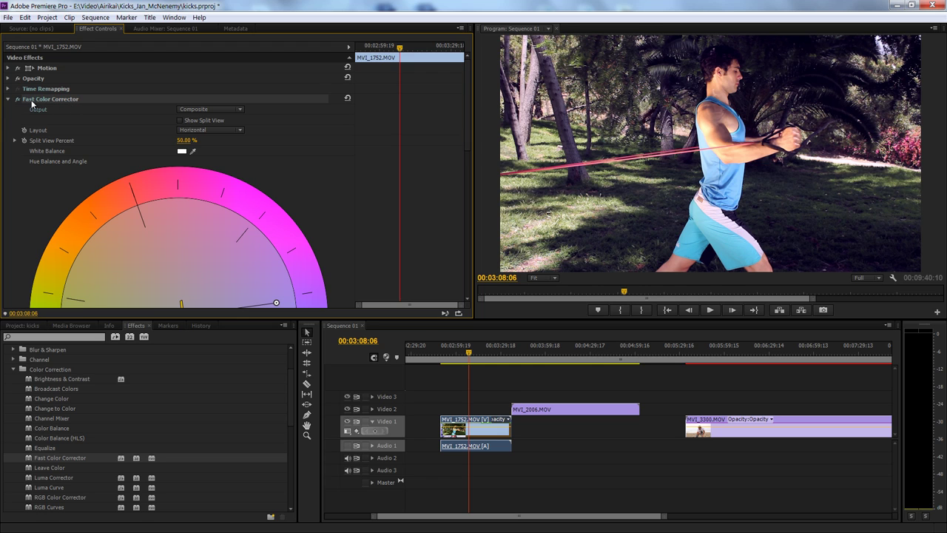
key(Delete)
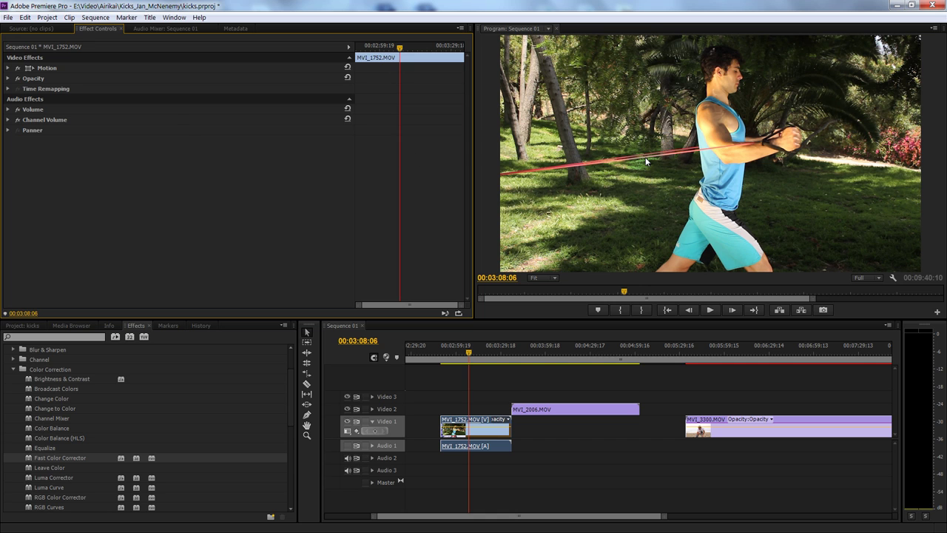
key(ctrl+z)
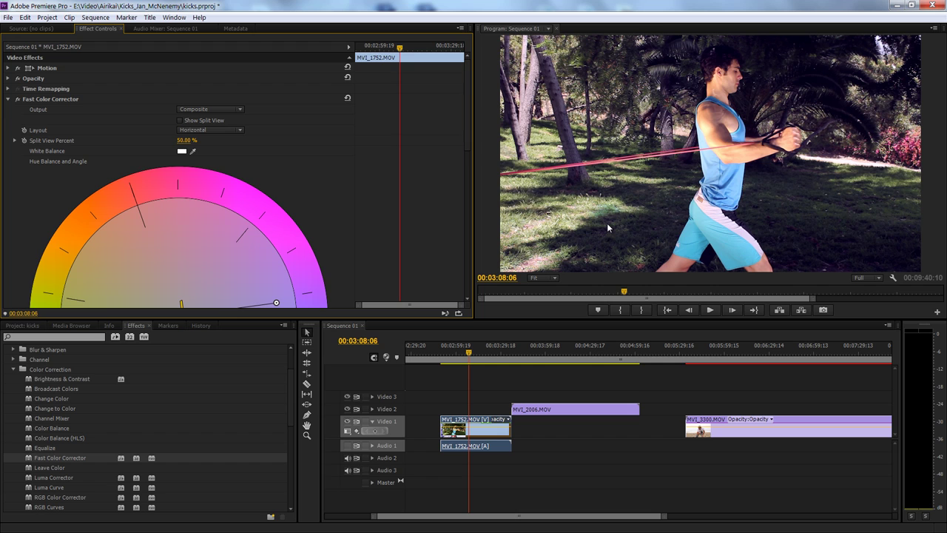
key(ctrl+shift+z)
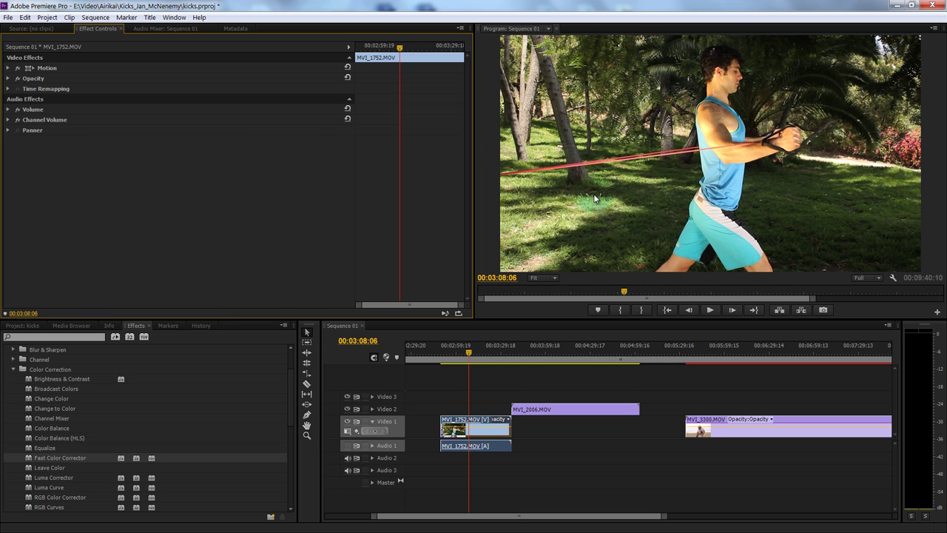
key(ctrl+z)
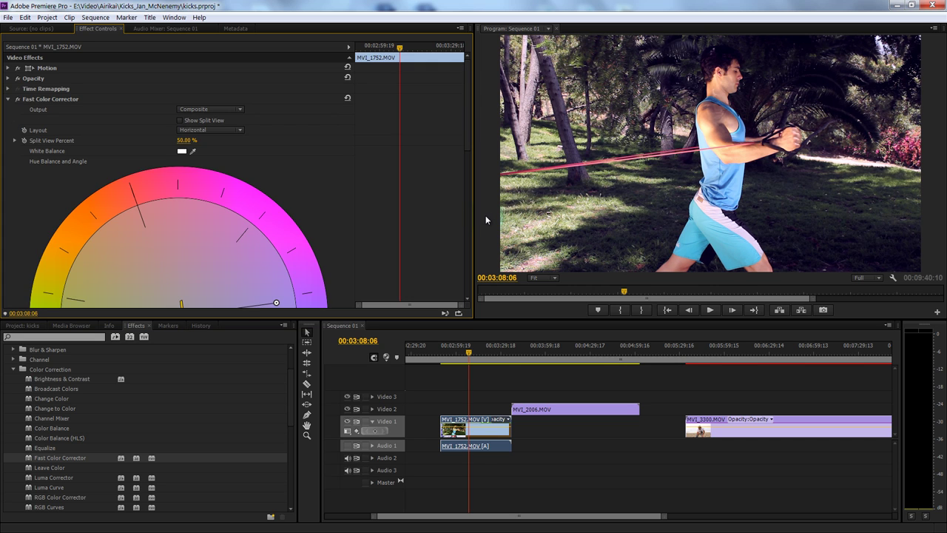
key(ctrl+z)
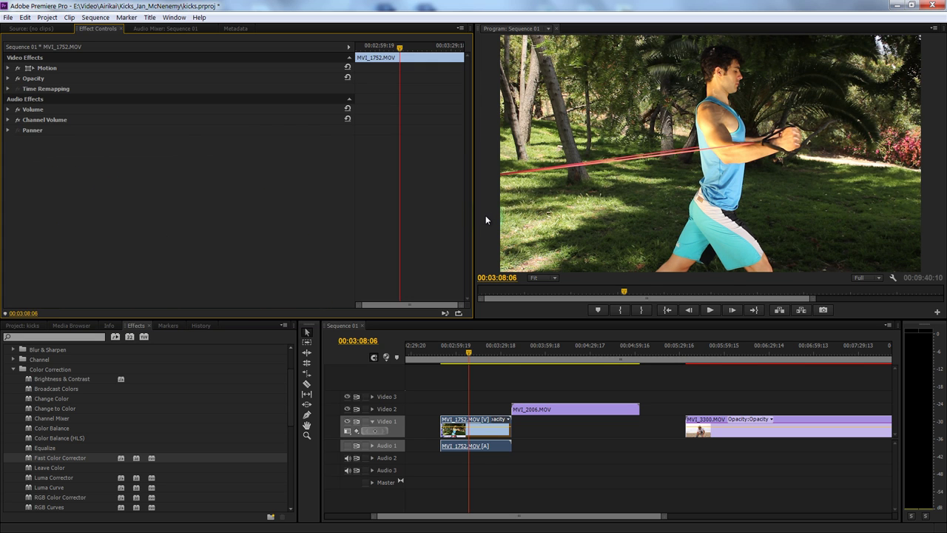
key(ctrl+shift+z)
key(ctrl+z)
key(ctrl+shift+z)
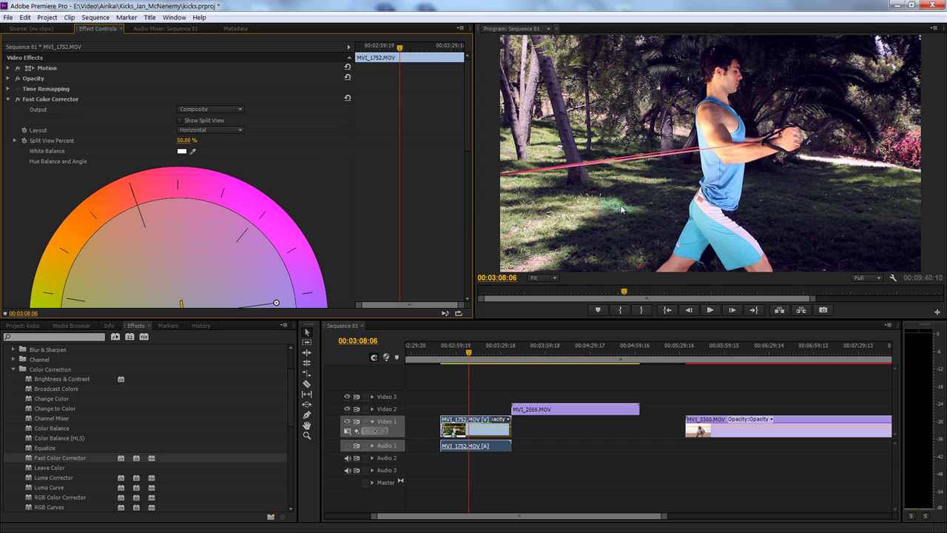
- Remove the Fast Color Corrector from MVI_1752.MOV and apply Colorista II from the Magic Bullet Colorista effects instead
click(50, 98)
key(Delete)
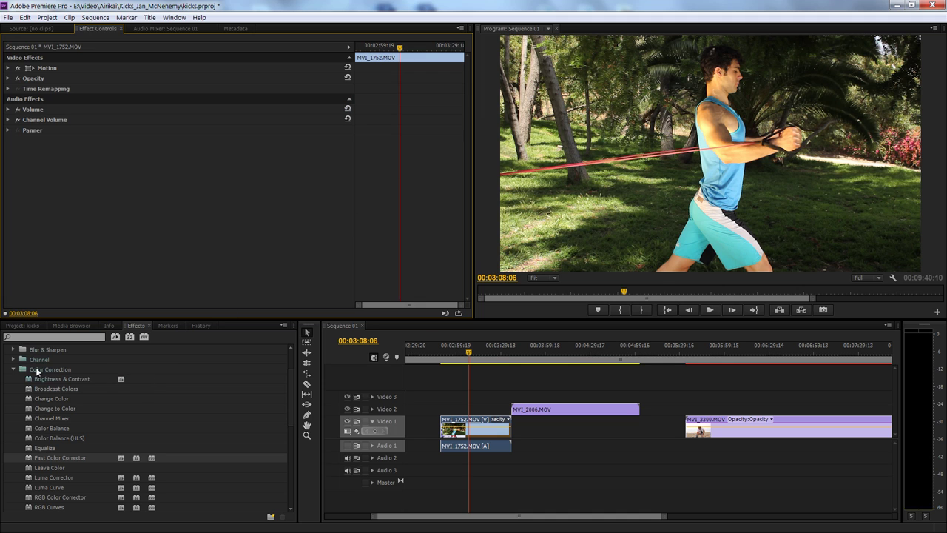
click(14, 368)
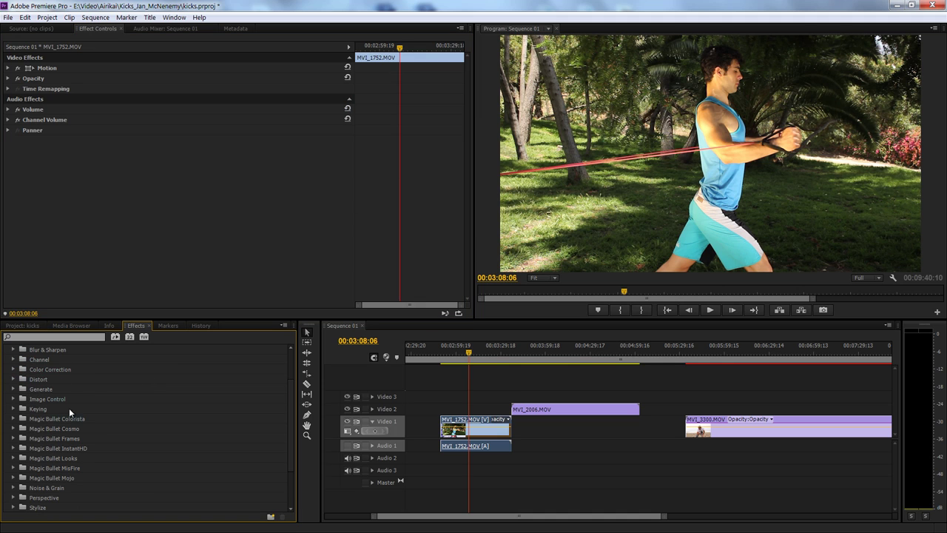
click(13, 419)
drag(44, 430, 476, 425)
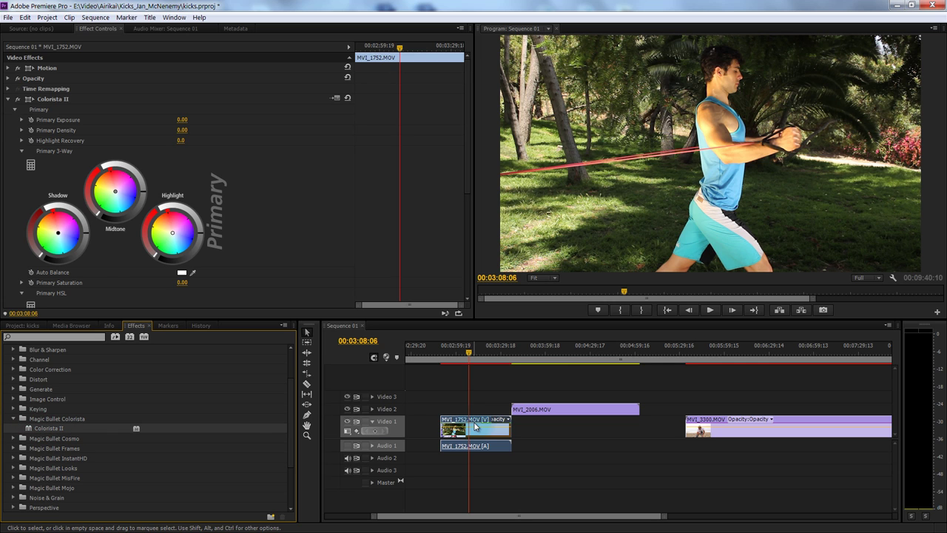
- Brighten the highlights of MVI_1752.MOV slightly with the Highlight luminance ring of Colorista II's Primary 3-Way, checking different frames
scroll(270, 240, down, 5)
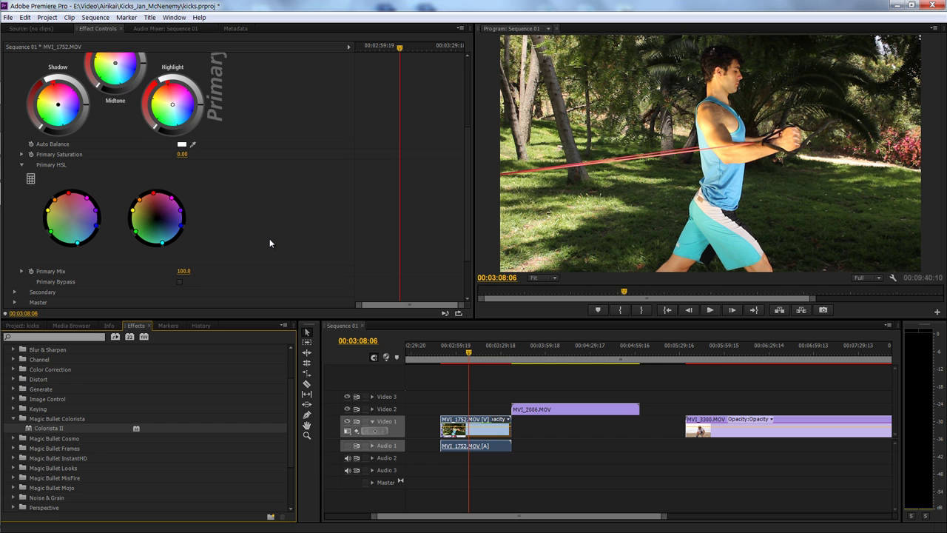
scroll(270, 240, down, 2)
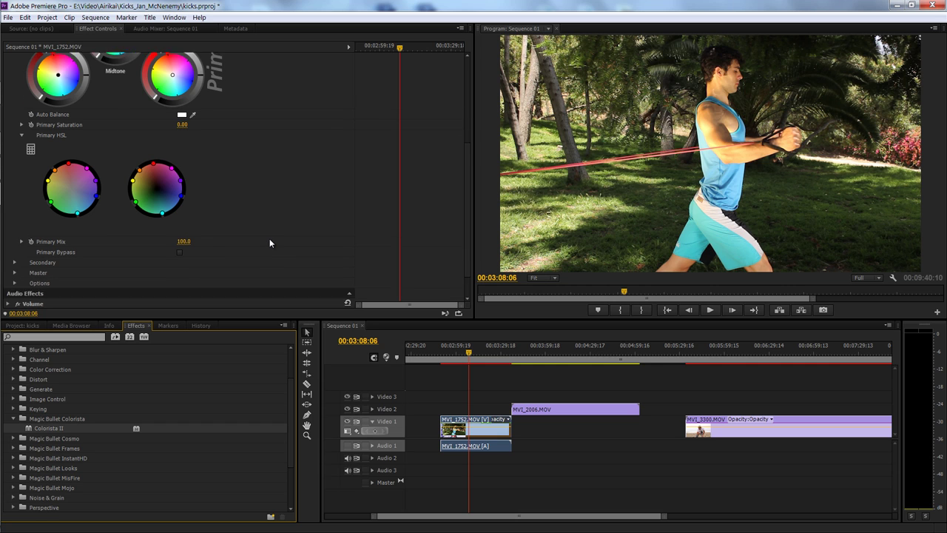
scroll(269, 238, up, 6)
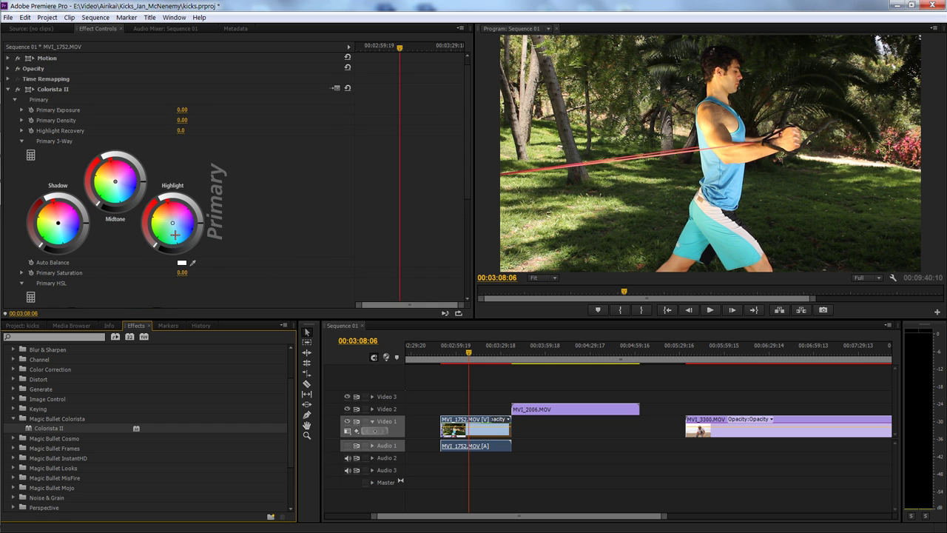
drag(169, 198, 192, 241)
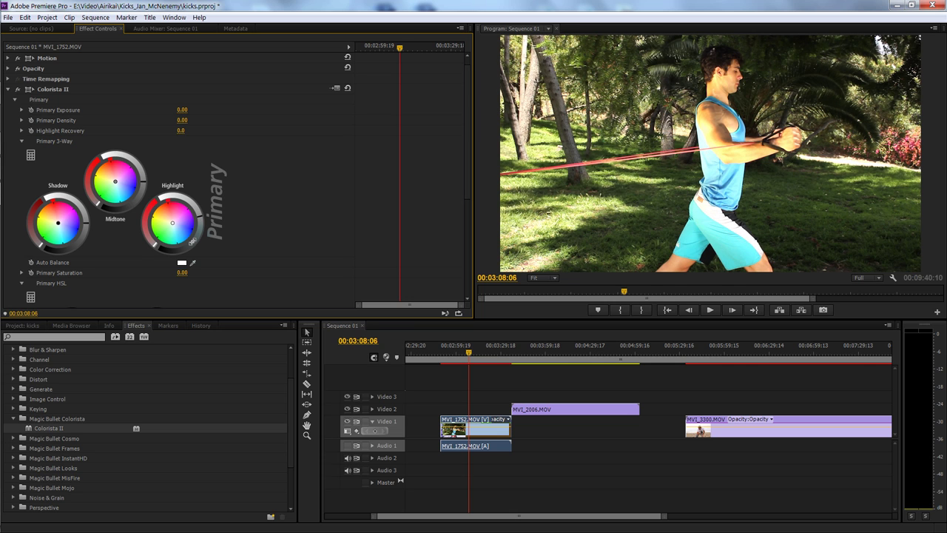
click(471, 351)
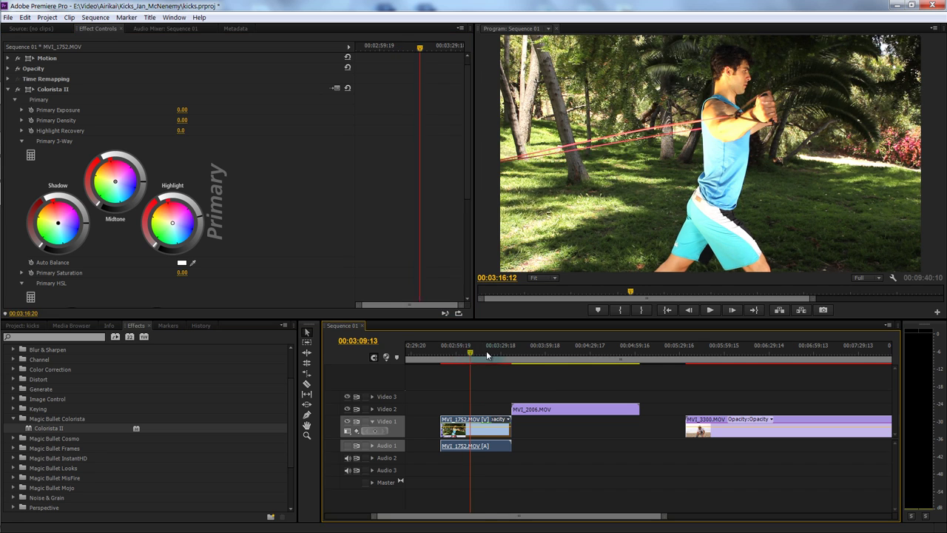
click(486, 350)
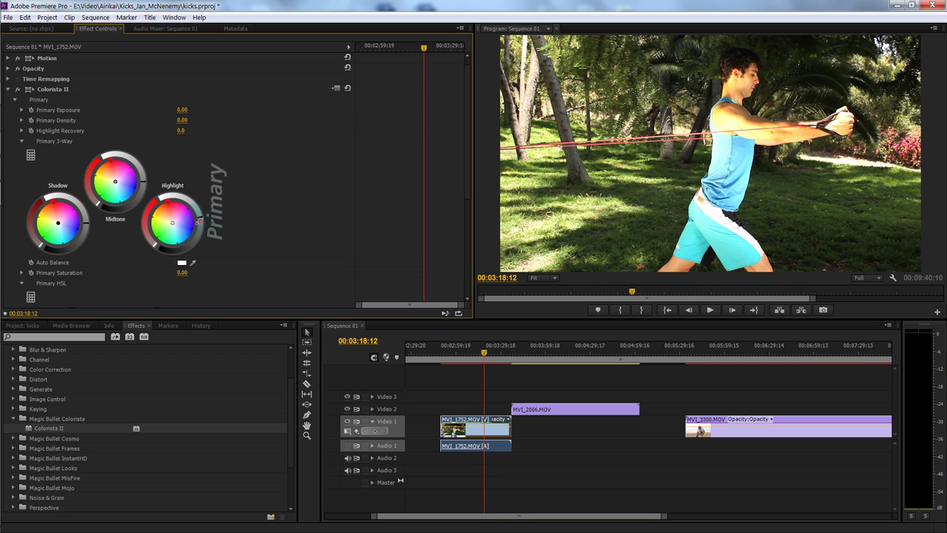
mouse_move(200, 222)
mouse_down()
mouse_move(196, 211)
mouse_move(199, 224)
mouse_up()
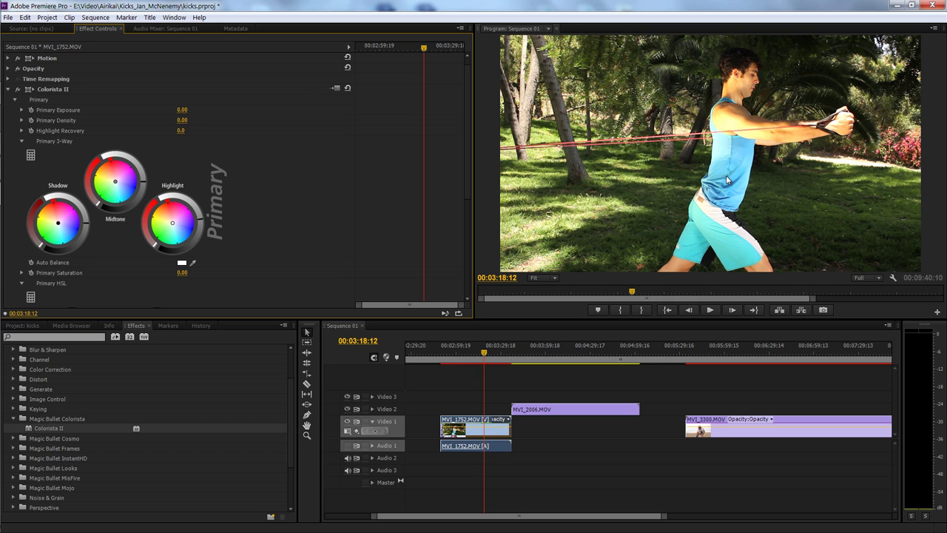
- Try a blue tint on the Primary 3-Way midtones and reset the midtone color to neutral
drag(116, 182, 130, 191)
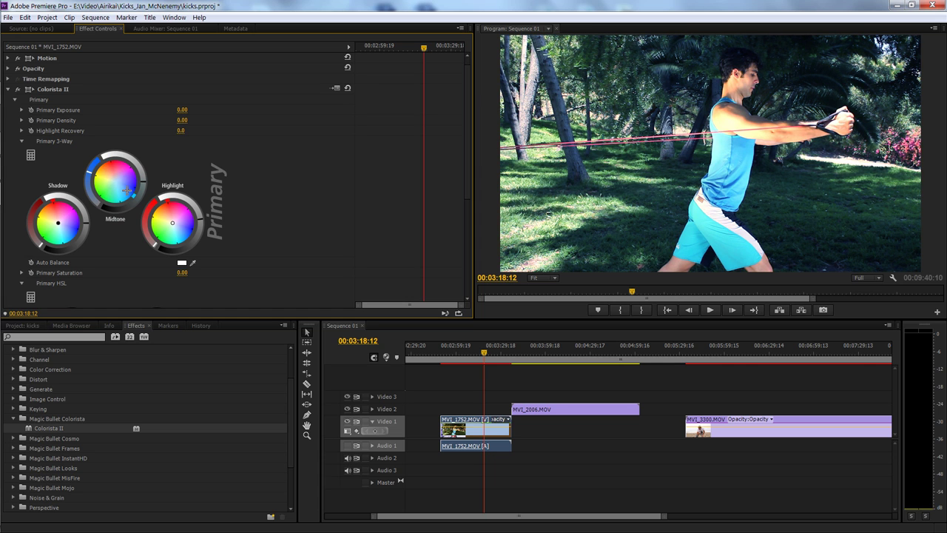
drag(128, 182, 127, 187)
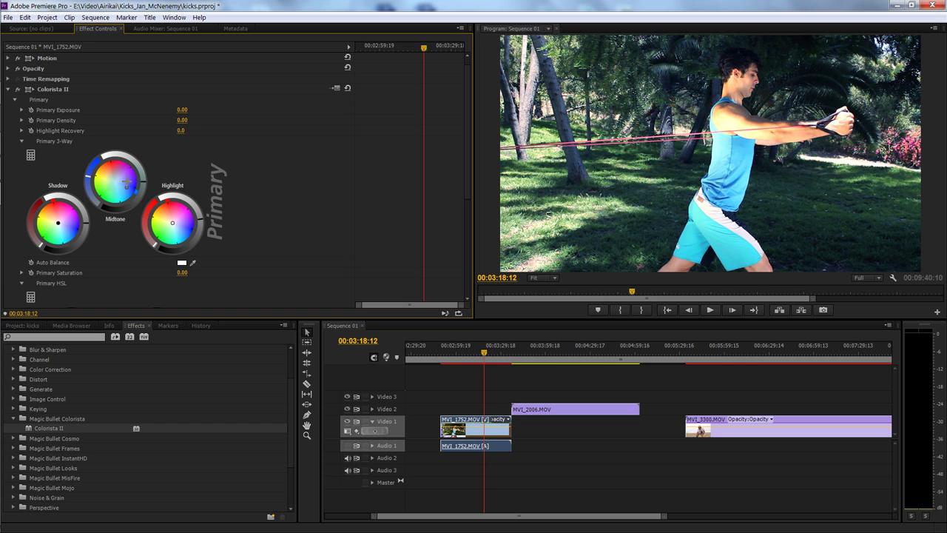
double_click(127, 187)
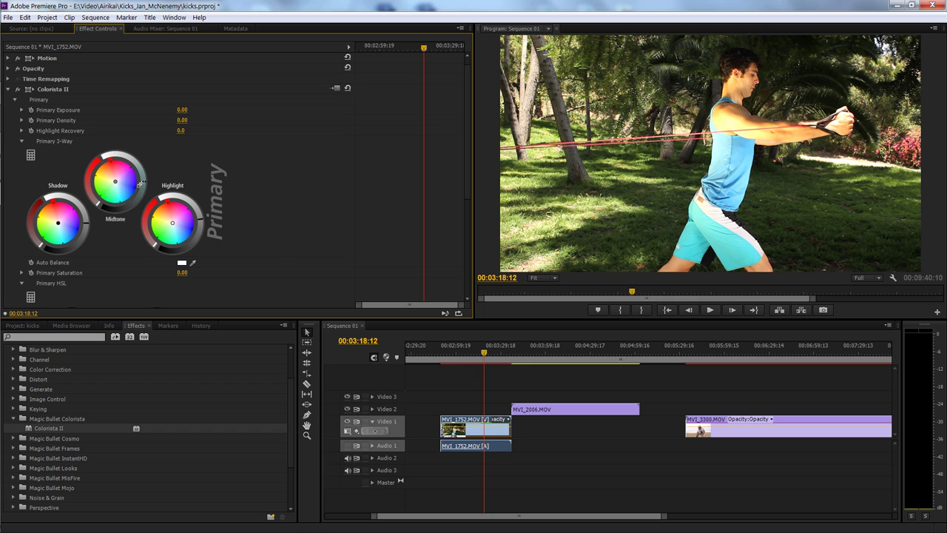
- Fine-tune the Primary midtone and shadow brightness, and try Highlight Recovery before returning it to 0.0
mouse_move(139, 191)
mouse_down()
mouse_move(148, 171)
mouse_move(129, 172)
mouse_move(141, 182)
mouse_up()
drag(85, 227, 85, 222)
drag(180, 130, 264, 127)
drag(181, 134, 120, 139)
- Examine the Secondary, Master and Options settings of Colorista II, previewing Flip Image and switching it off again
scroll(183, 120, down, 5)
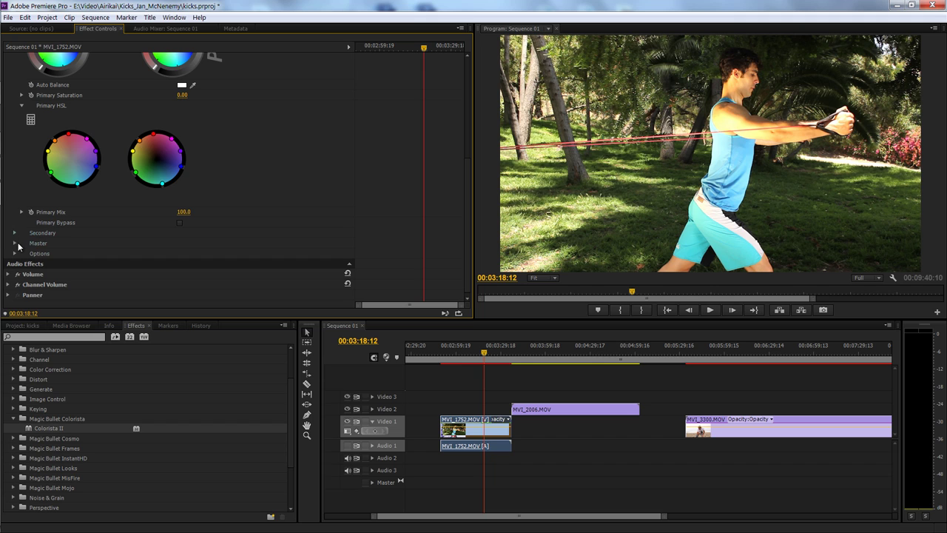
click(14, 233)
click(14, 233)
click(14, 244)
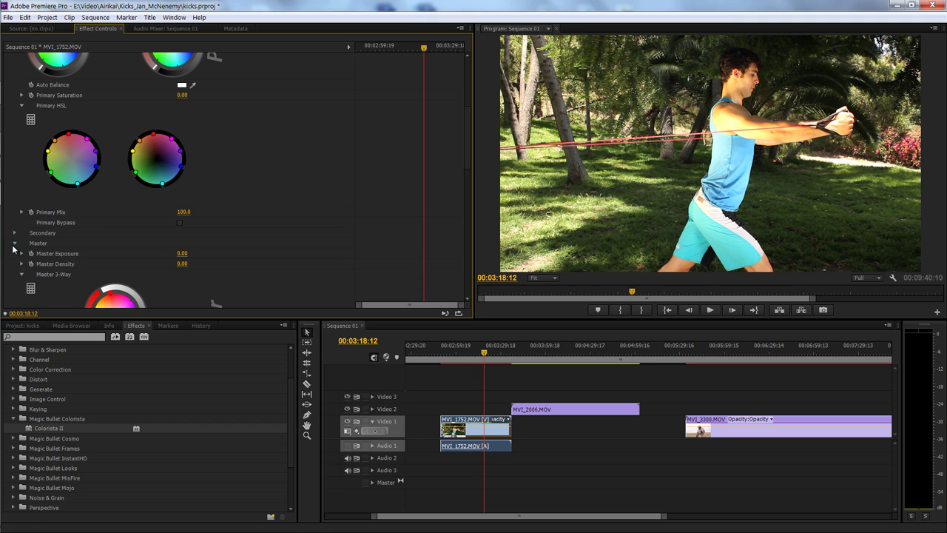
click(14, 243)
click(15, 253)
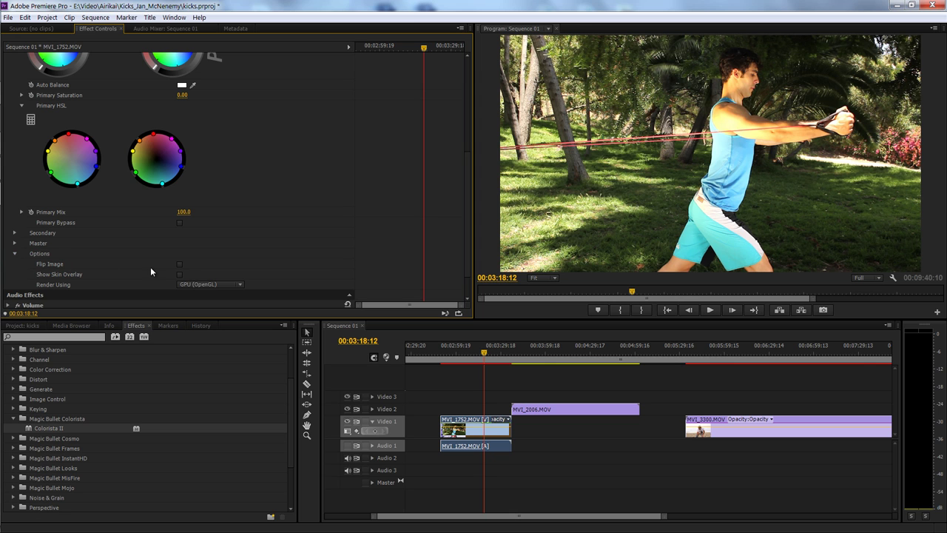
click(179, 264)
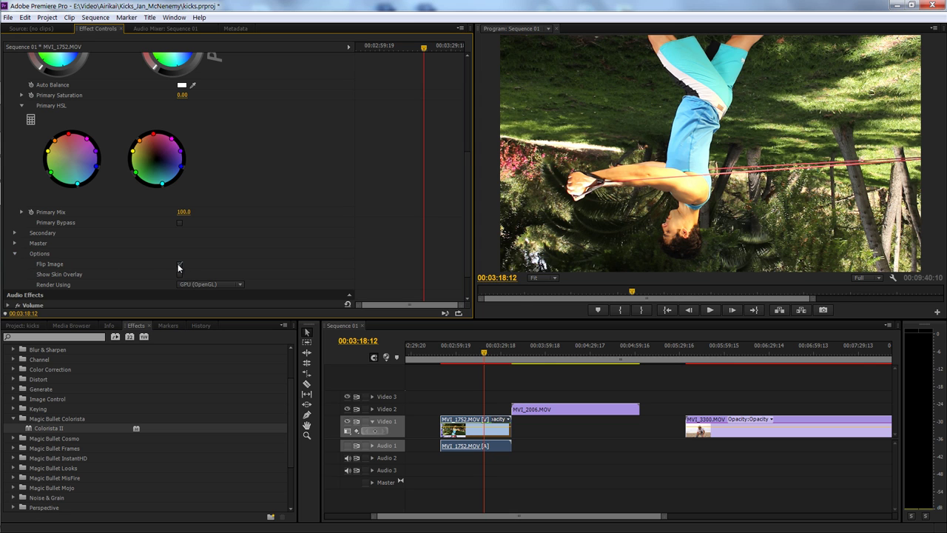
click(178, 265)
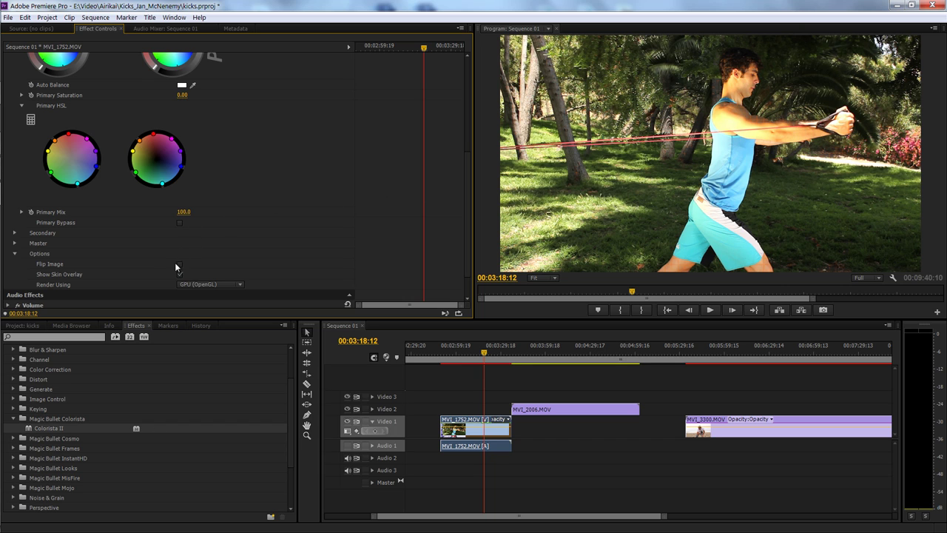
click(14, 233)
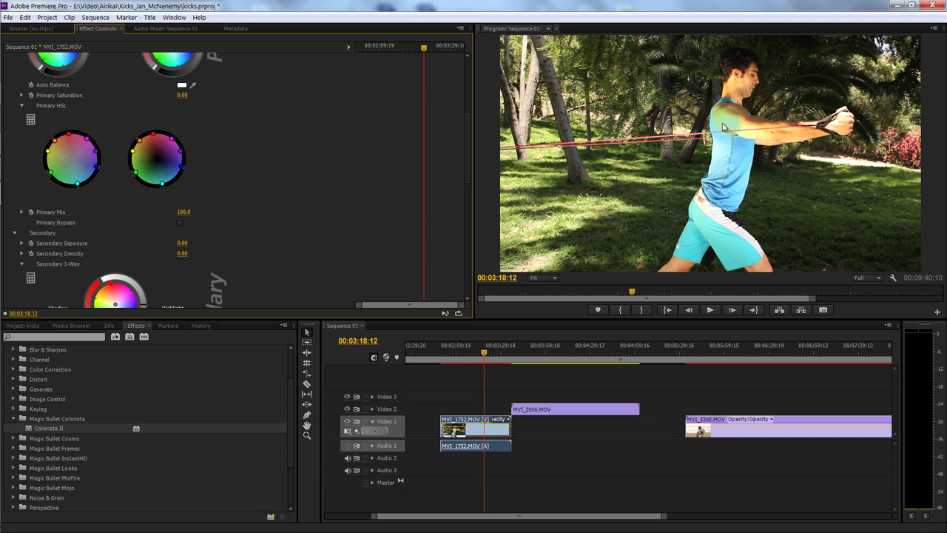
scroll(280, 228, down, 3)
scroll(275, 225, down, 3)
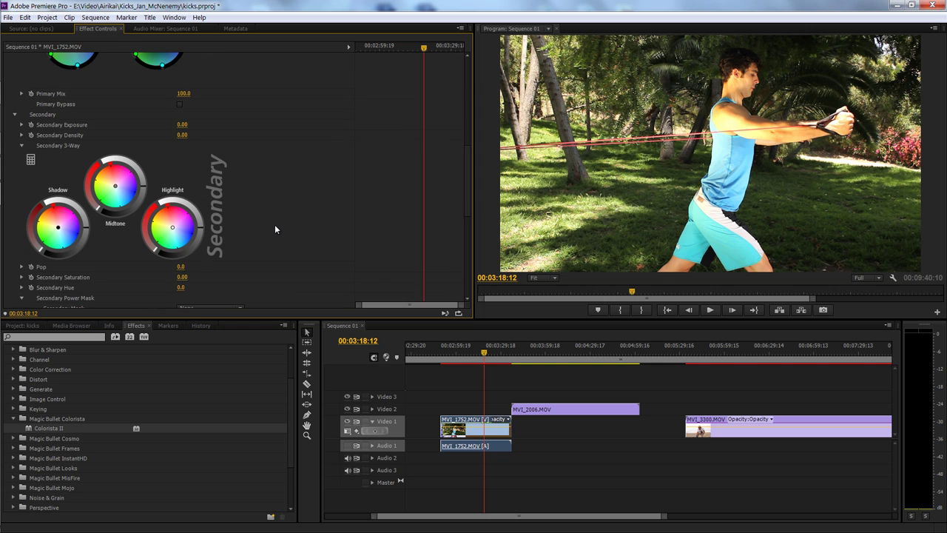
- Shift the yellow point in Colorista II's Primary HSL wheel toward orange and slightly inward to warm the foliage
scroll(274, 224, up, 6)
scroll(276, 224, up, 4)
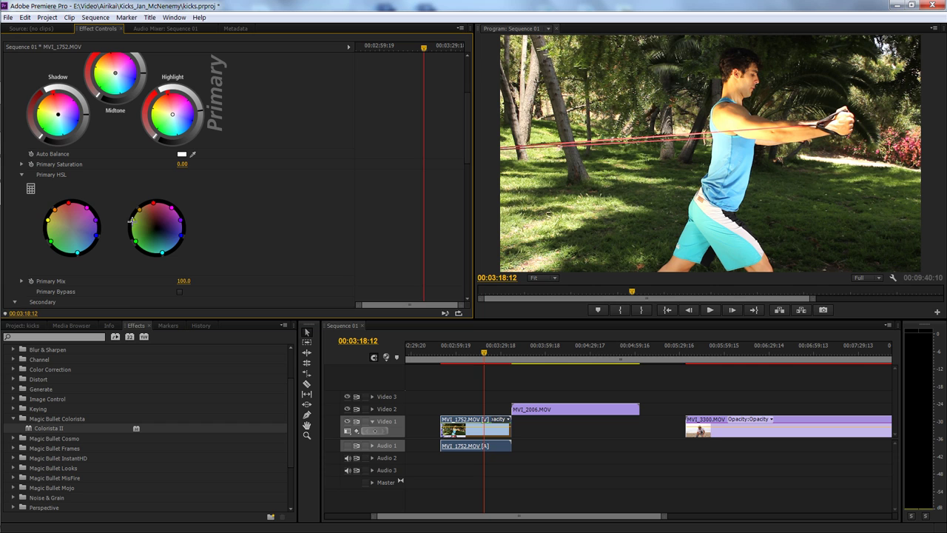
drag(132, 219, 133, 224)
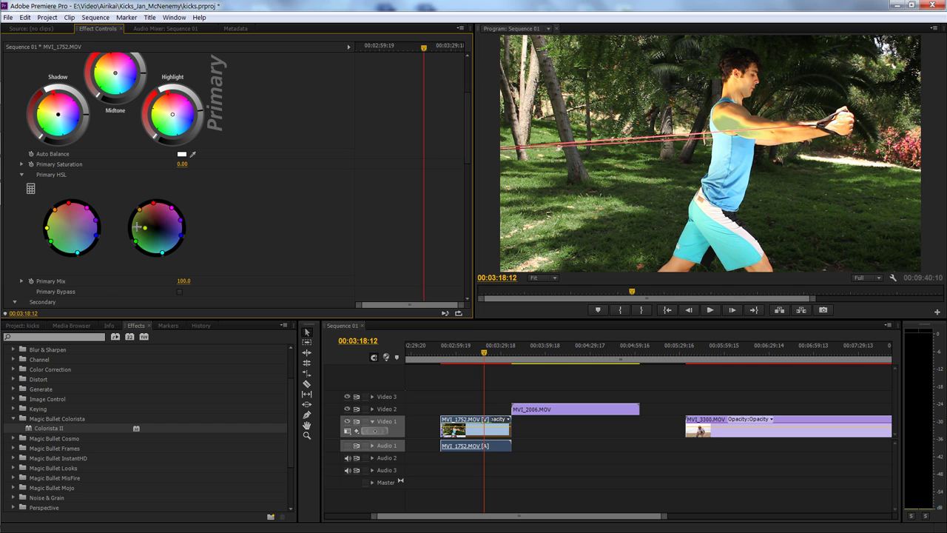
drag(137, 227, 137, 227)
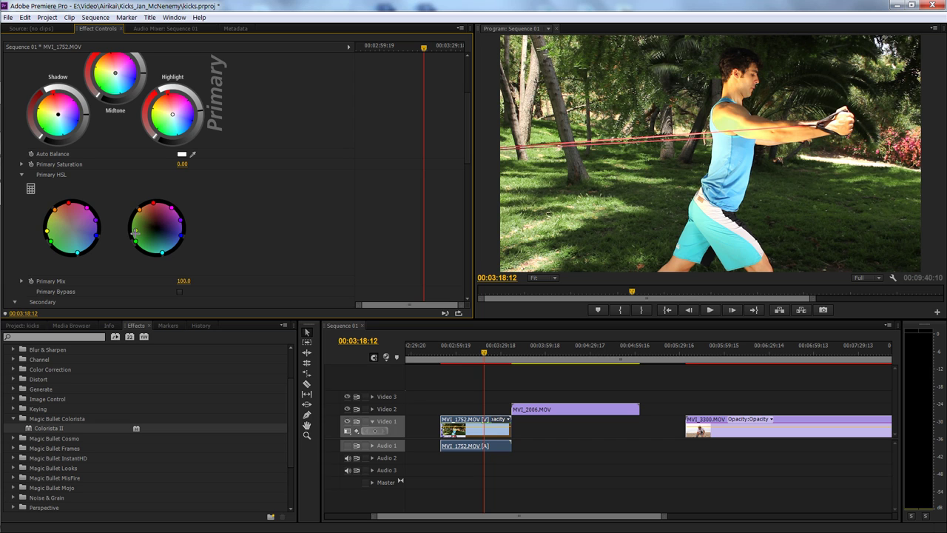
drag(134, 233, 142, 211)
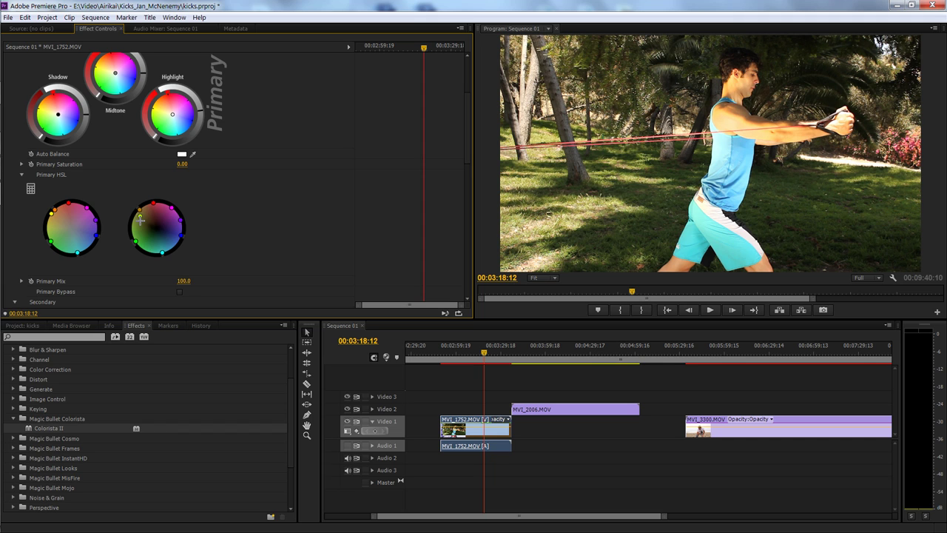
drag(139, 220, 139, 217)
drag(141, 218, 140, 220)
- Play MVI_1752.MOV from near its start, at 00:02:54:00, to review the corrected colors
click(461, 354)
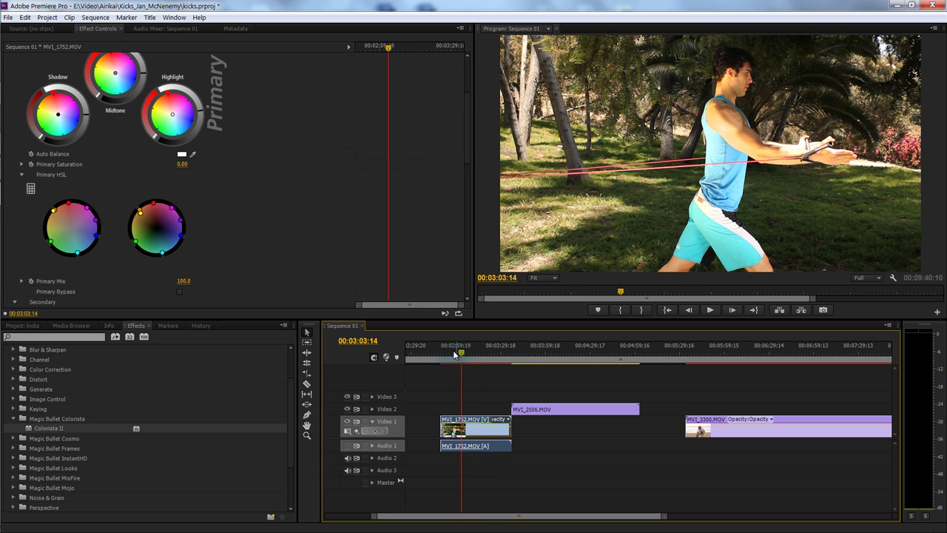
click(447, 351)
click(447, 350)
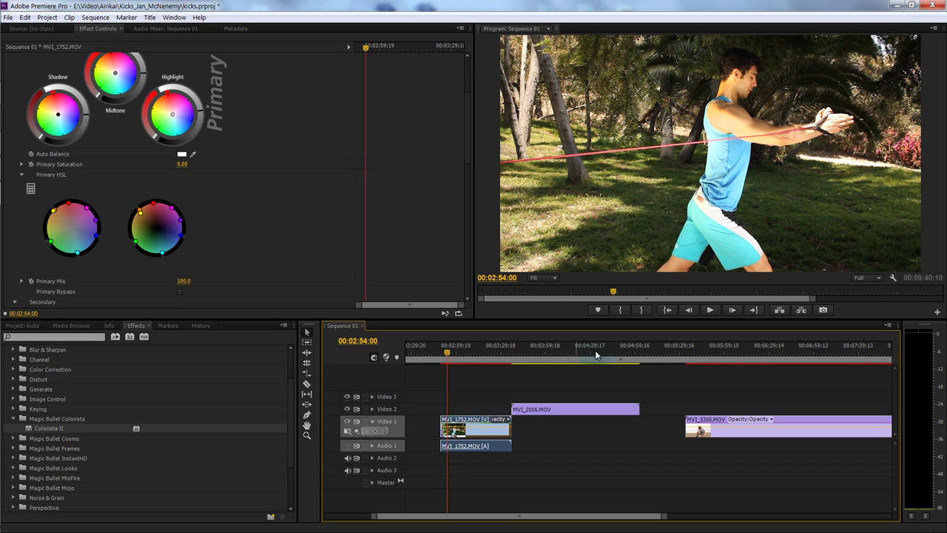
click(710, 310)
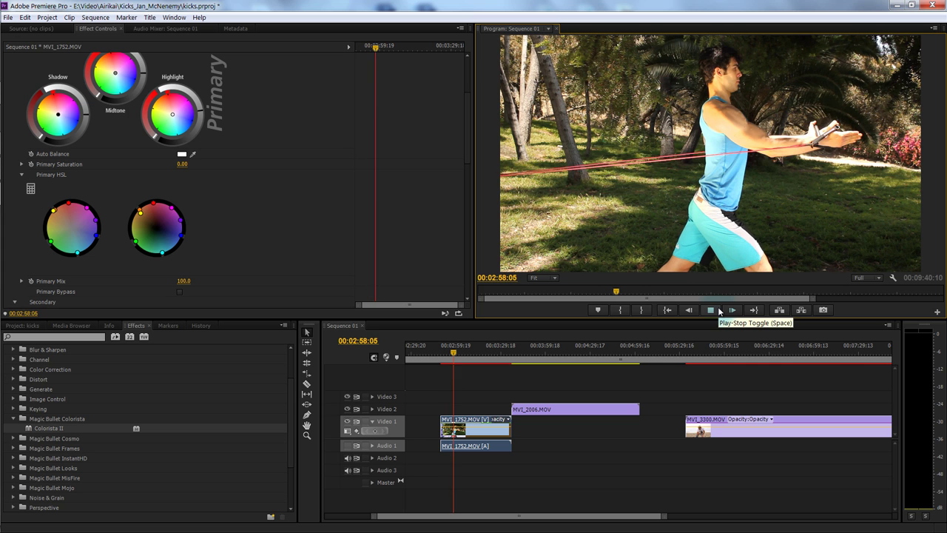
click(716, 311)
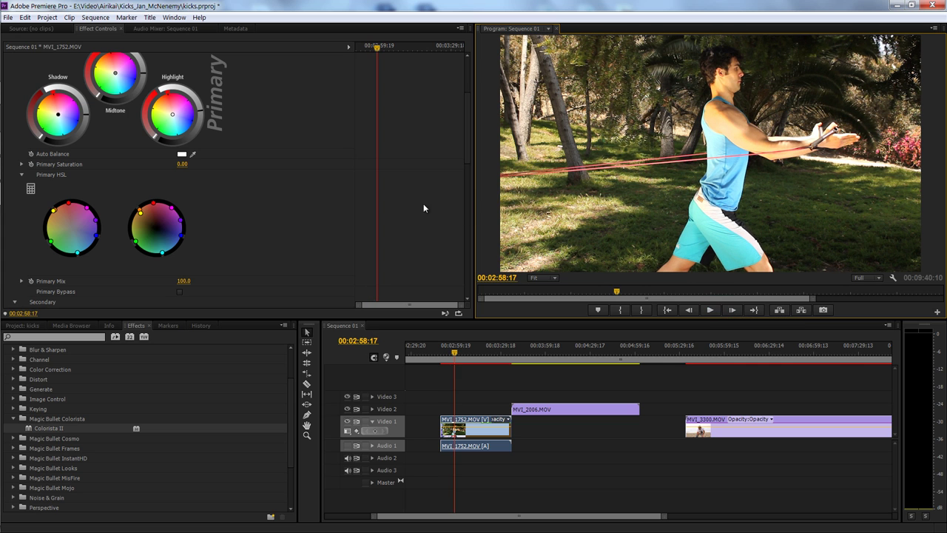
- Compare MVI_1752.MOV with and without Colorista II by switching the effect off and on repeatedly, leaving it enabled
drag(466, 133, 467, 104)
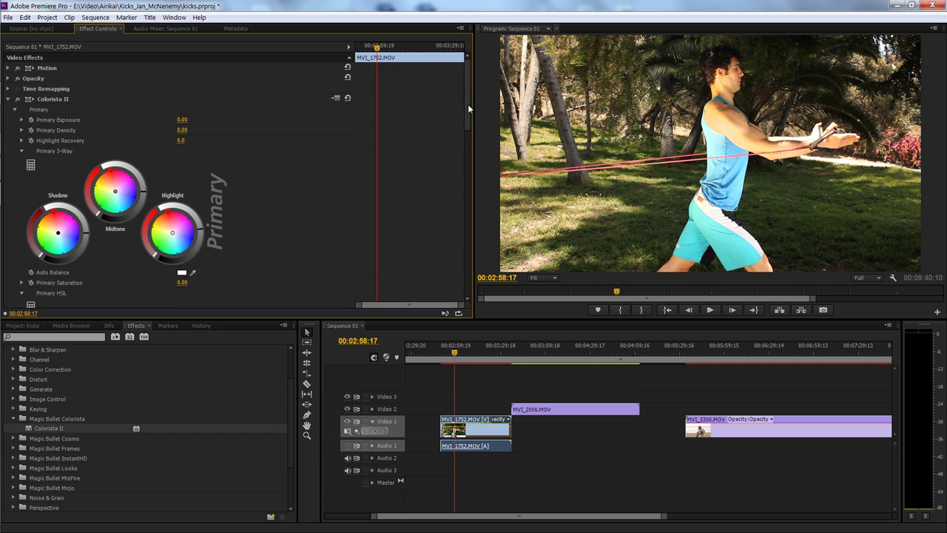
click(18, 101)
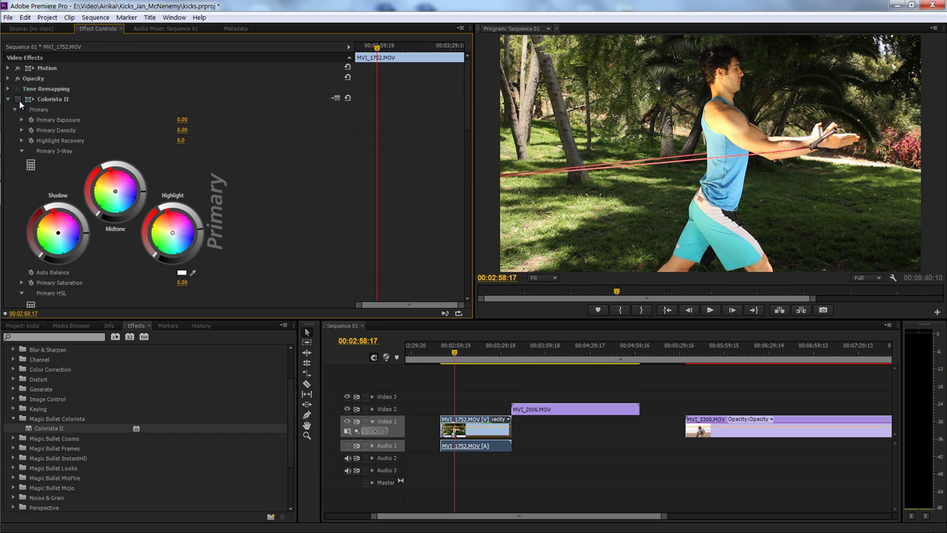
click(19, 101)
click(19, 101)
click(19, 101)
click(18, 101)
click(18, 101)
click(17, 98)
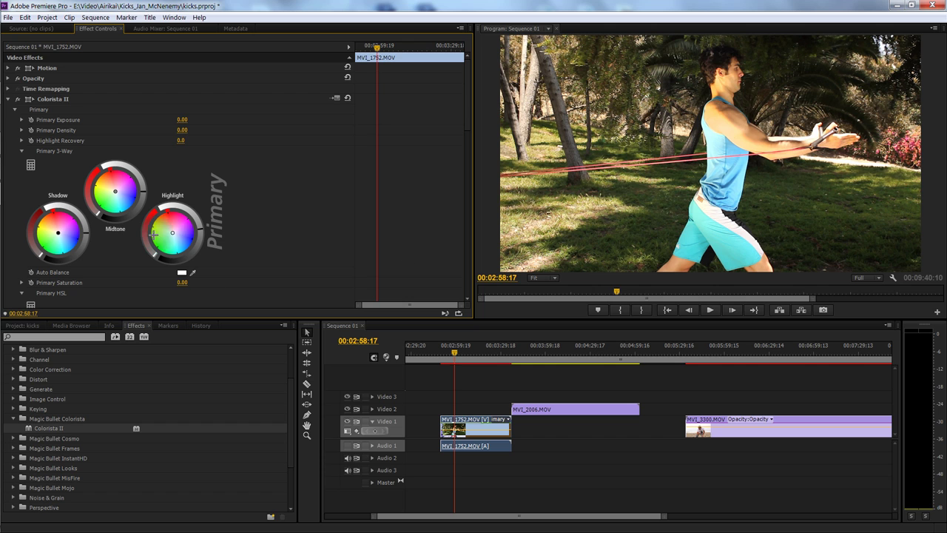
- Compare the colors of MVI_1752.MOV with those of MVI_2006.MOV by viewing frames of both and playing MVI_2006.MOV
drag(468, 115, 461, 162)
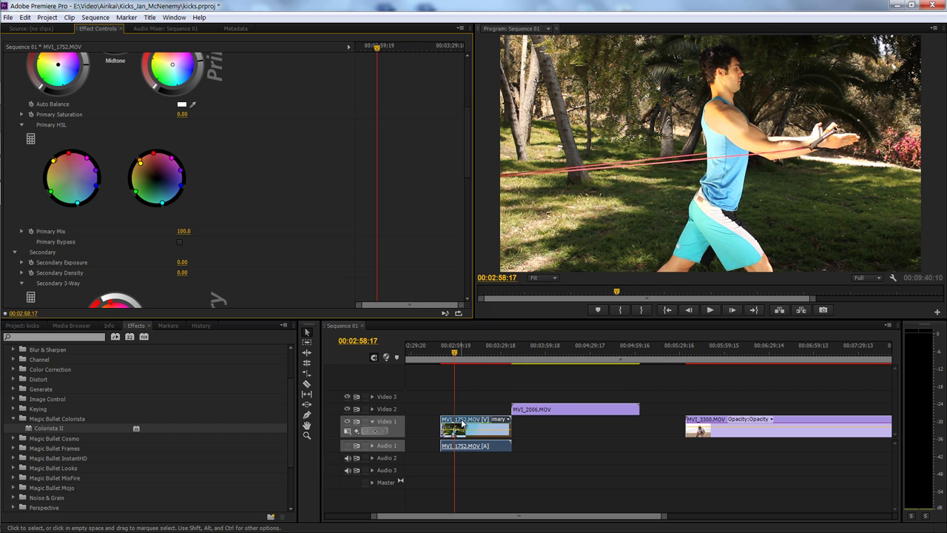
click(563, 353)
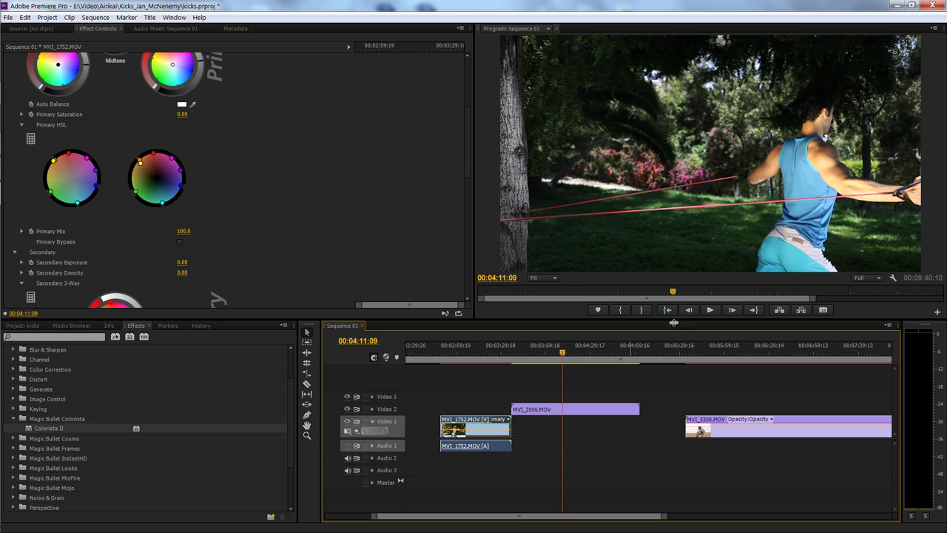
click(475, 348)
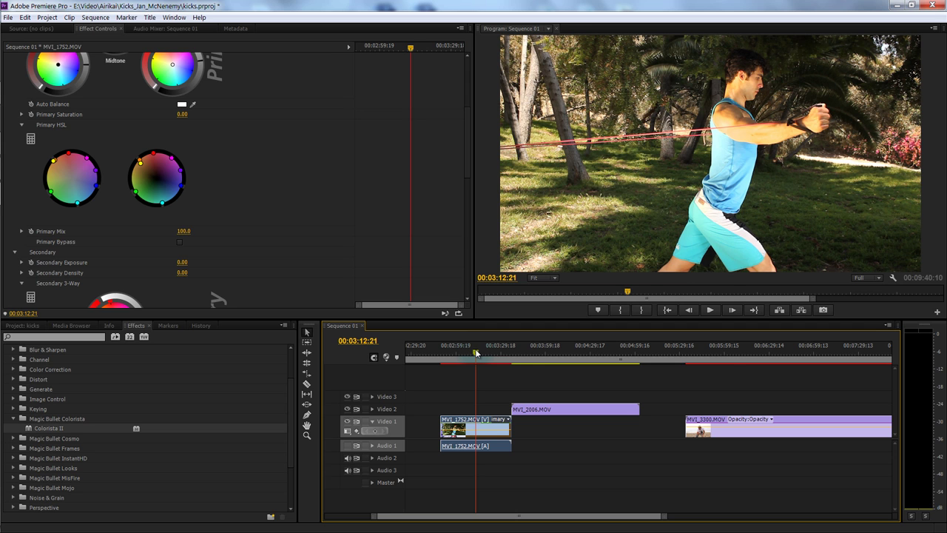
click(565, 352)
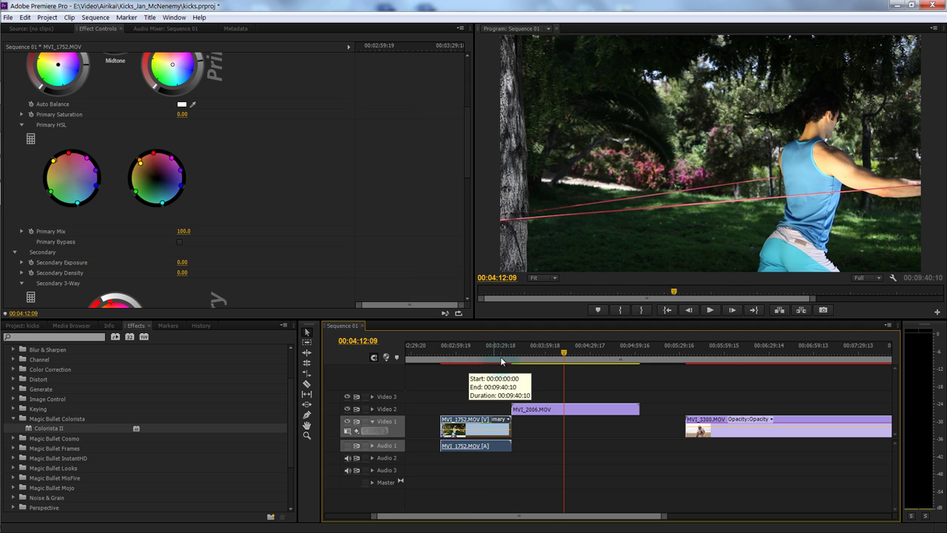
click(710, 311)
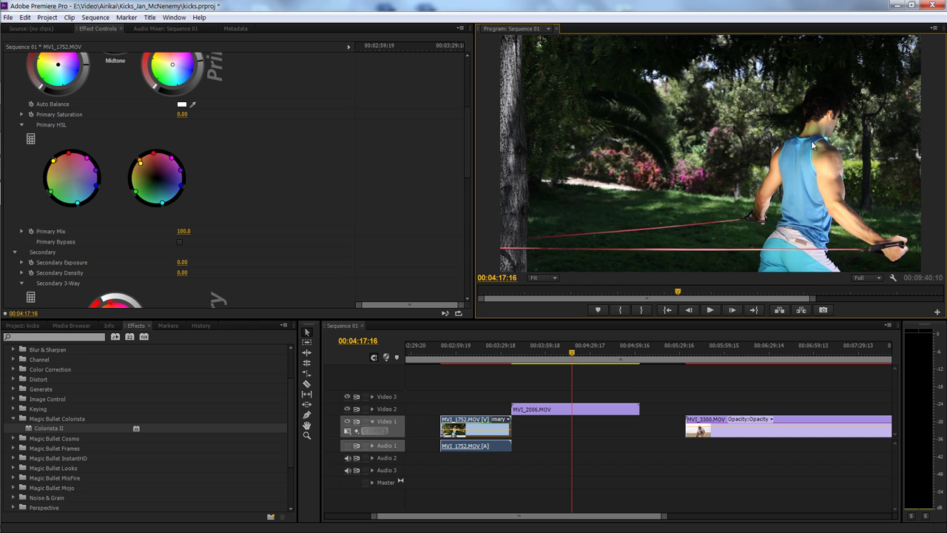
click(480, 354)
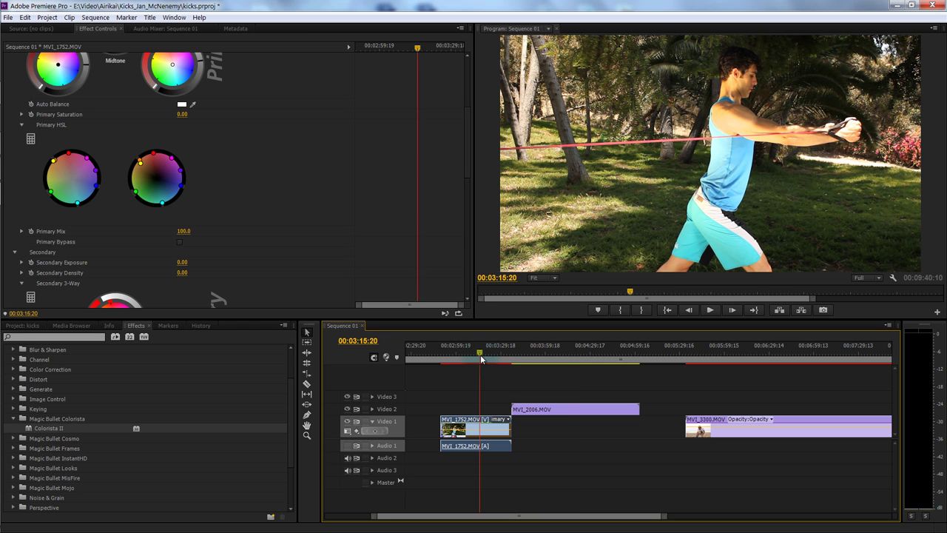
mouse_move(469, 149)
mouse_down()
mouse_move(466, 166)
mouse_move(463, 153)
mouse_up()
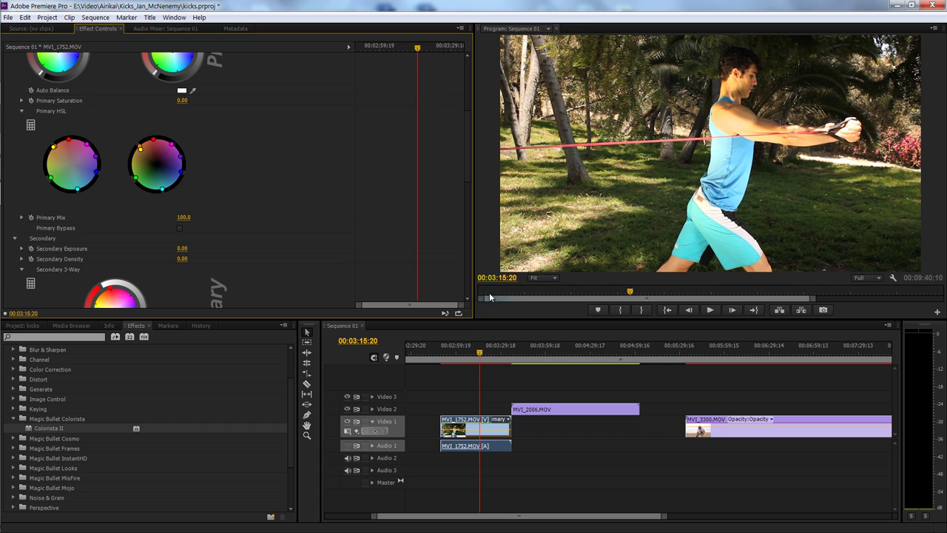
drag(468, 175, 463, 208)
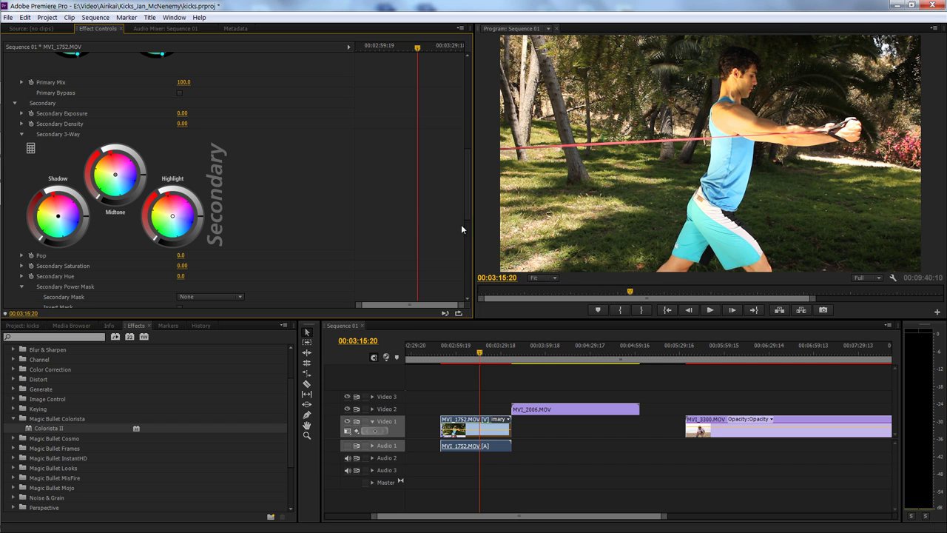
drag(465, 192, 465, 176)
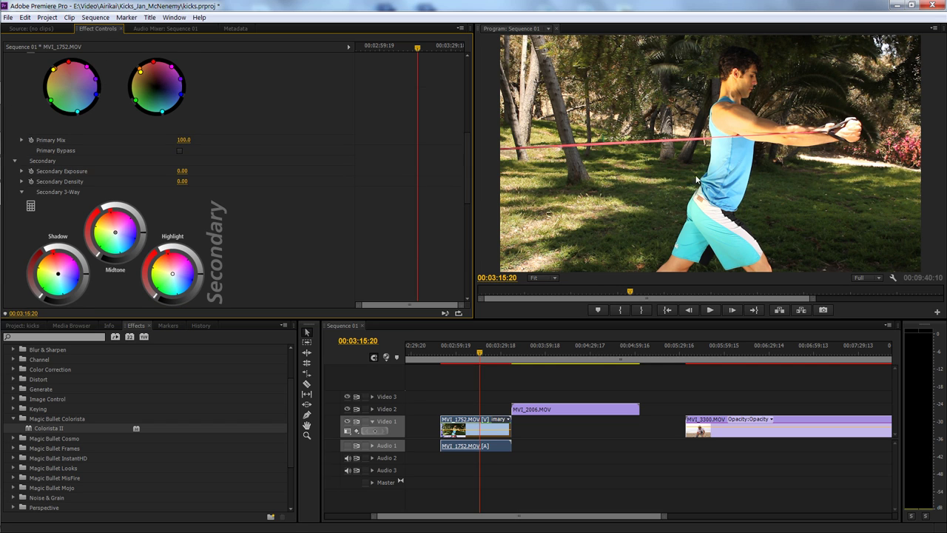